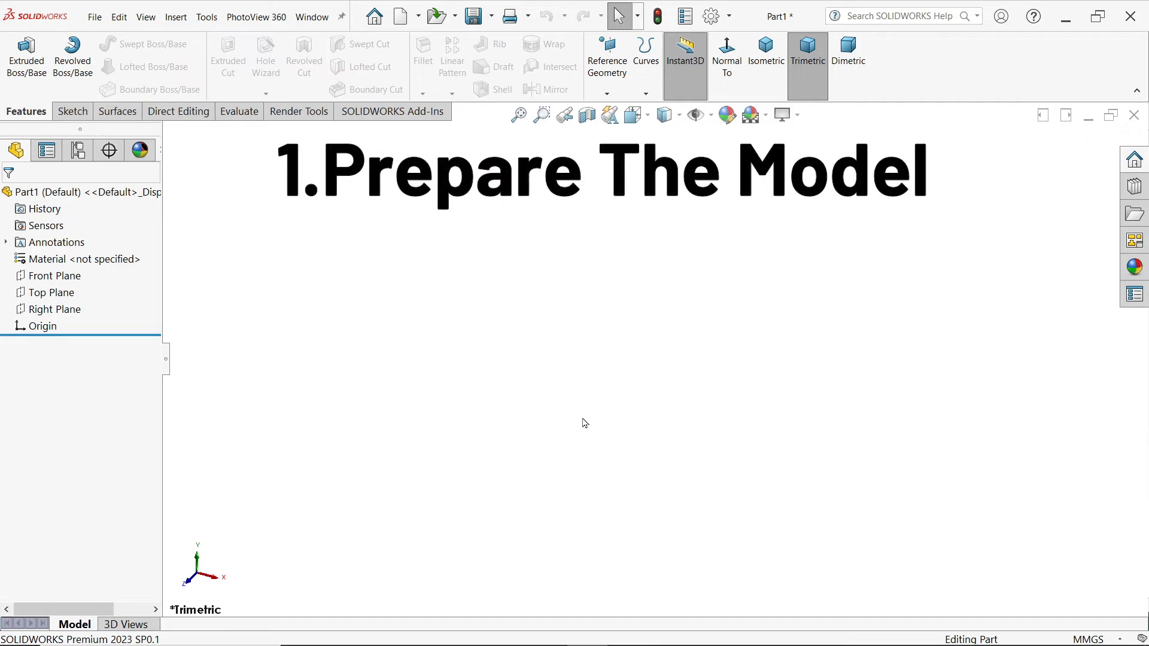
# Step: Sketch a circle centred on the origin of the Top Plane with a diameter of 10 mm
pyautogui.click(67, 293)
pyautogui.click(90, 276)
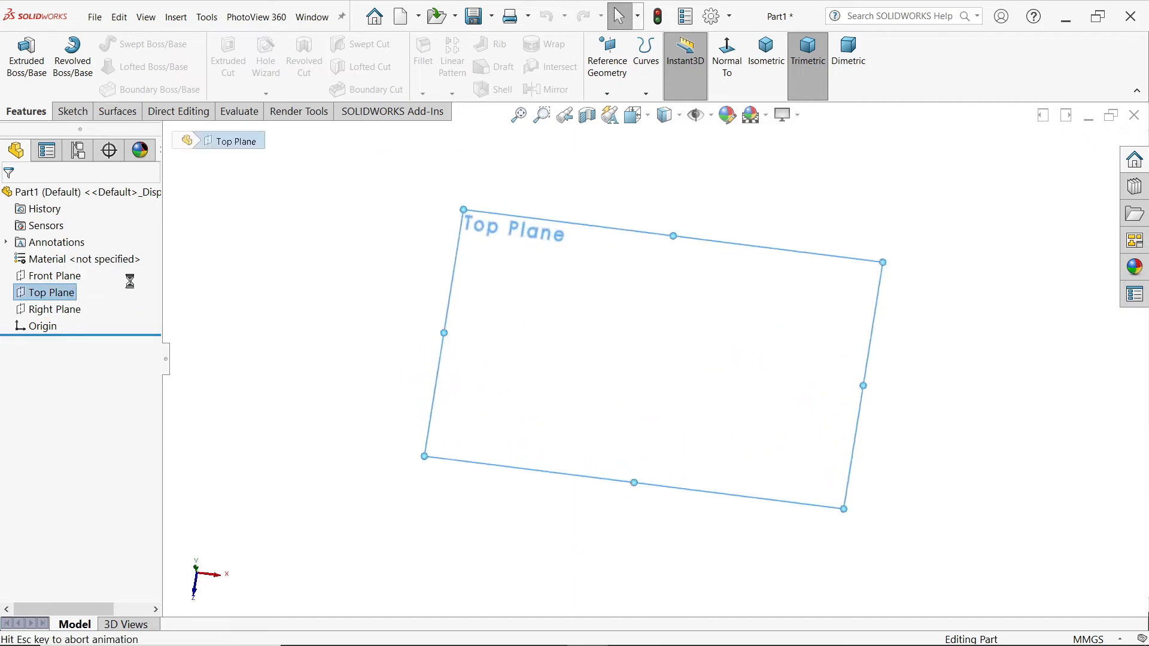
pyautogui.click(128, 44)
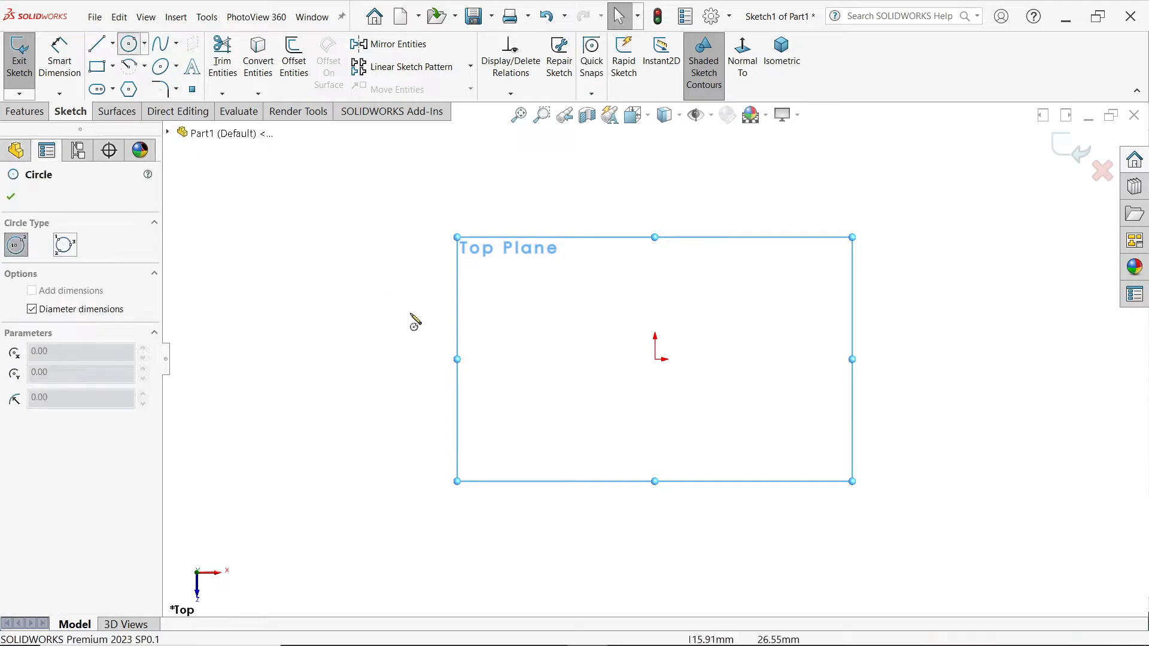
pyautogui.click(654, 359)
pyautogui.write('10')
pyautogui.press('Return')
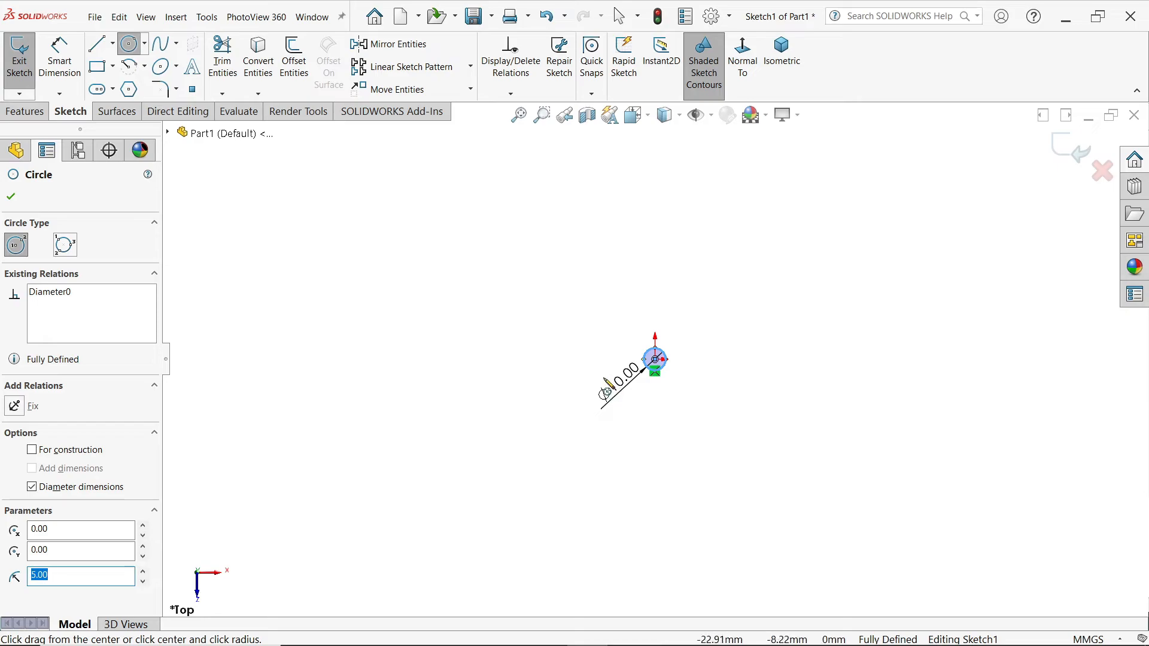
pyautogui.press('Escape')
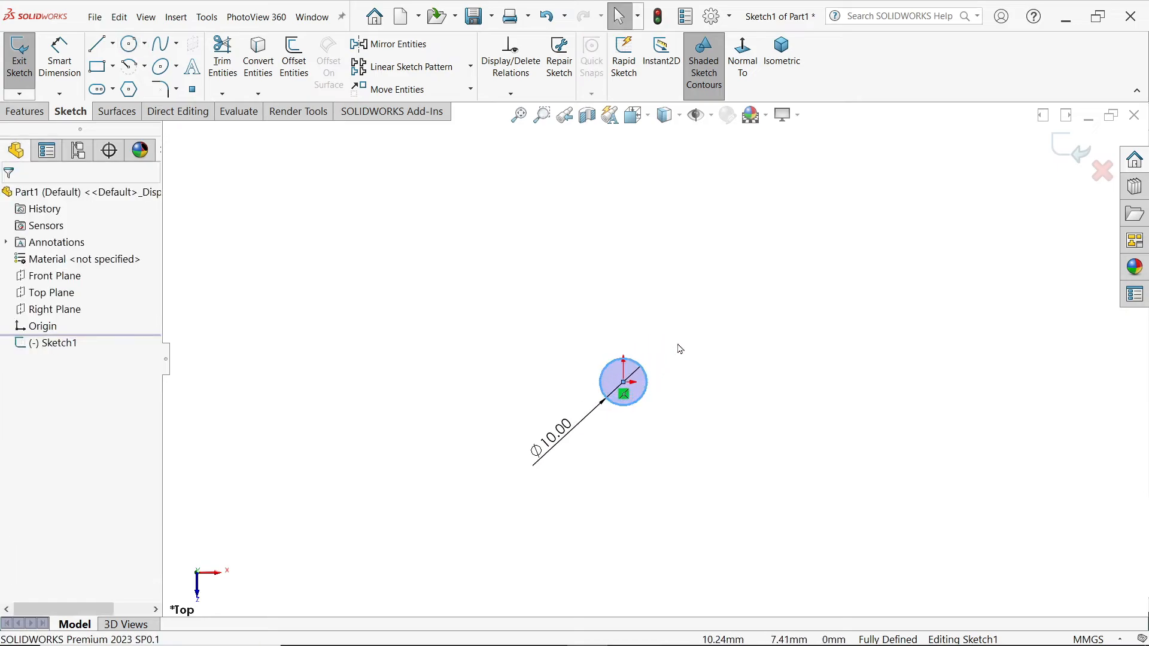
# Step: Start a helix from the circle sketch, defined by Pitch and Revolution, and show it in isometric view
pyautogui.click(33, 114)
pyautogui.click(646, 93)
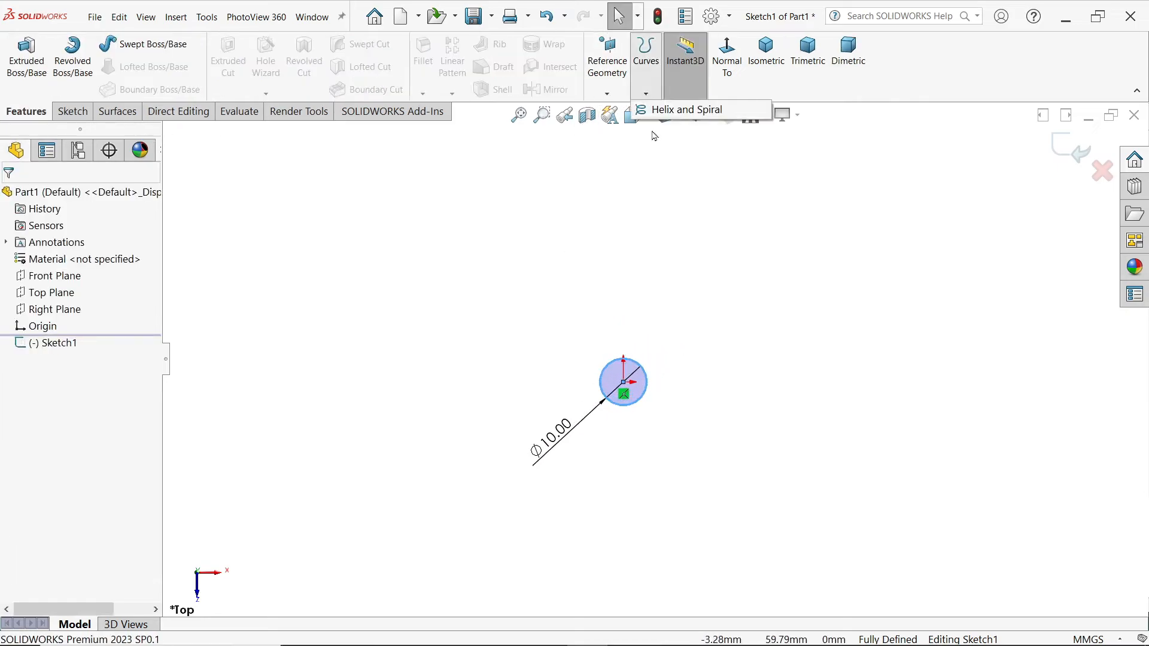
pyautogui.click(660, 110)
pyautogui.click(766, 53)
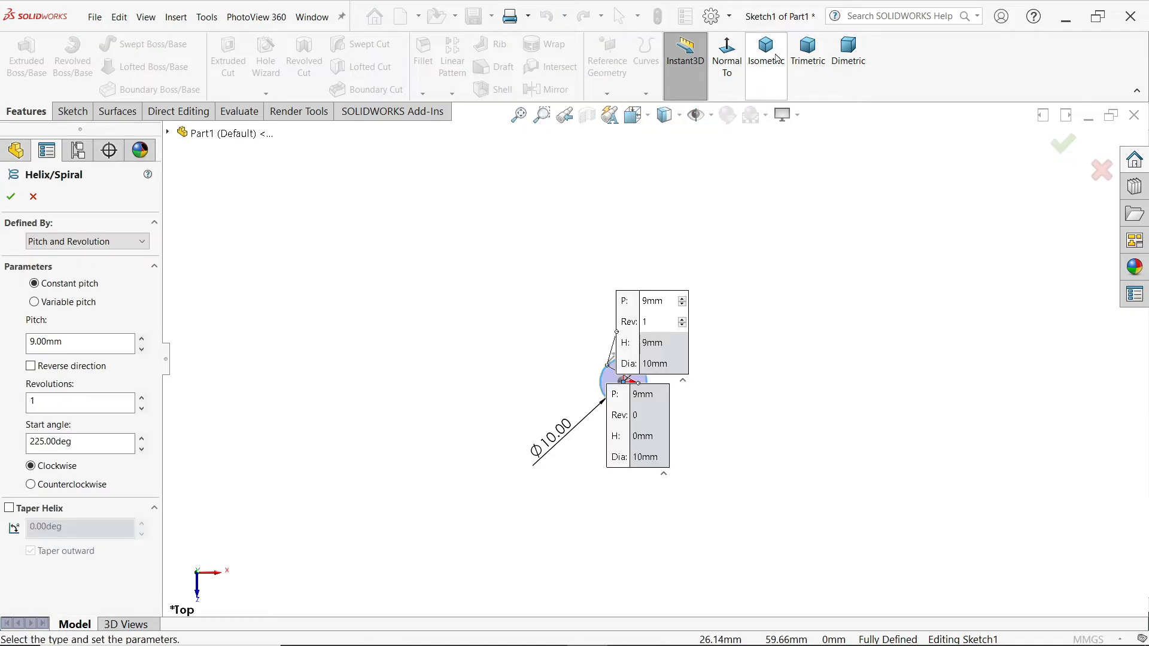
pyautogui.click(72, 242)
pyautogui.click(70, 257)
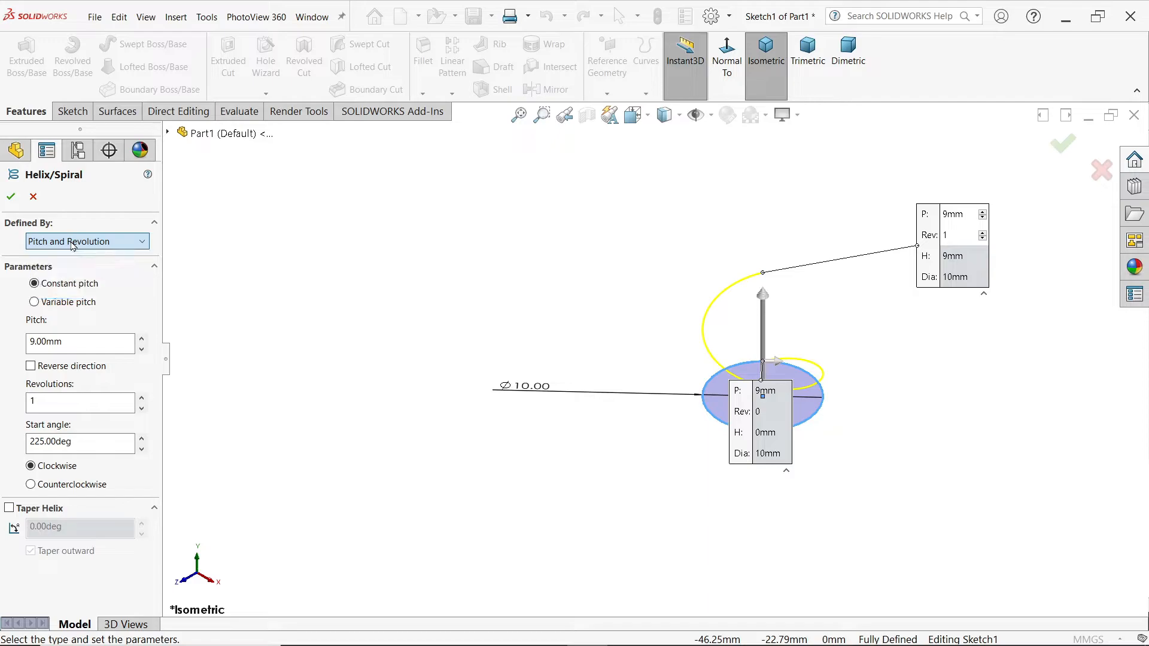
pyautogui.moveTo(90, 340); pyautogui.dragTo(1, 349)
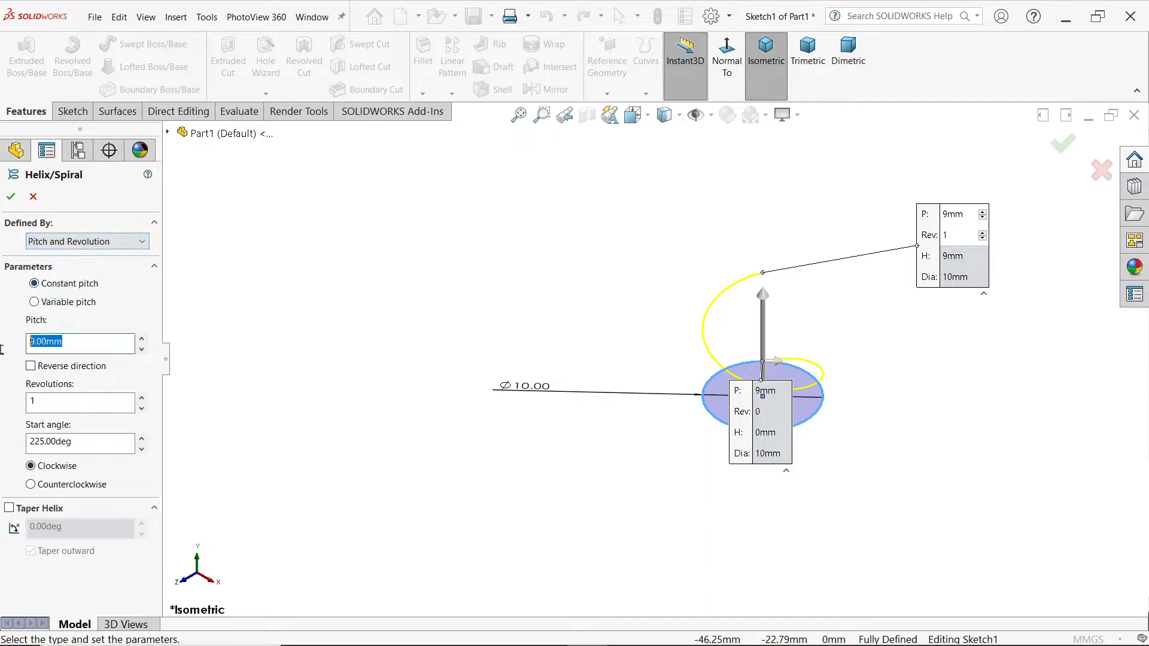
pyautogui.write('7')
pyautogui.moveTo(104, 403); pyautogui.dragTo(3, 400)
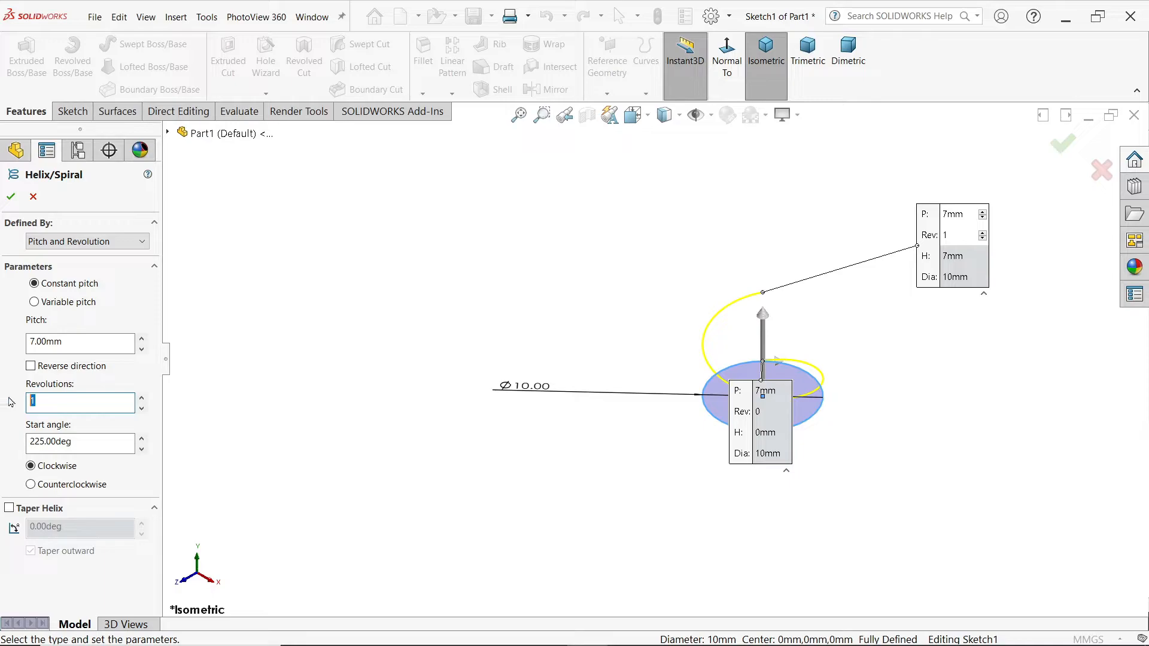
# Step: Create the helix with a 3 mm pitch, 7 revolutions and a start angle of 0 degrees
pyautogui.moveTo(74, 340); pyautogui.dragTo(2, 333)
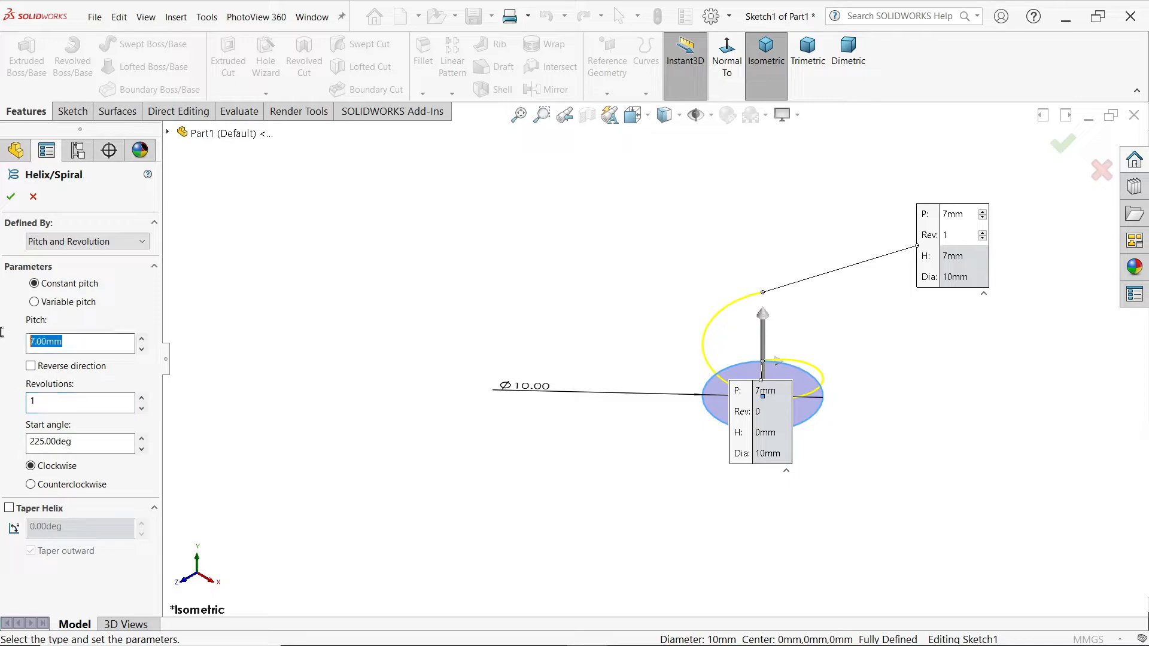
pyautogui.write('3')
pyautogui.moveTo(56, 404); pyautogui.dragTo(12, 400)
pyautogui.write('7')
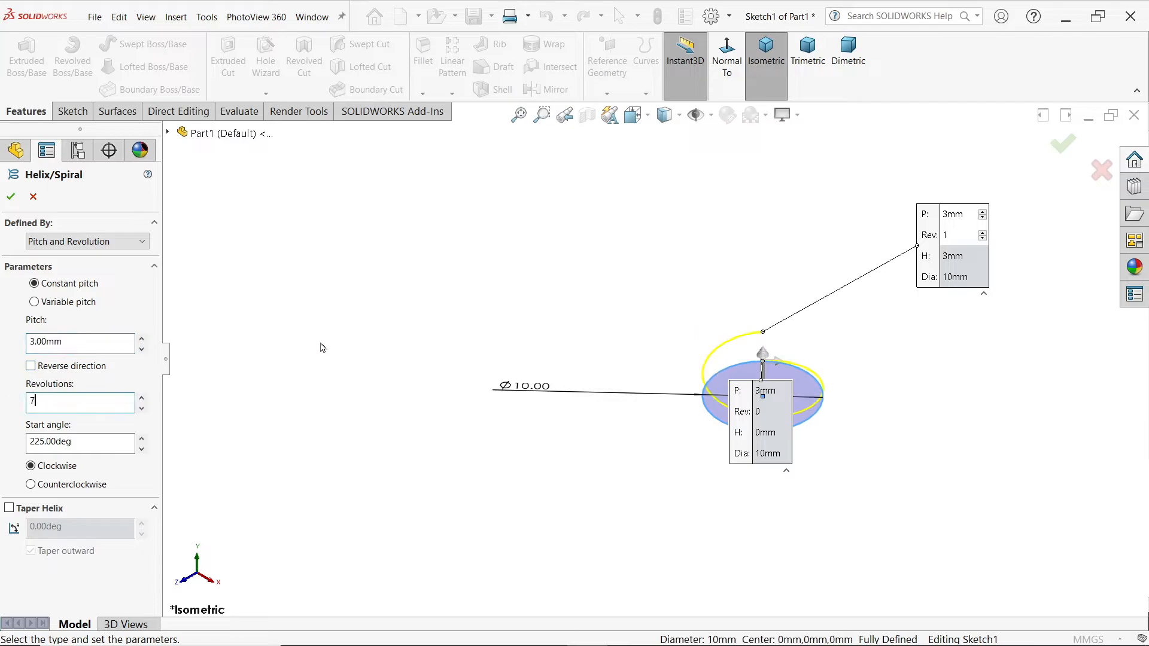
pyautogui.moveTo(105, 442); pyautogui.dragTo(1, 435)
pyautogui.write('0')
pyautogui.press('Return')
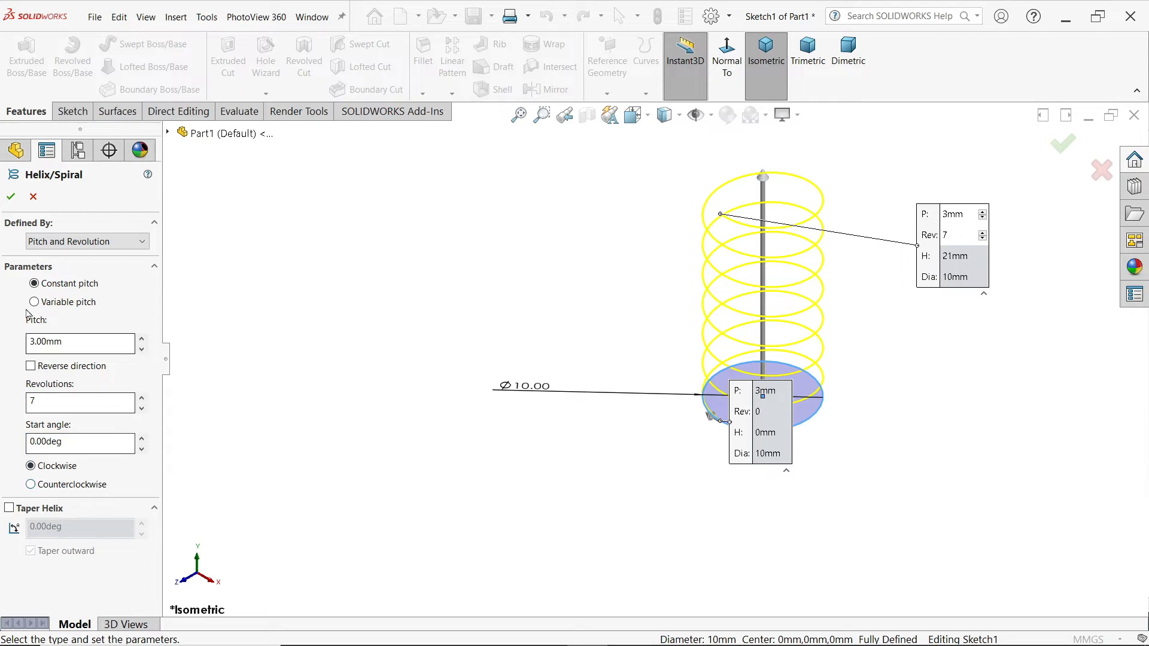
pyautogui.click(11, 196)
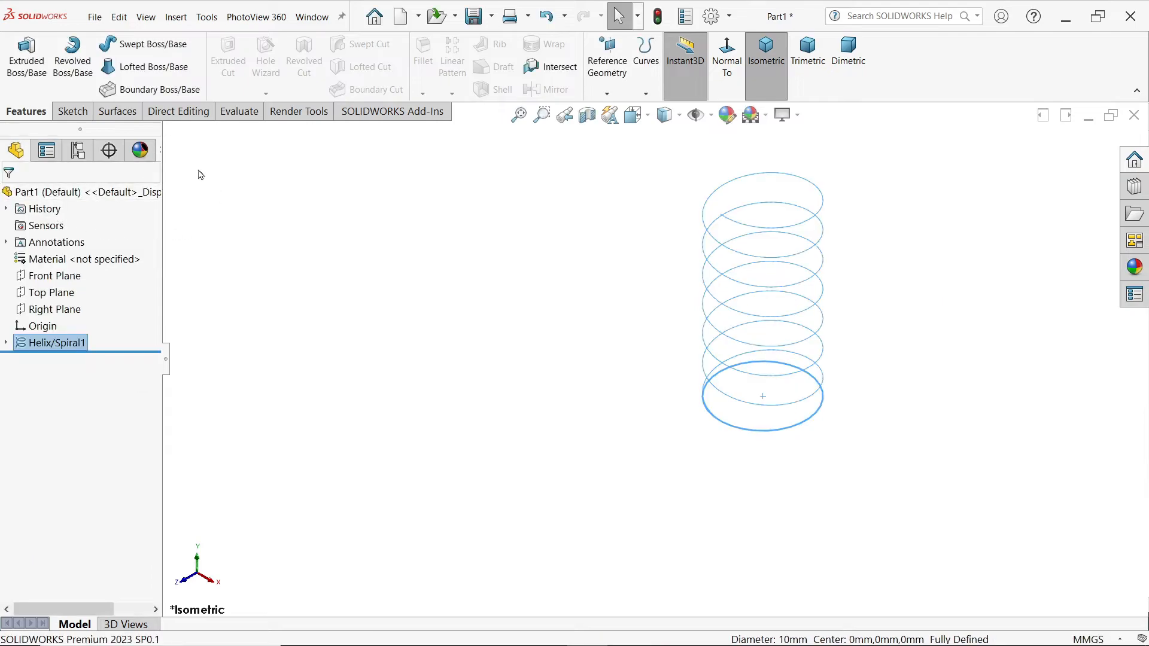
# Step: Sweep a solid circular profile of 1 mm diameter along the helix to form the spring wire
pyautogui.click(148, 45)
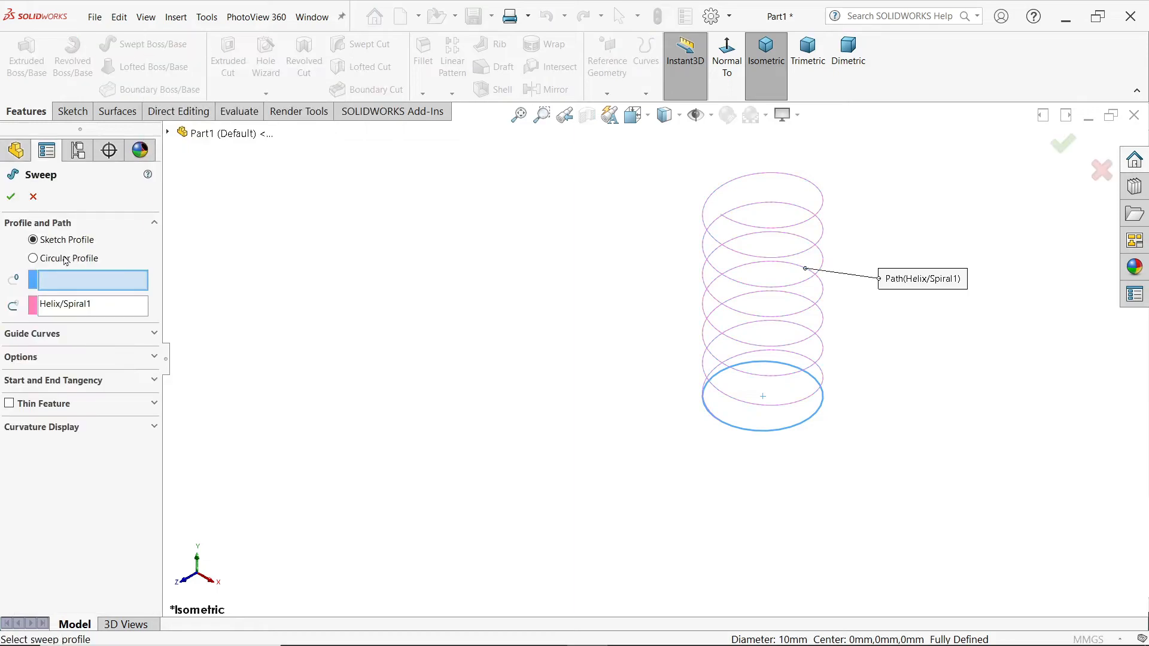
pyautogui.click(60, 258)
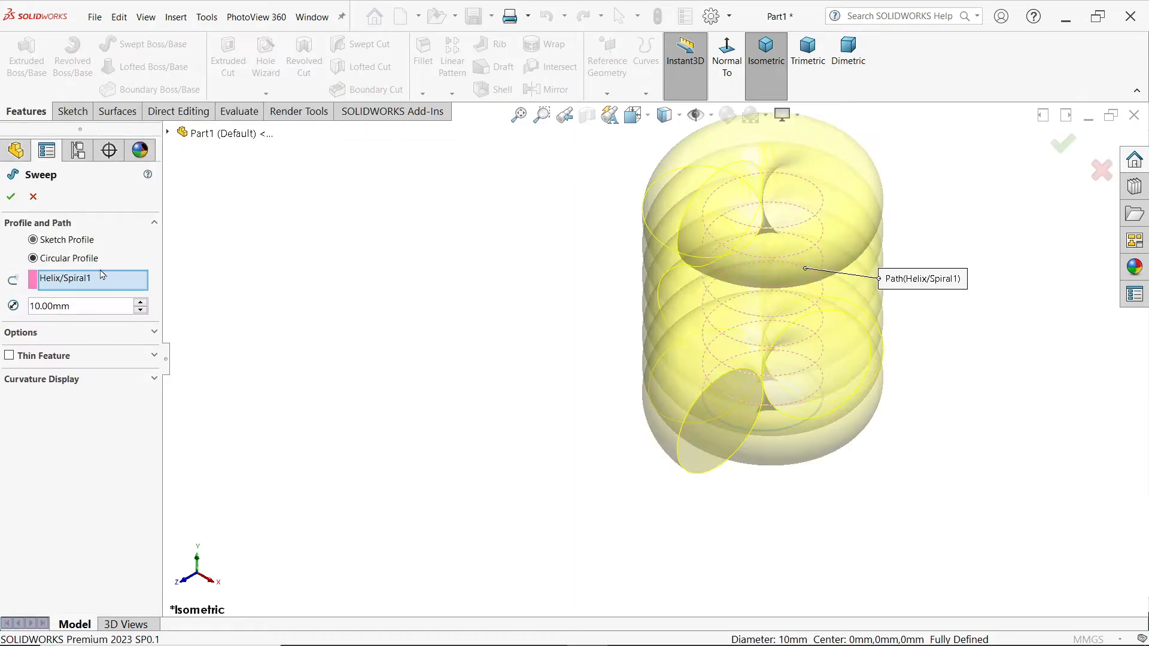
pyautogui.moveTo(83, 307); pyautogui.dragTo(15, 306)
pyautogui.write('1')
pyautogui.press('Return')
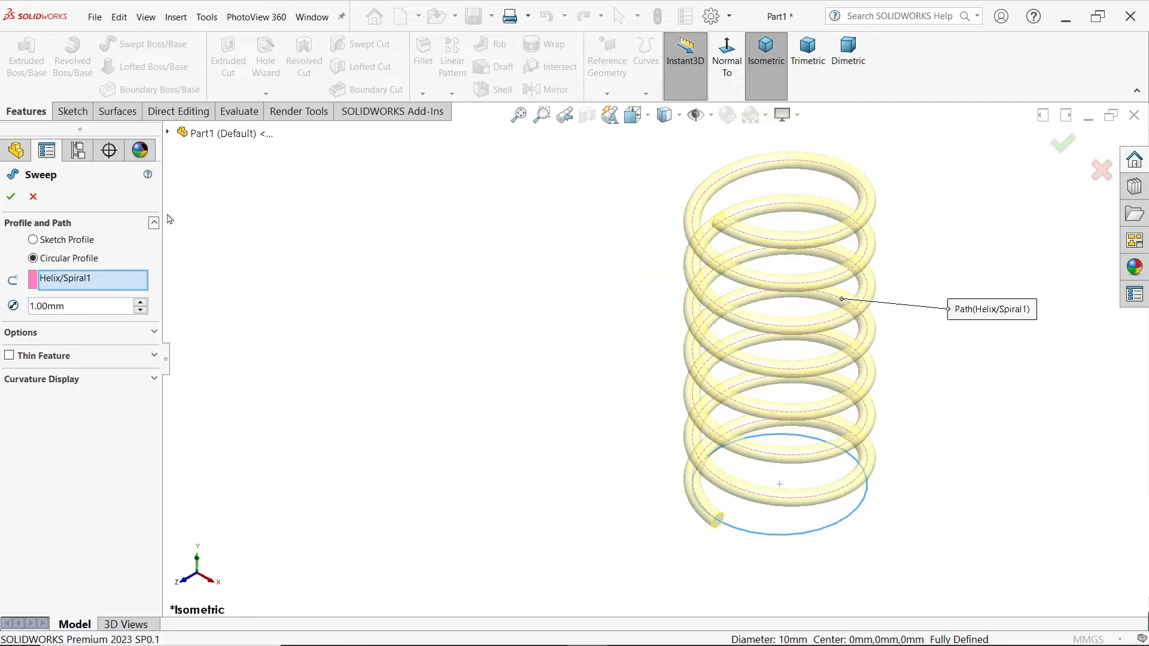
pyautogui.click(11, 197)
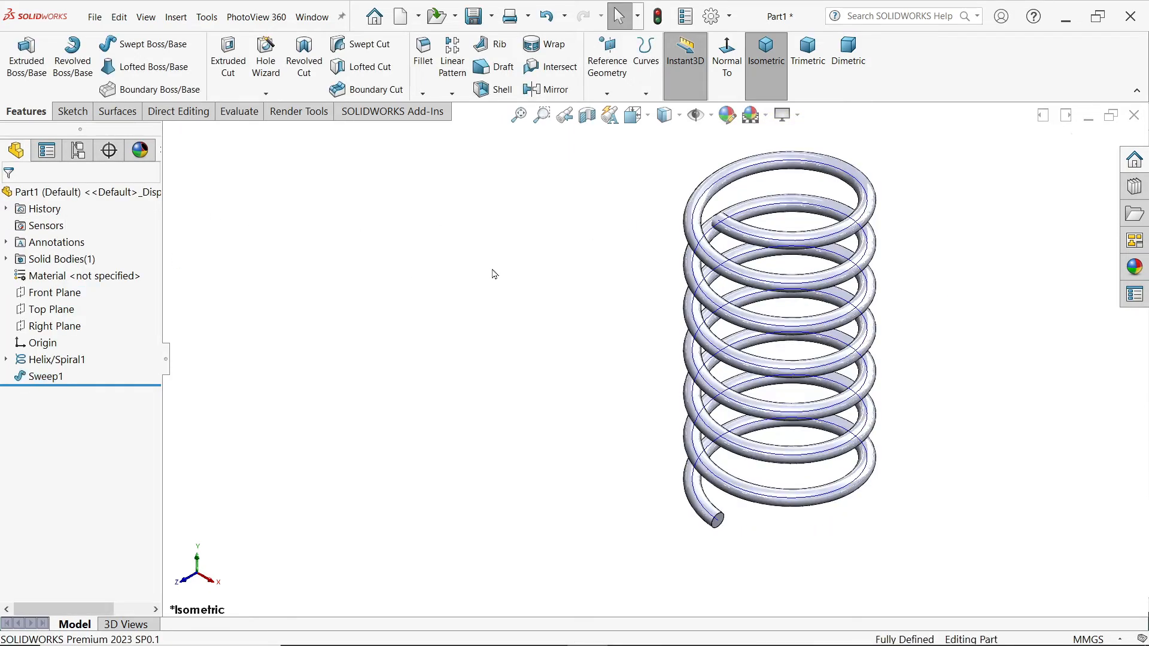
pyautogui.click(731, 265)
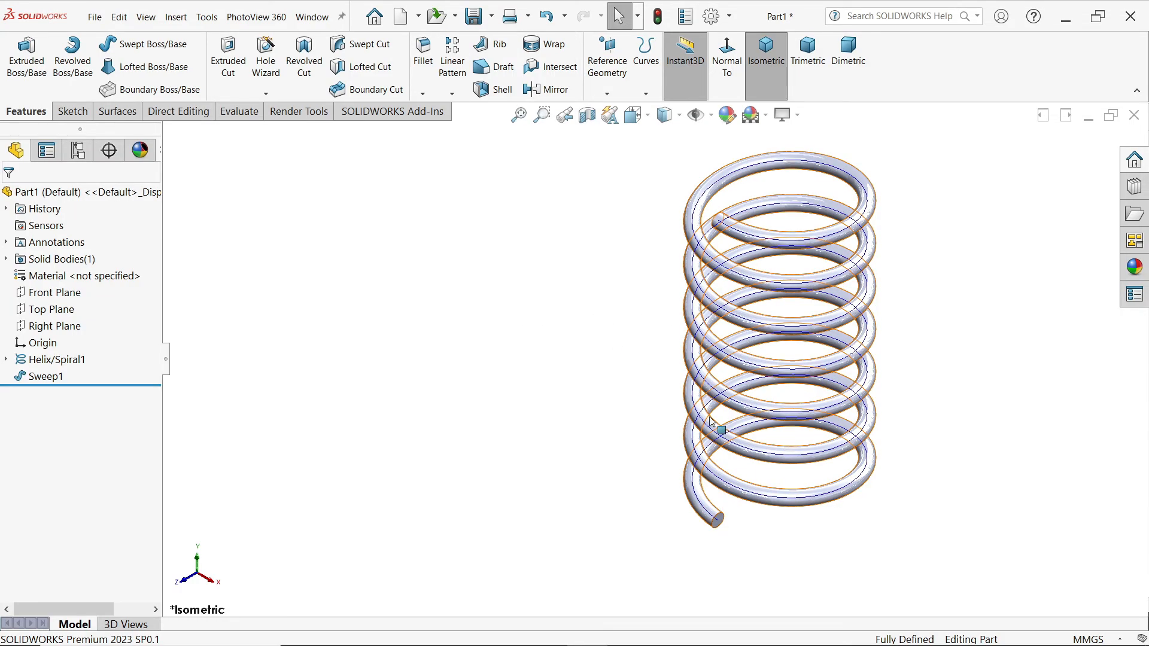
# Step: Cut the lower end of the spring flat with the Top Plane using Cut With Surface
pyautogui.click(117, 112)
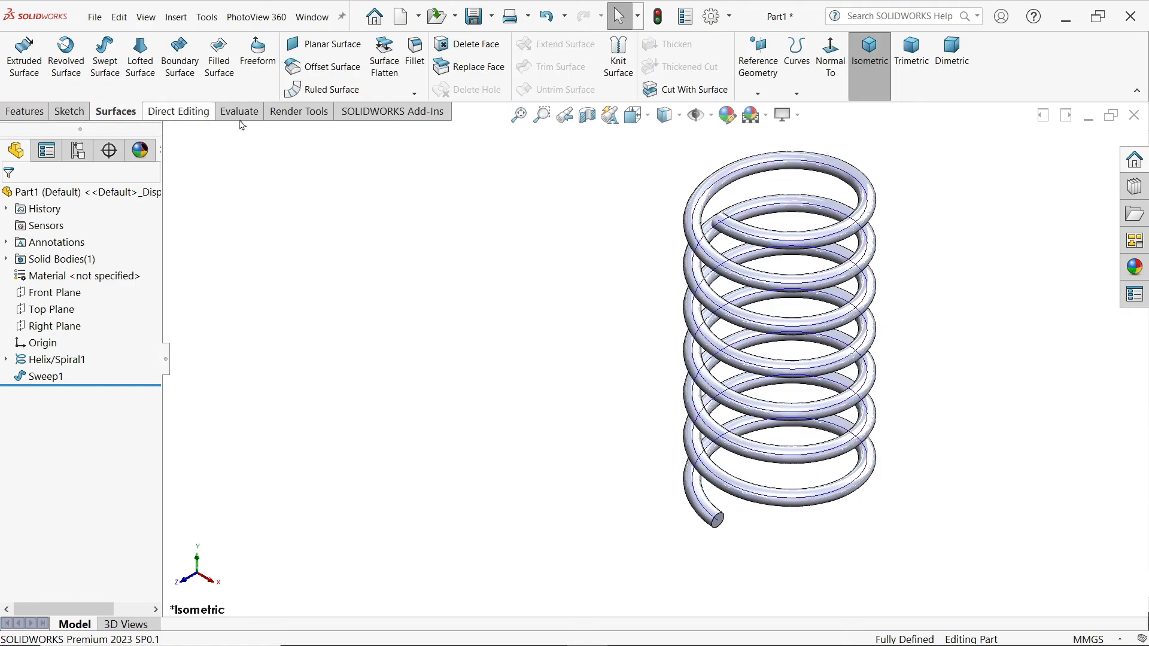
pyautogui.click(695, 90)
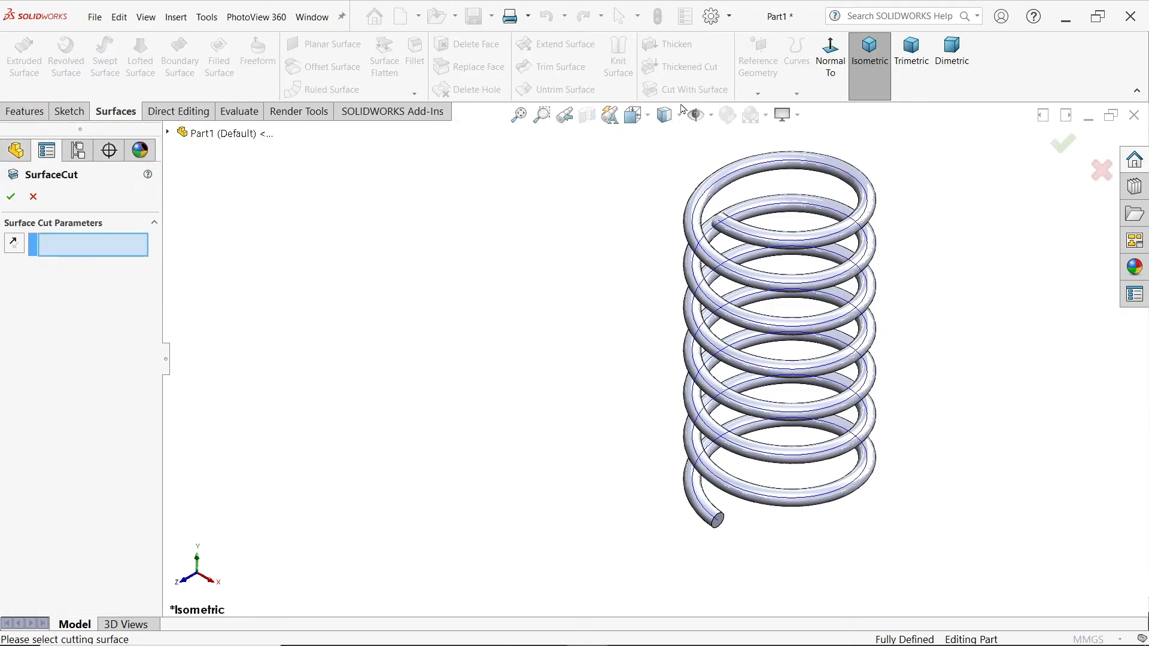
pyautogui.click(168, 133)
pyautogui.click(227, 250)
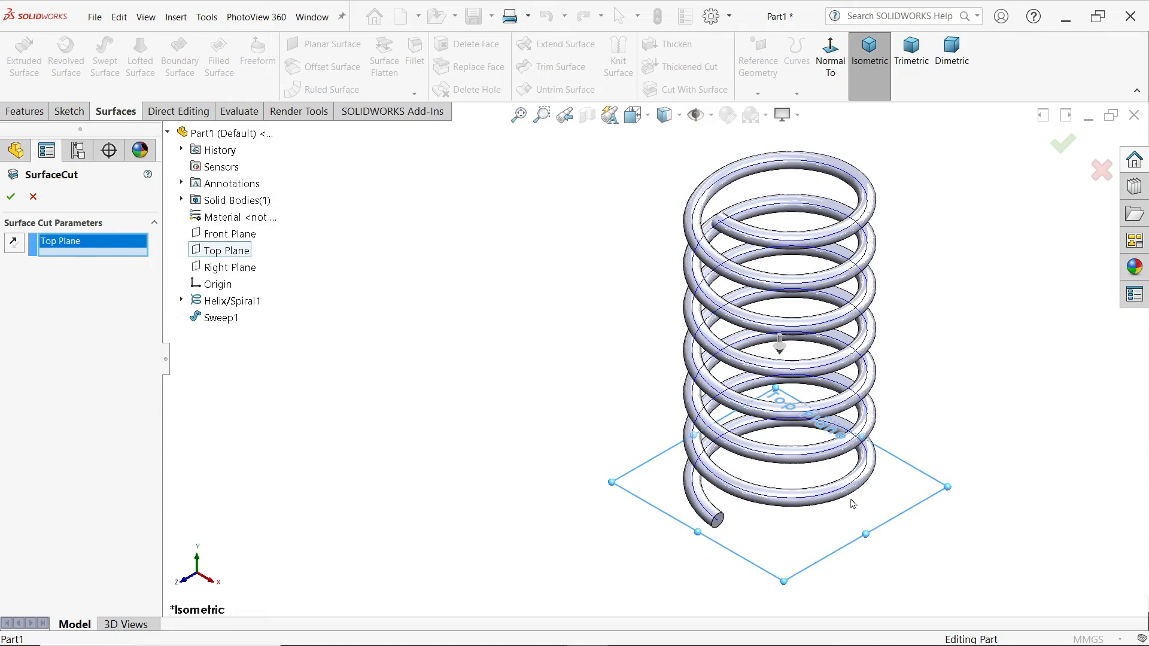
pyautogui.scroll(-3, 853, 504)
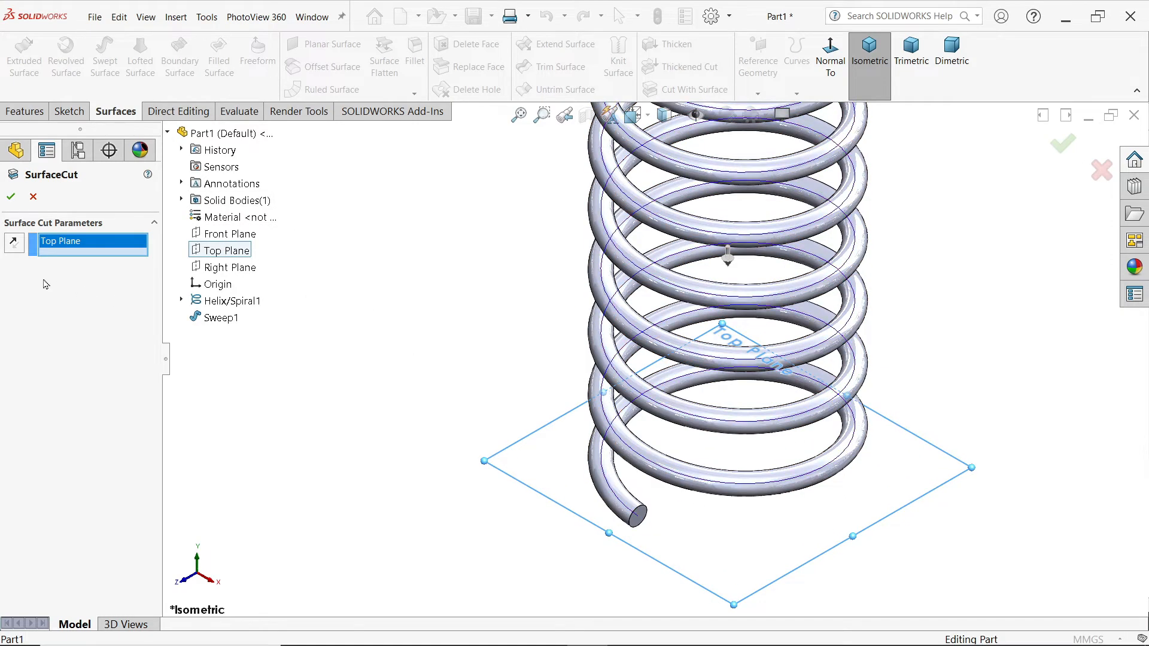
pyautogui.click(11, 196)
# Step: Hide the helix curve in the model
pyautogui.moveTo(475, 498); pyautogui.dragTo(402, 436, button='middle')
pyautogui.click(72, 360)
pyautogui.click(81, 338)
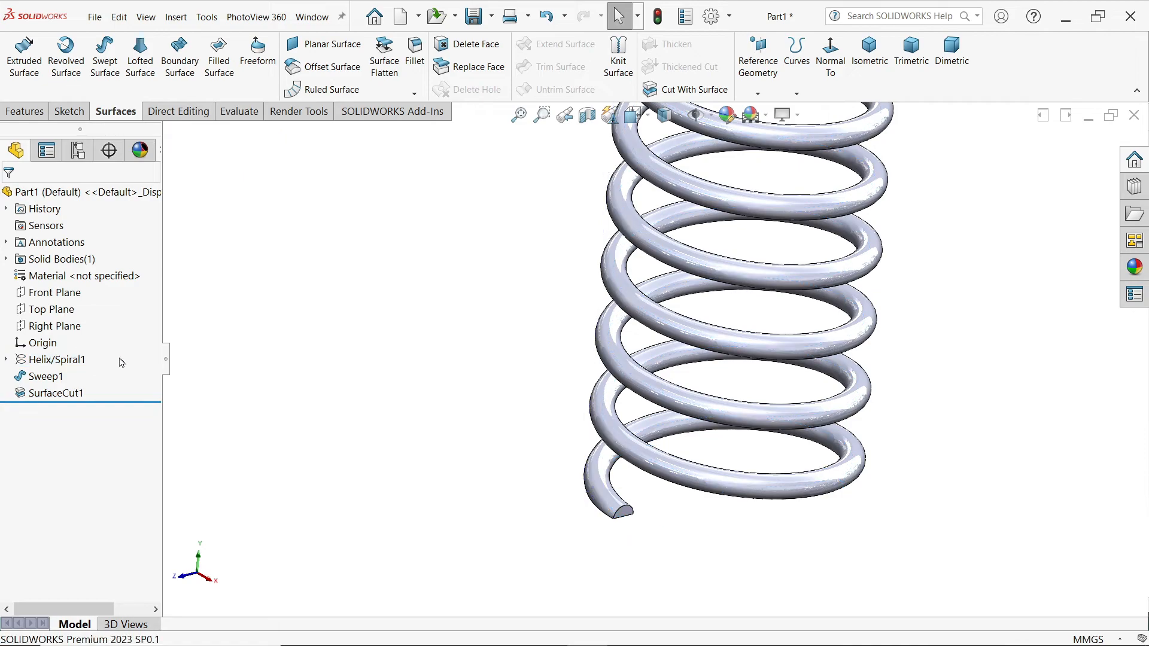
pyautogui.moveTo(433, 379); pyautogui.dragTo(456, 367, button='middle')
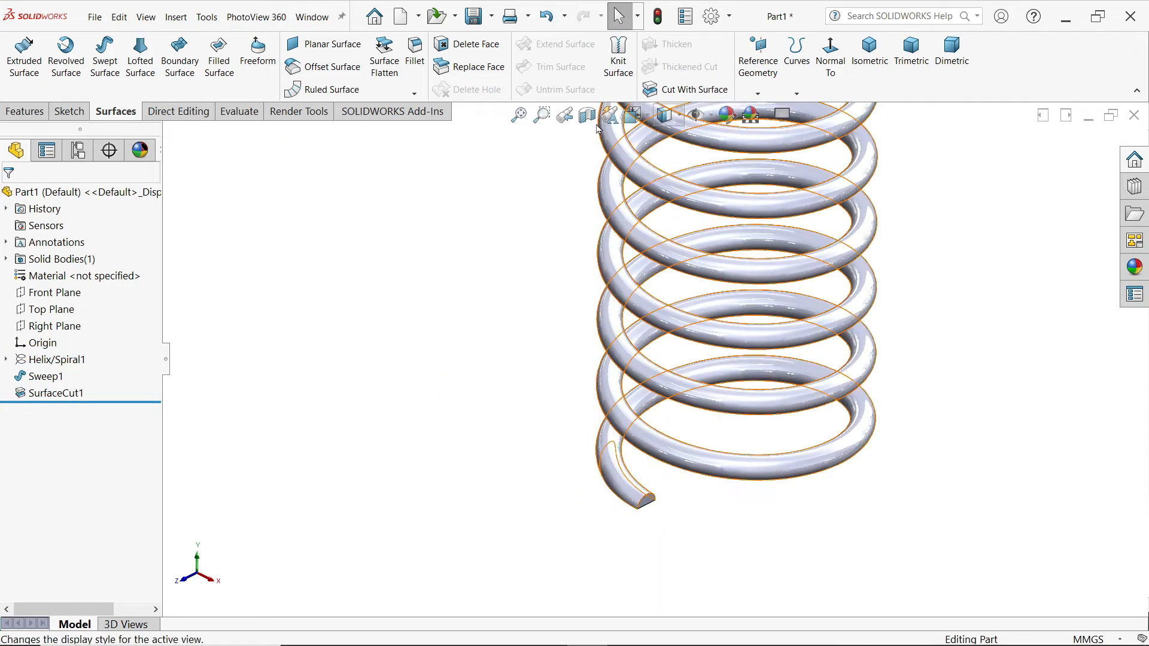
# Step: Create a reference plane parallel to the Top Plane at an offset of 21 mm, at the spring's upper end
pyautogui.click(758, 94)
pyautogui.click(771, 110)
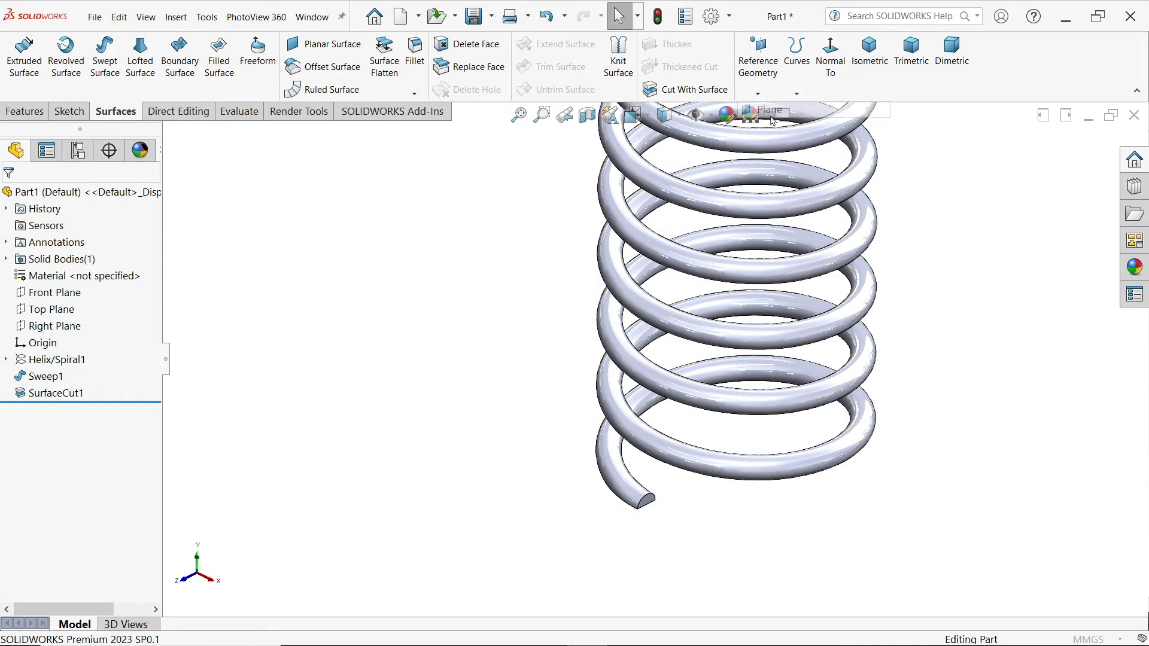
pyautogui.click(231, 254)
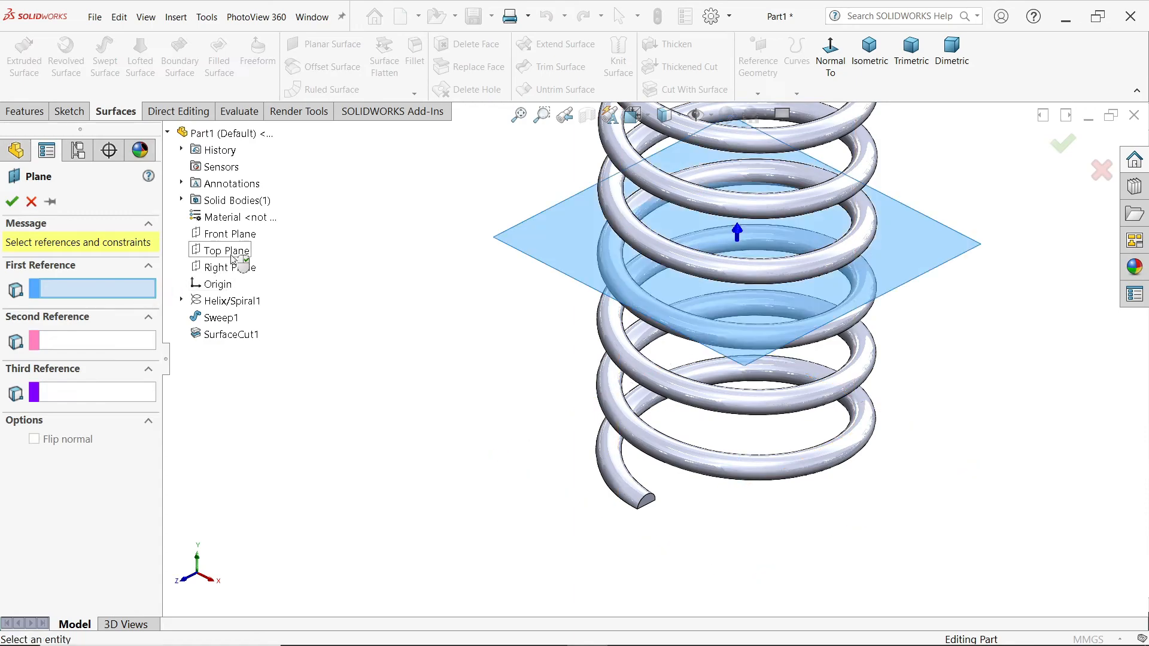
pyautogui.click(232, 255)
pyautogui.moveTo(94, 408); pyautogui.dragTo(29, 409)
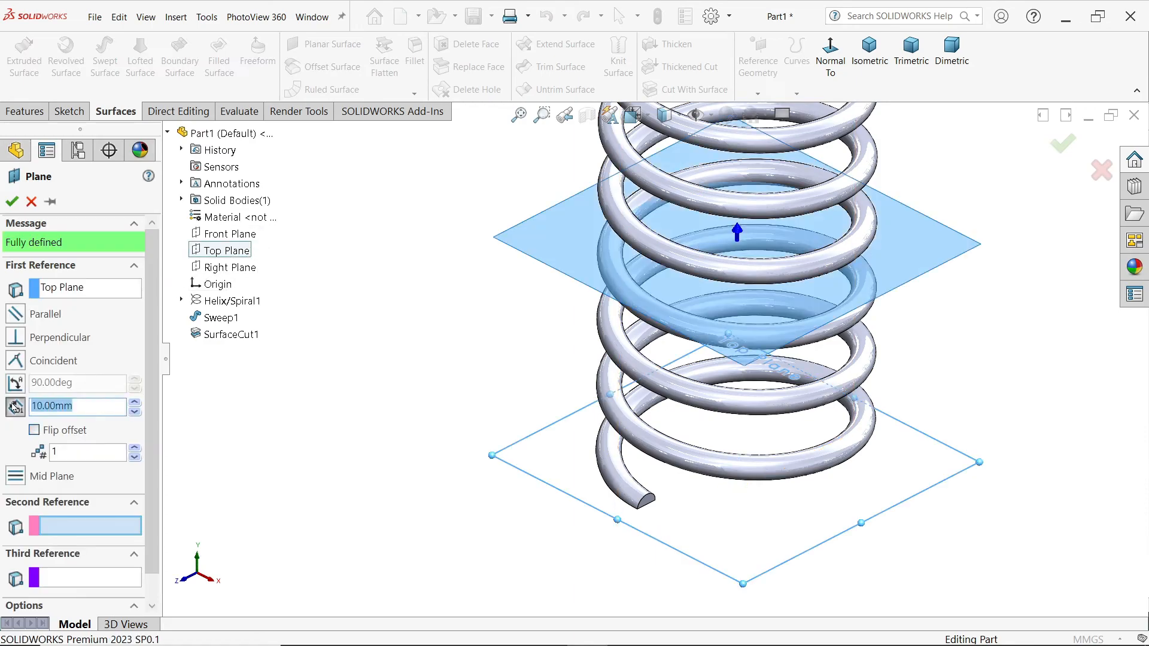
pyautogui.write('121')
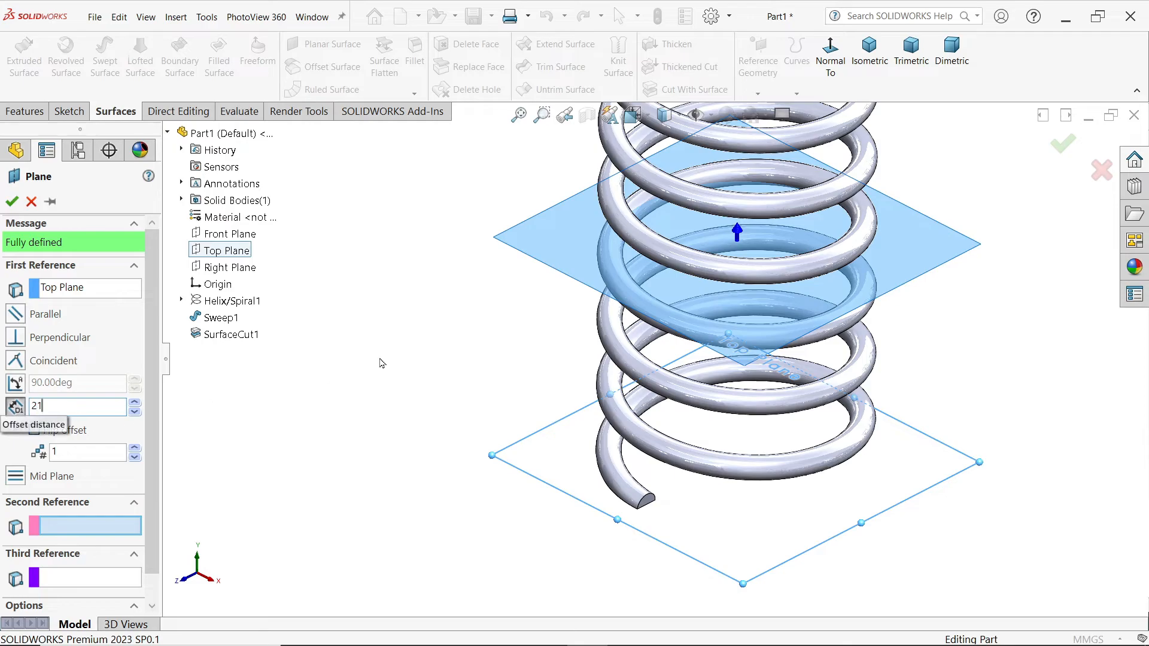
pyautogui.press('Return')
pyautogui.moveTo(544, 301); pyautogui.dragTo(548, 231, button='middle')
pyautogui.scroll(-7, 638, 157)
pyautogui.moveTo(608, 282); pyautogui.dragTo(616, 249, button='middle')
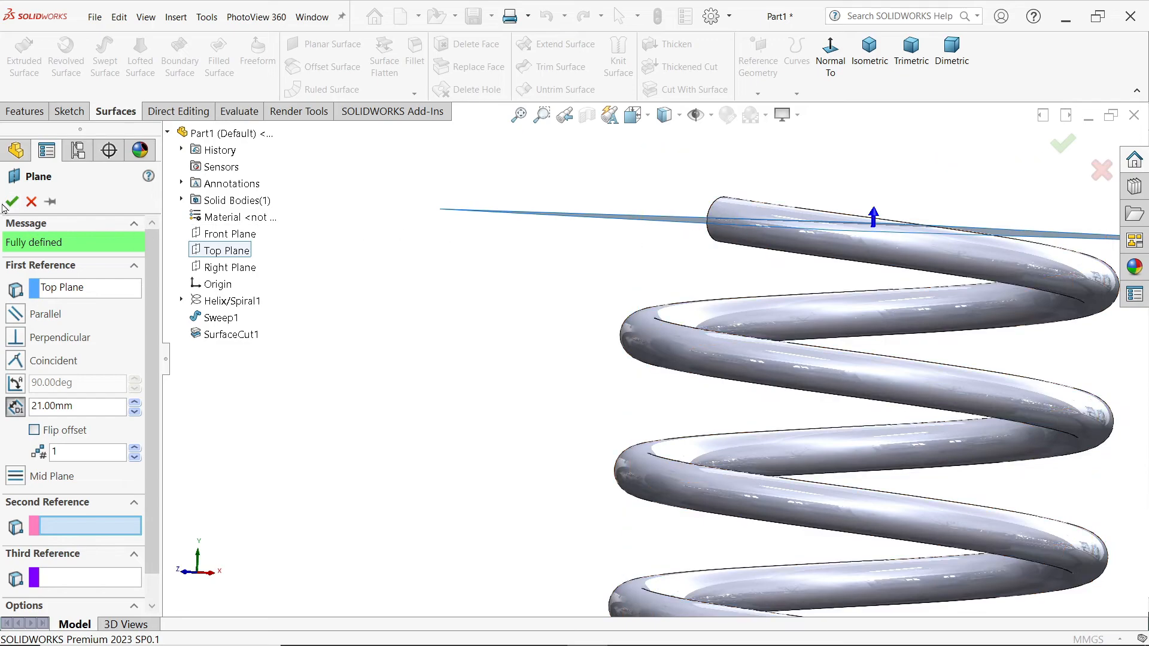
pyautogui.scroll(7, 678, 395)
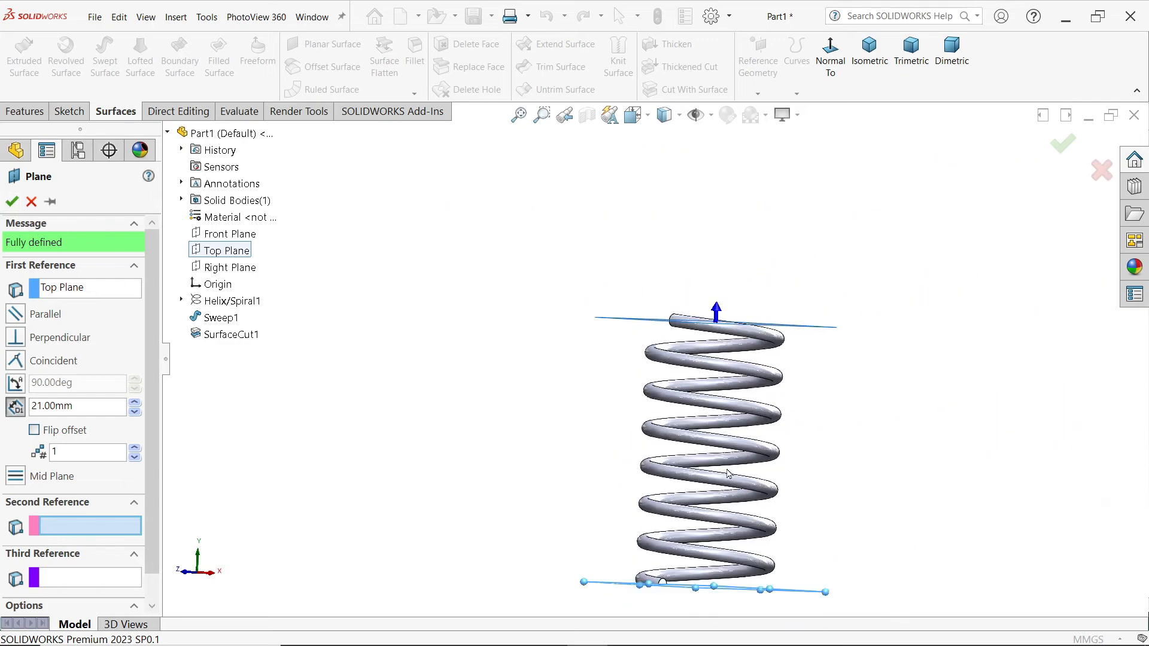
pyautogui.moveTo(533, 415); pyautogui.dragTo(523, 465, button='middle')
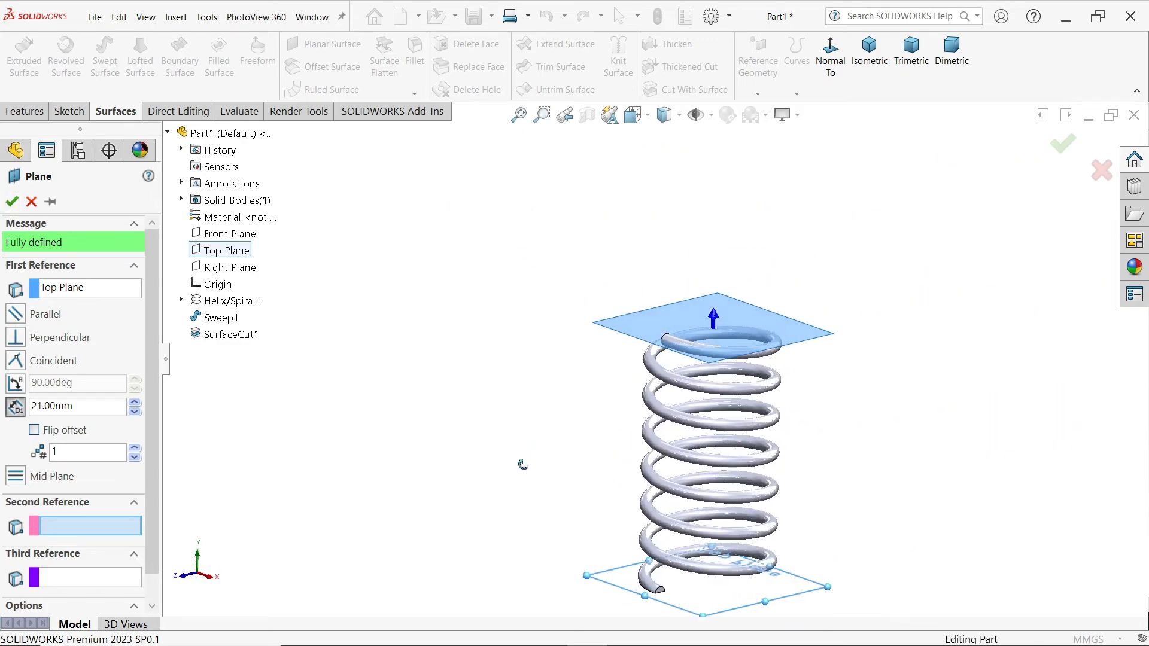
pyautogui.click(12, 201)
# Step: Cut the upper end of the spring flat with the offset plane, flipping the cut direction to remove material above it
pyautogui.click(681, 91)
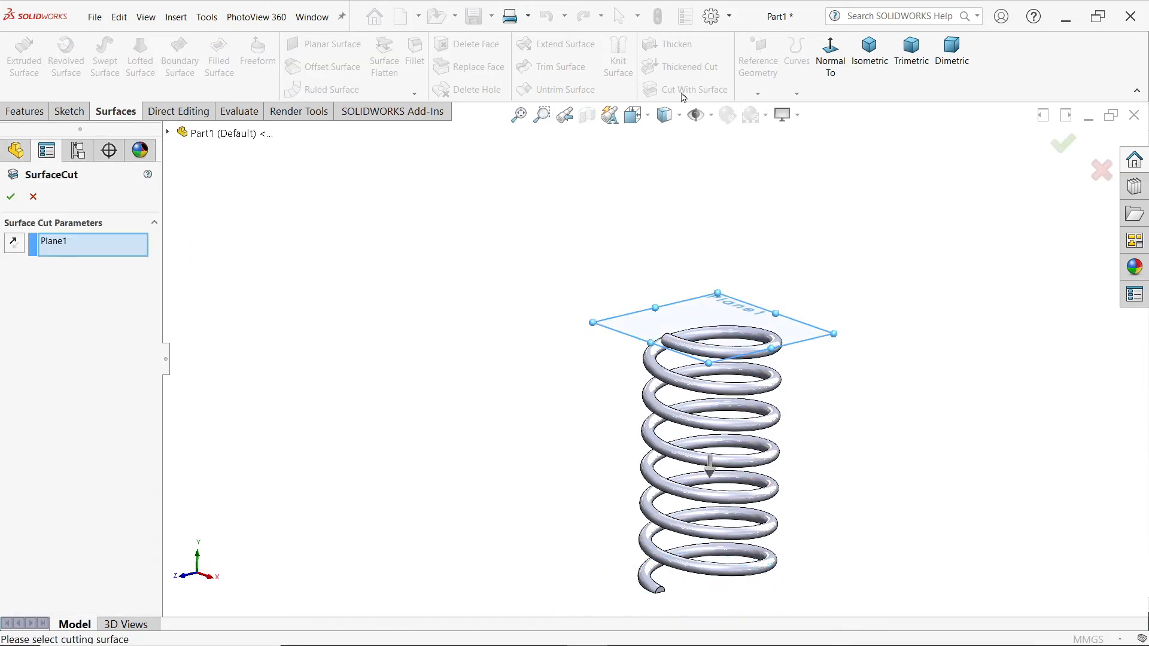
pyautogui.scroll(-3, 711, 279)
pyautogui.scroll(3, 701, 282)
pyautogui.scroll(-2, 686, 500)
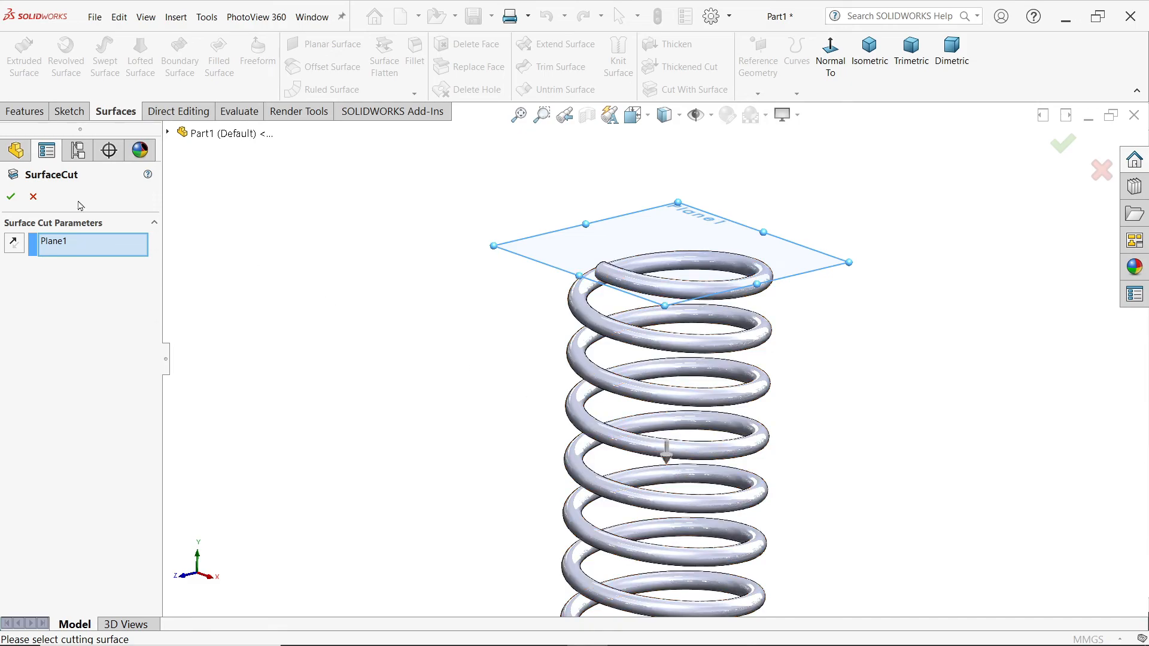
pyautogui.click(12, 240)
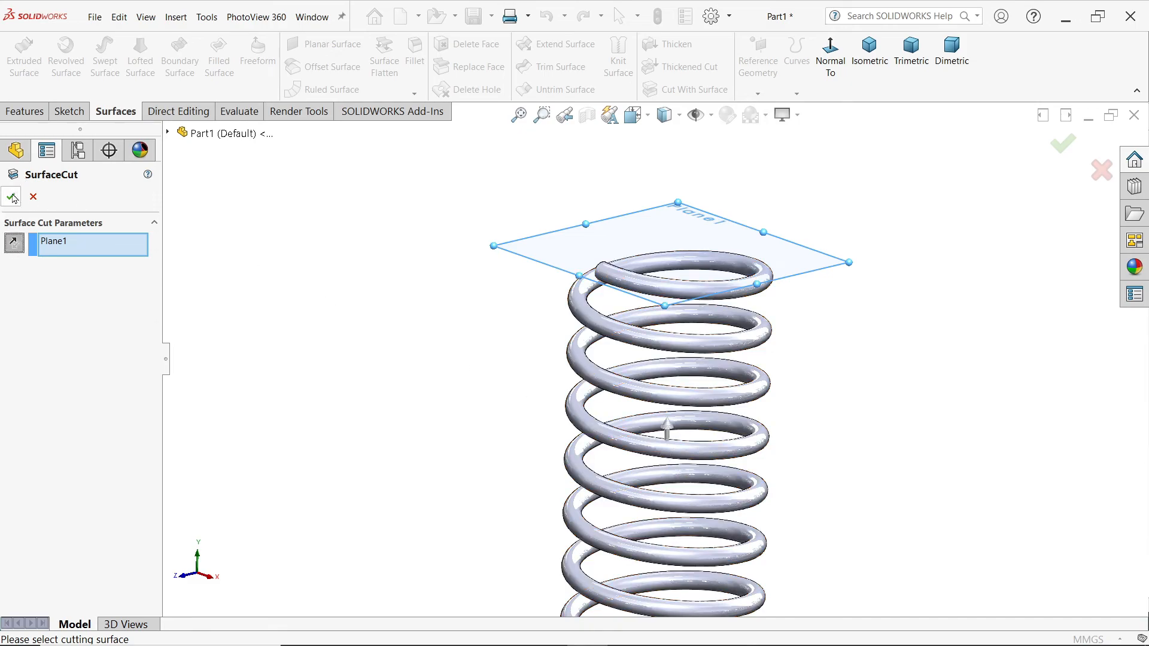
pyautogui.click(11, 196)
pyautogui.moveTo(318, 271); pyautogui.dragTo(595, 217, button='middle')
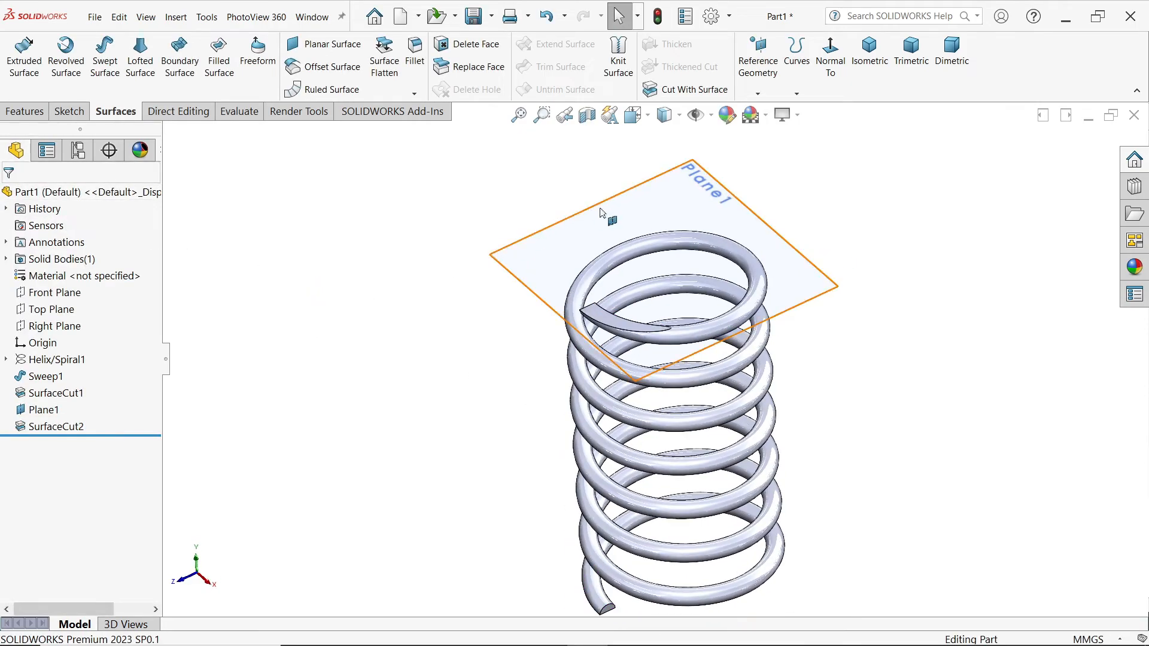
# Step: Hide the offset reference plane above the spring and display the model in the dimetric view
pyautogui.click(728, 194)
pyautogui.click(778, 139)
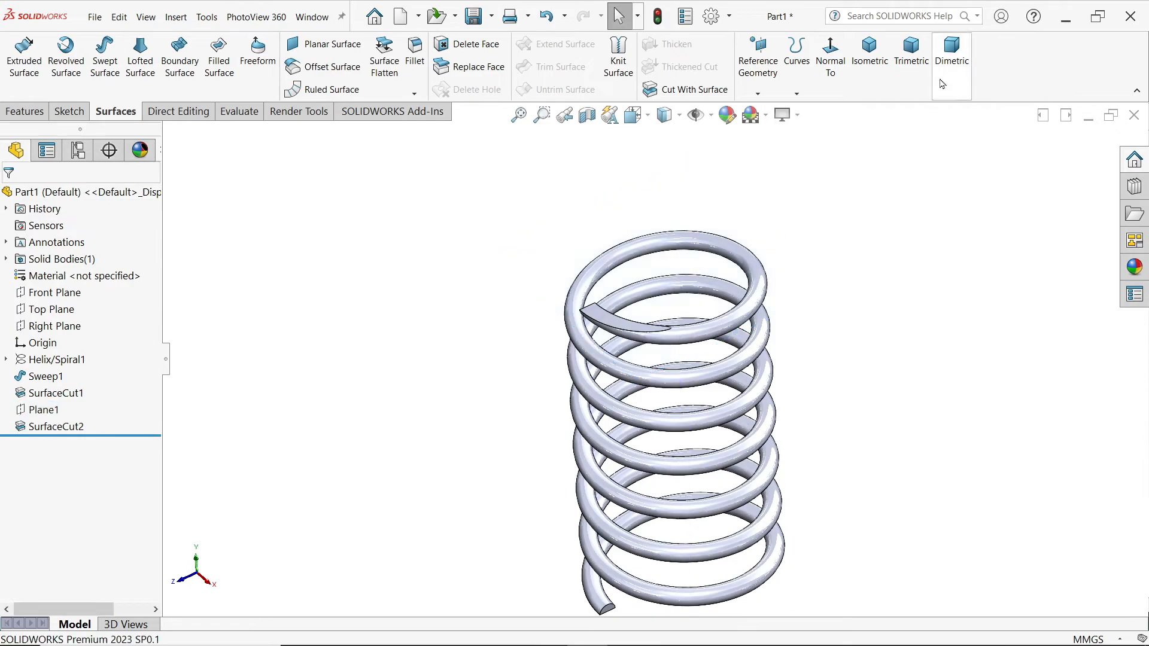
pyautogui.click(951, 56)
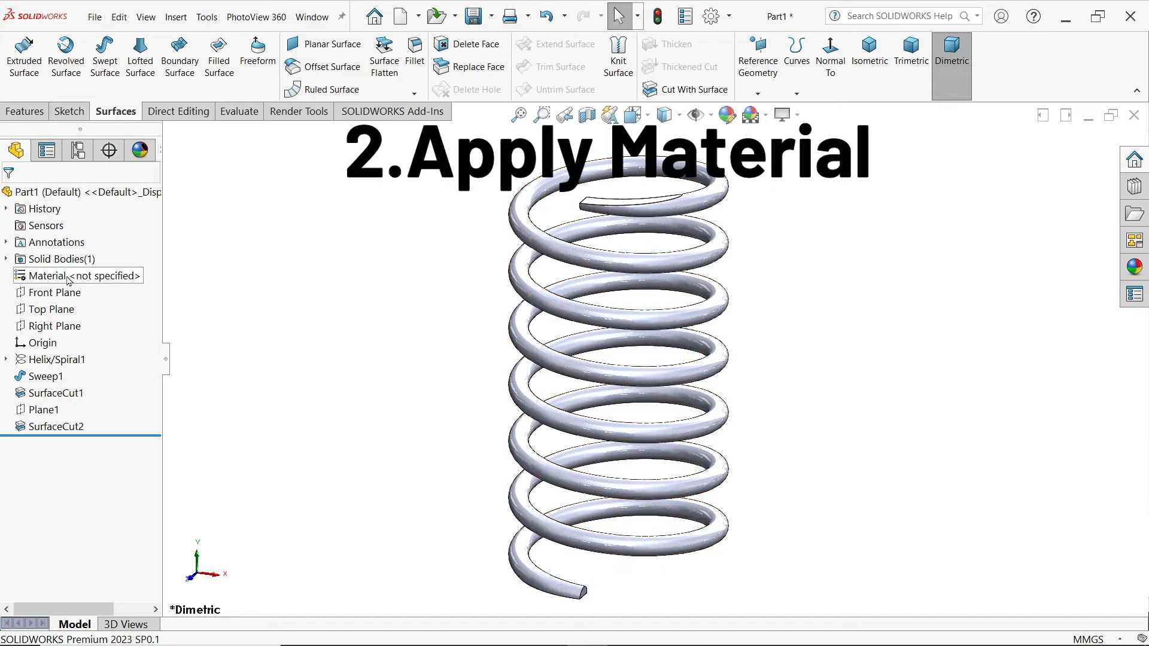
# Step: Apply the material 1.4310 (X10CrNi18-8) from the DIN Steel (Stainless) category to the spring
pyautogui.rightClick(132, 279)
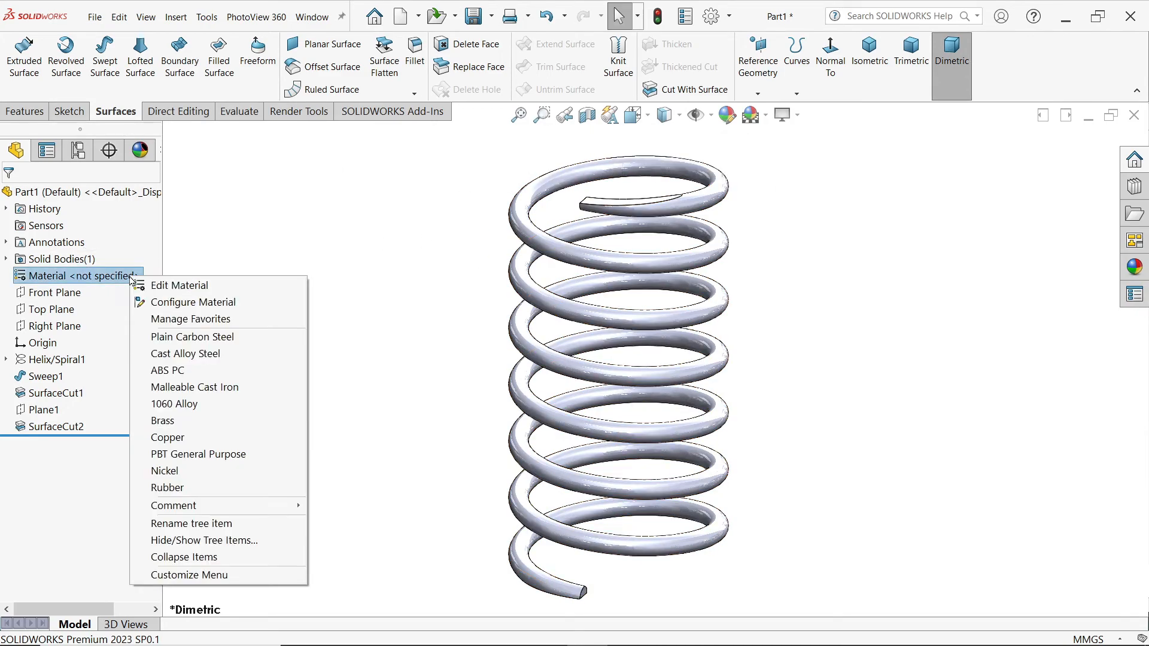
pyautogui.click(165, 288)
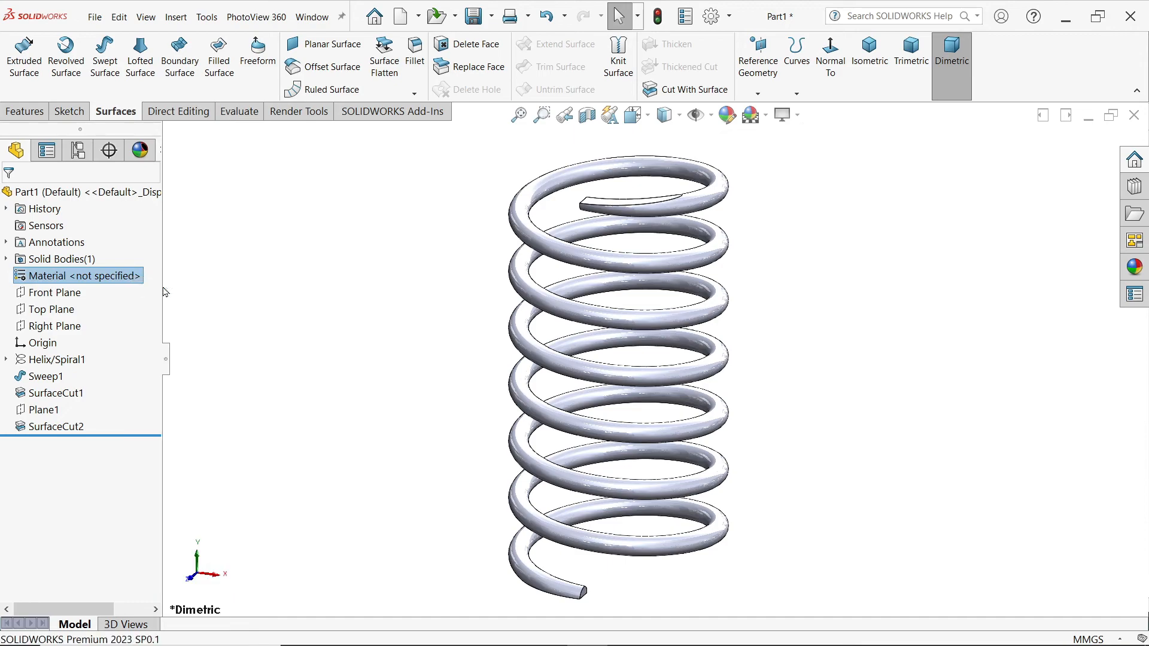
pyautogui.doubleClick(291, 144)
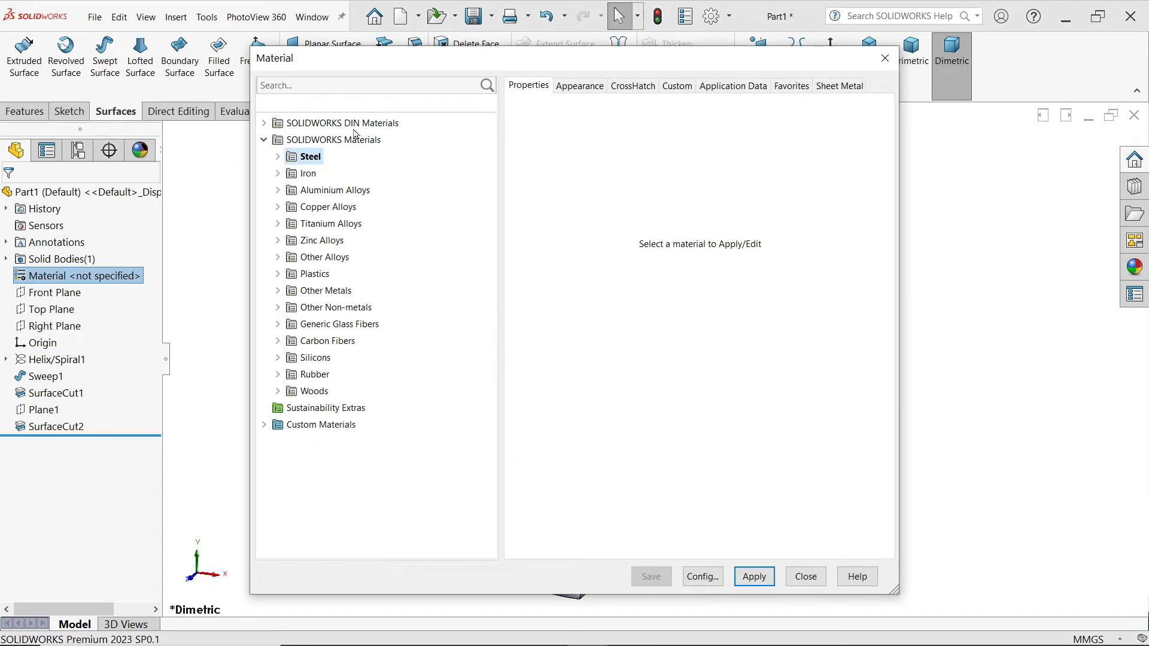
pyautogui.click(264, 124)
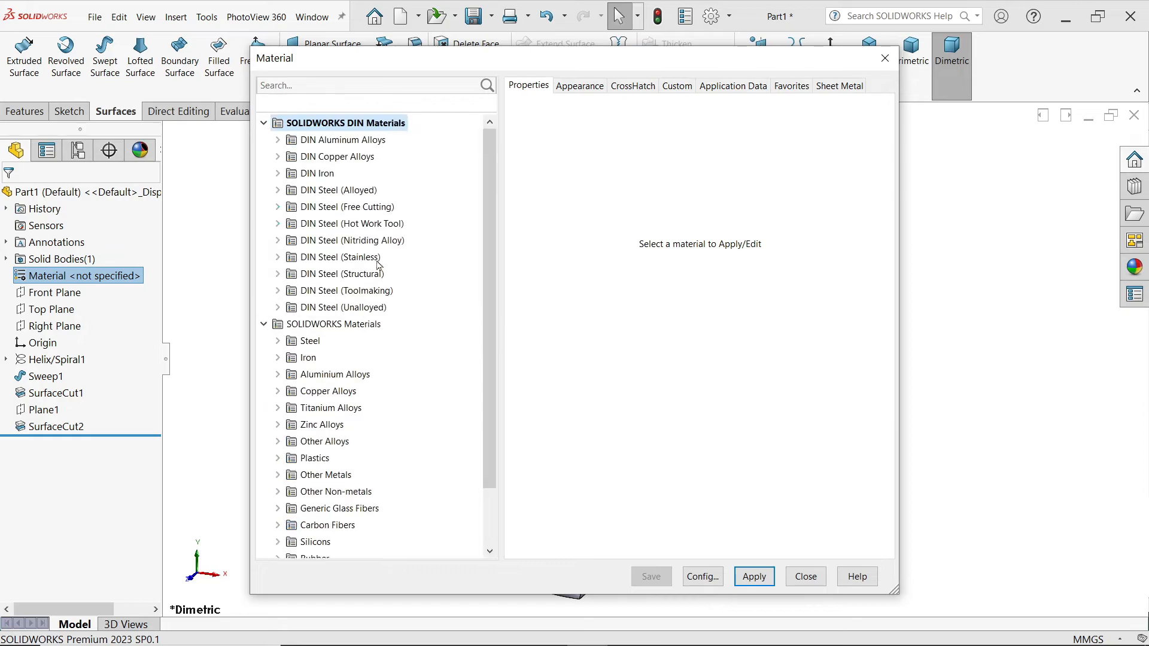
pyautogui.click(277, 257)
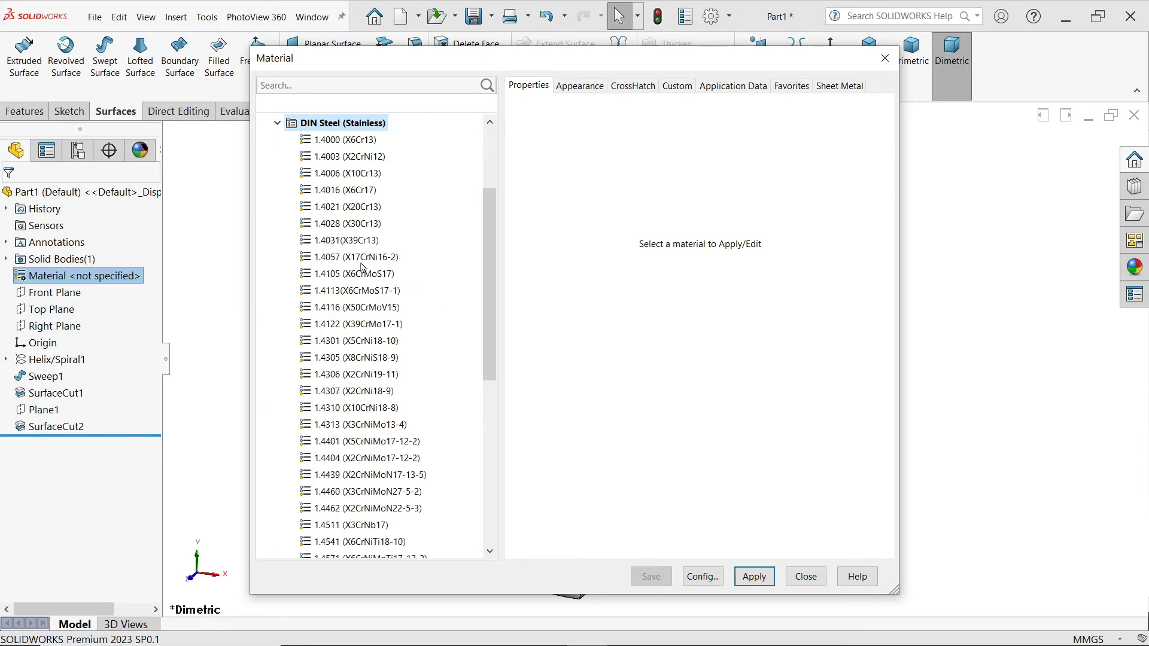
pyautogui.click(383, 409)
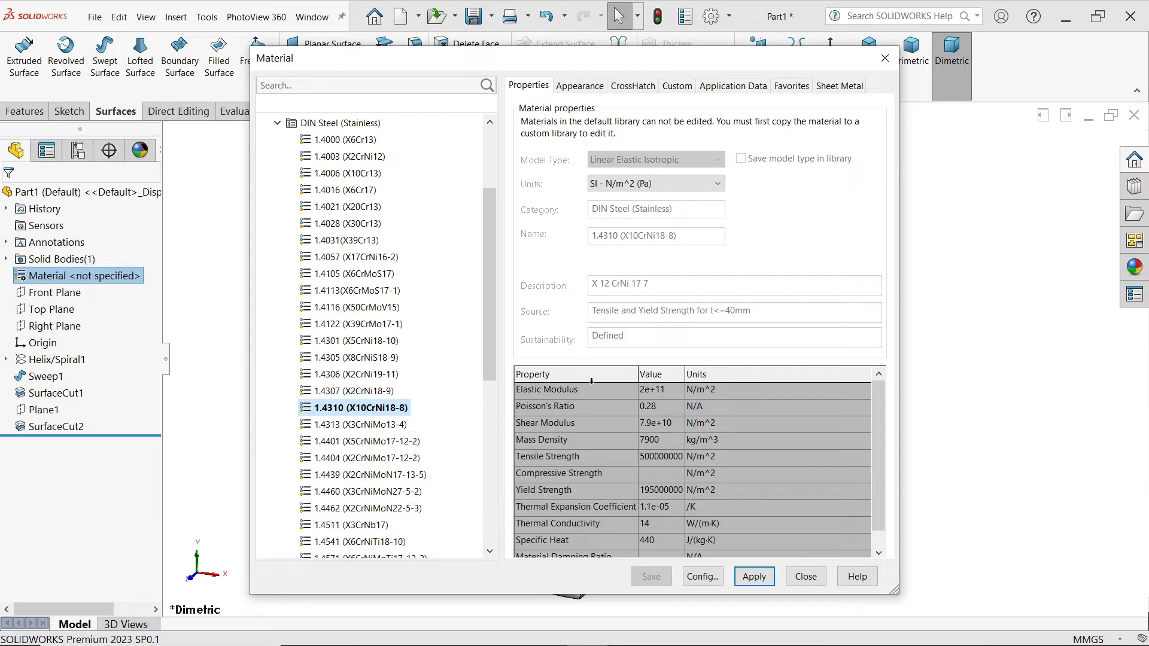
pyautogui.moveTo(778, 67); pyautogui.dragTo(432, 30)
pyautogui.click(410, 541)
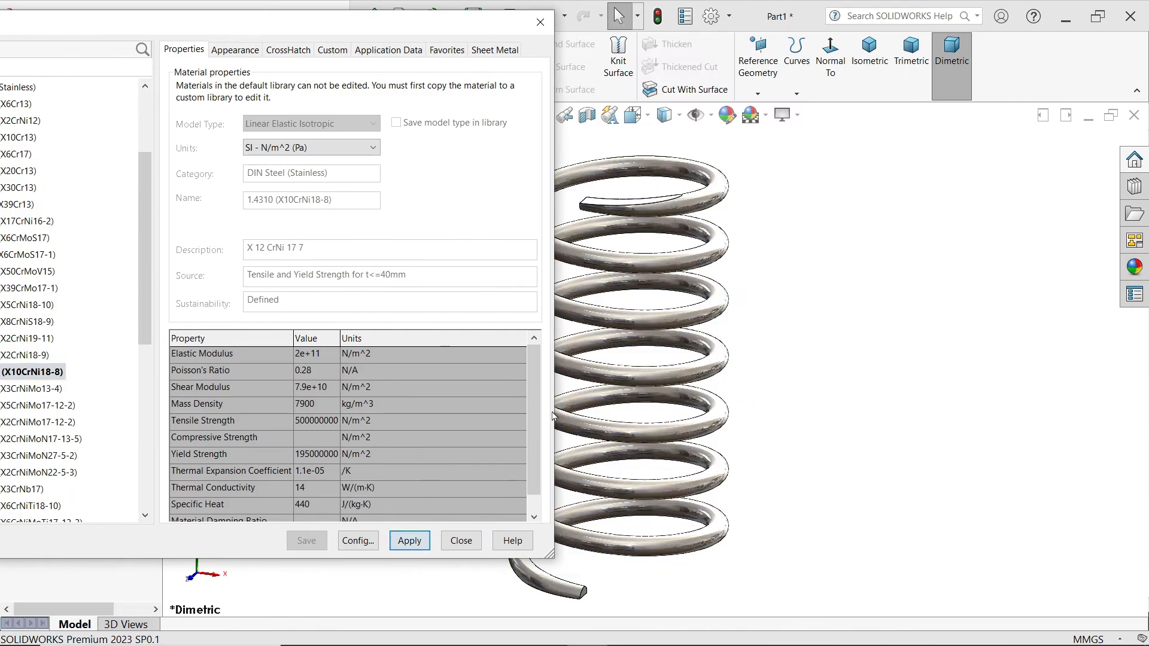
pyautogui.click(461, 540)
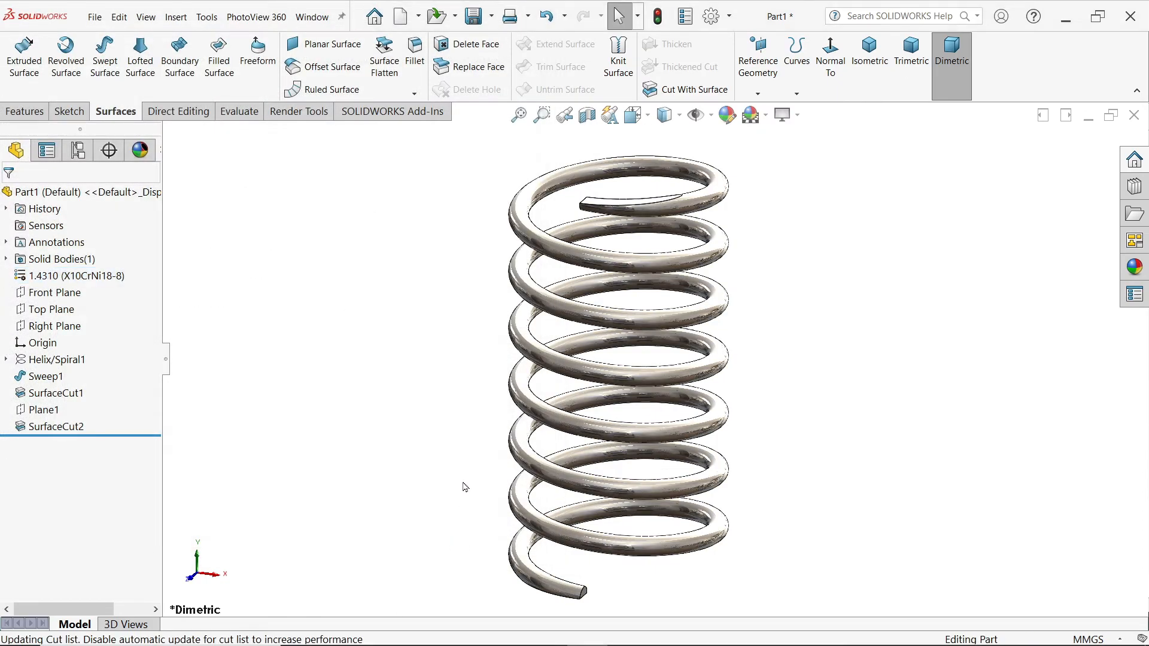
# Step: Load the SOLIDWORKS Simulation add-in and bring up its simulation commands
pyautogui.click(361, 114)
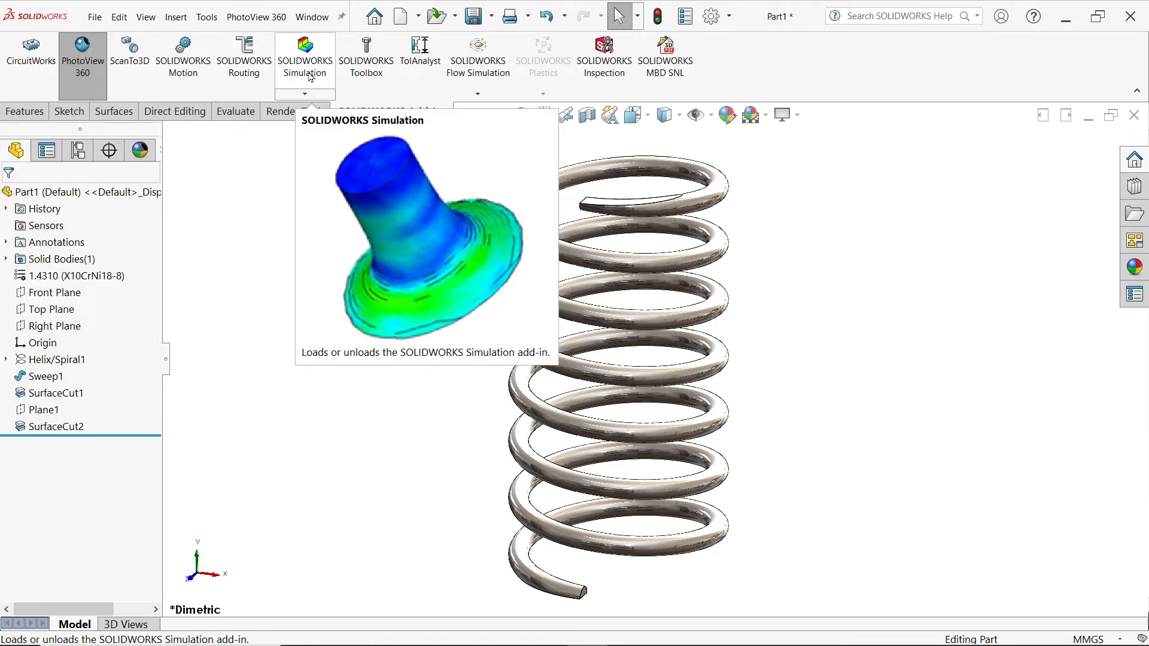
pyautogui.click(305, 66)
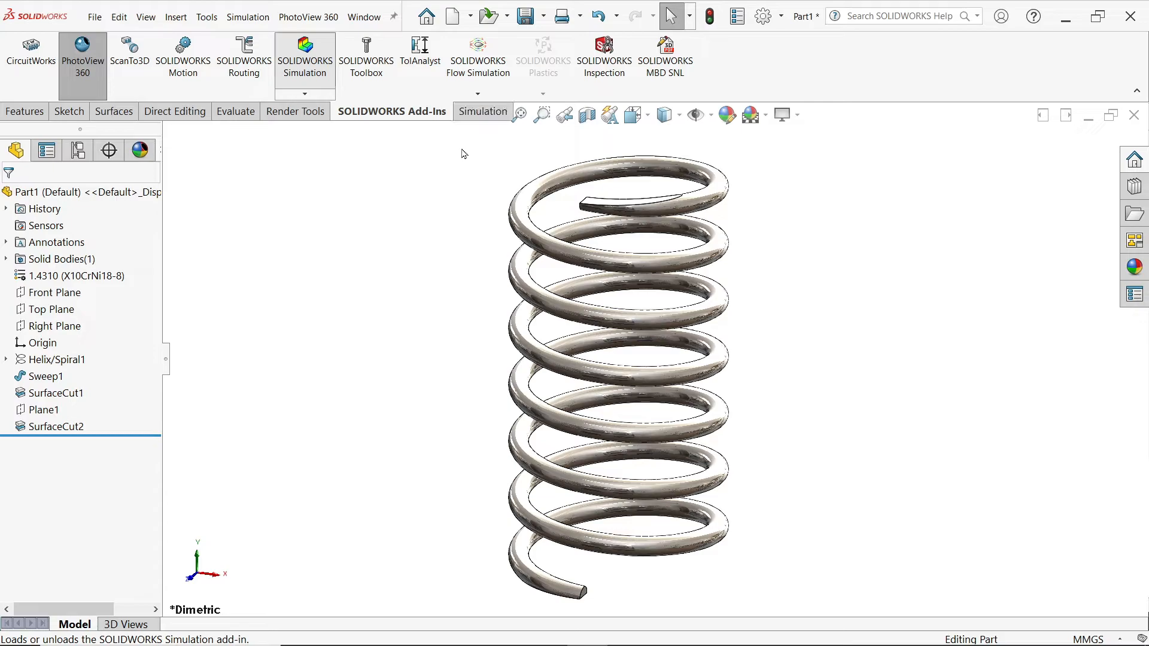
pyautogui.click(482, 112)
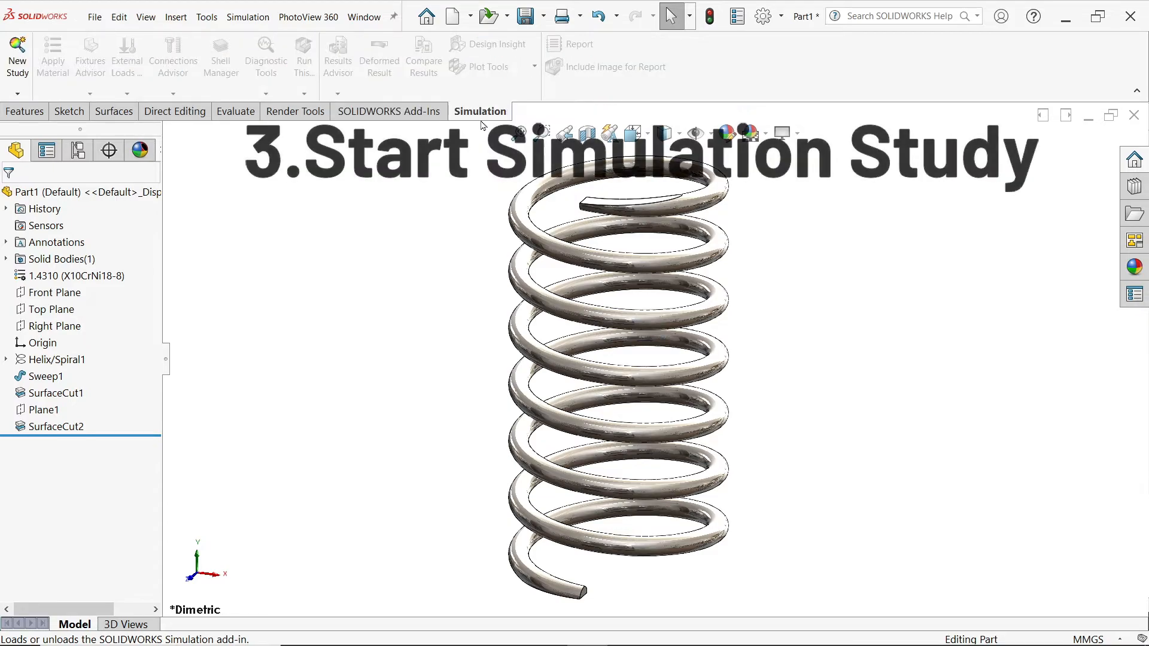
# Step: Create a nonlinear static simulation study named Spring Force
pyautogui.click(20, 76)
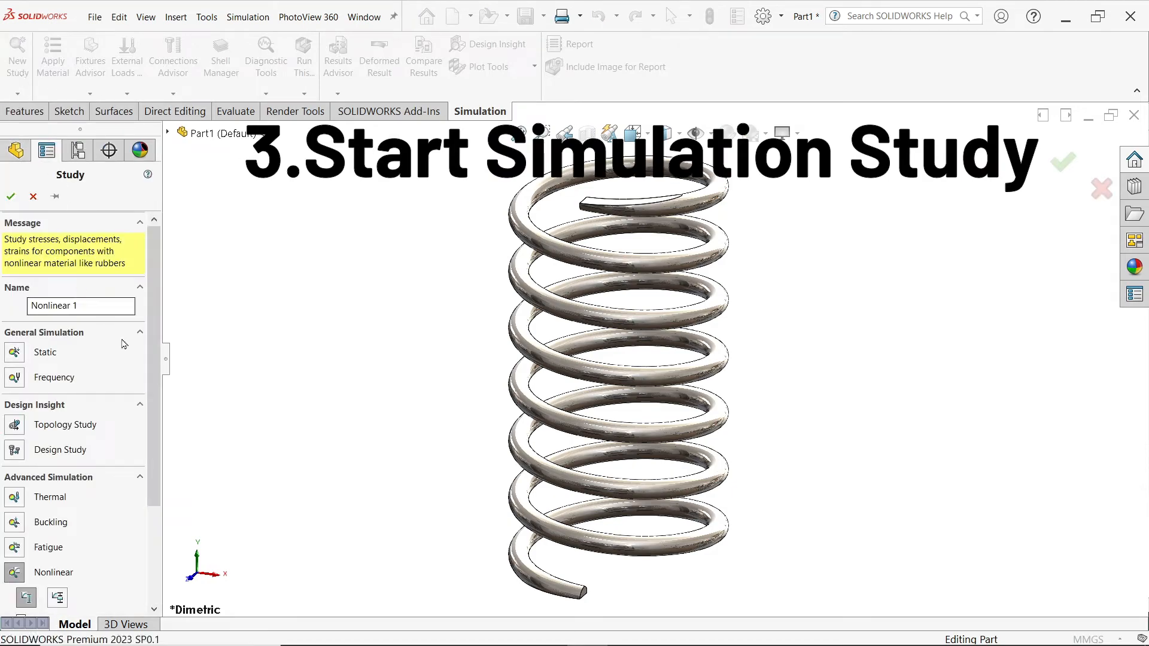
pyautogui.moveTo(98, 306); pyautogui.dragTo(2, 315)
pyautogui.write('Spring Force')
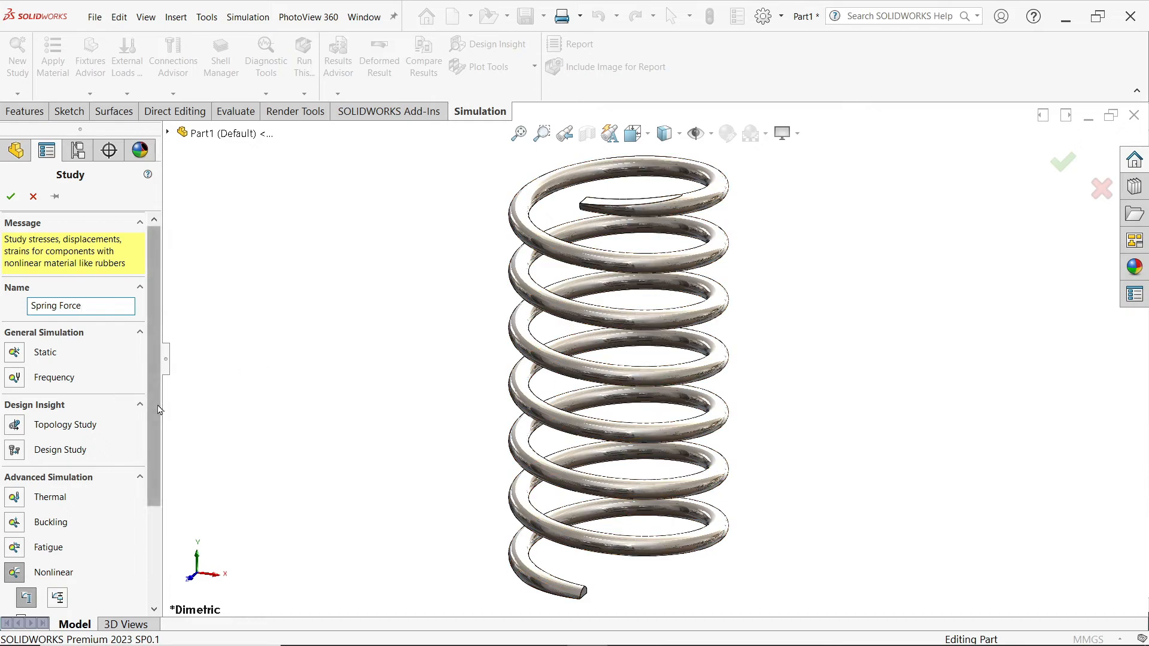
pyautogui.scroll(-3, 36, 481)
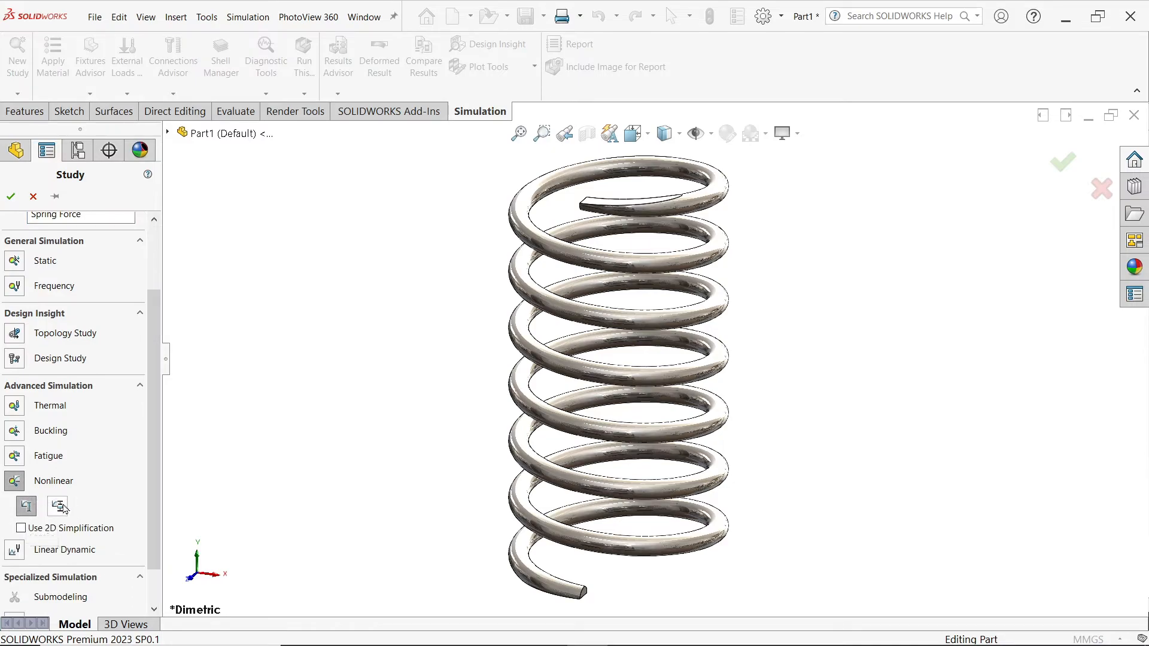
pyautogui.click(10, 197)
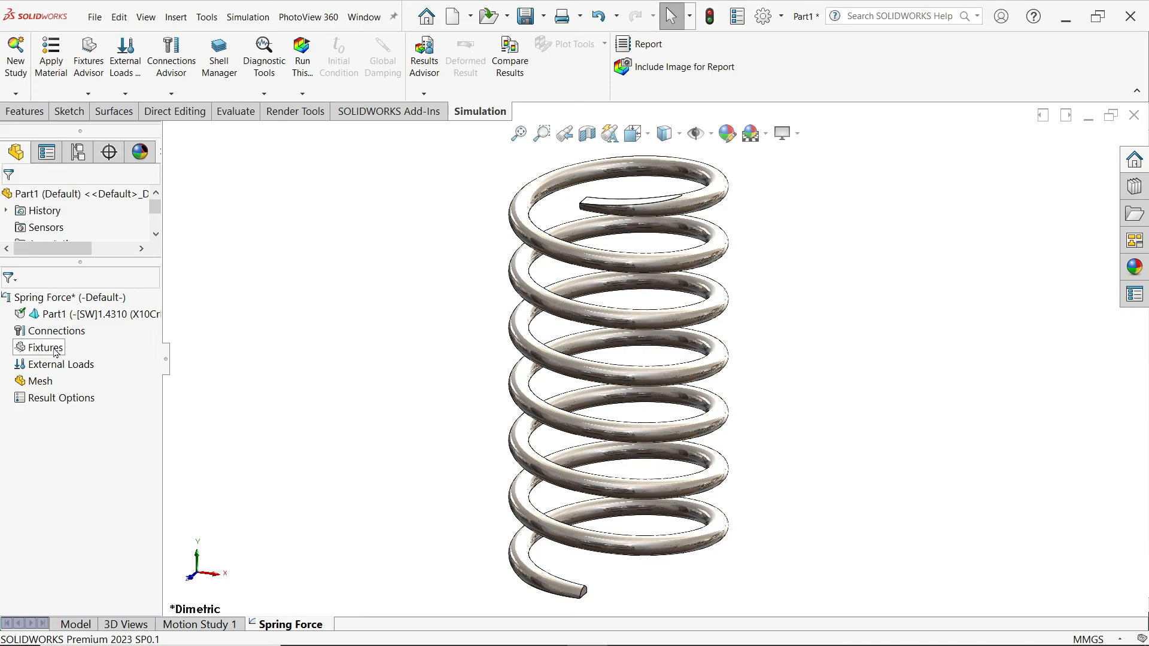
# Step: Apply a Fixed Geometry fixture to the flat cut face at the spring's lower end
pyautogui.moveTo(168, 366); pyautogui.dragTo(211, 382)
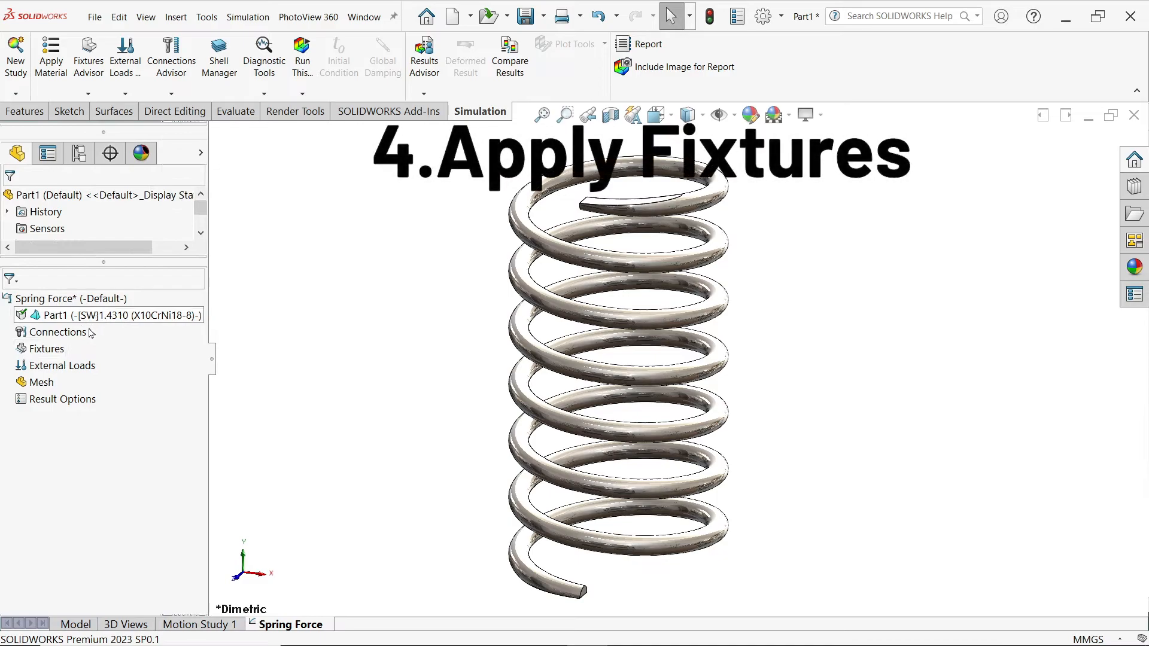
pyautogui.rightClick(55, 348)
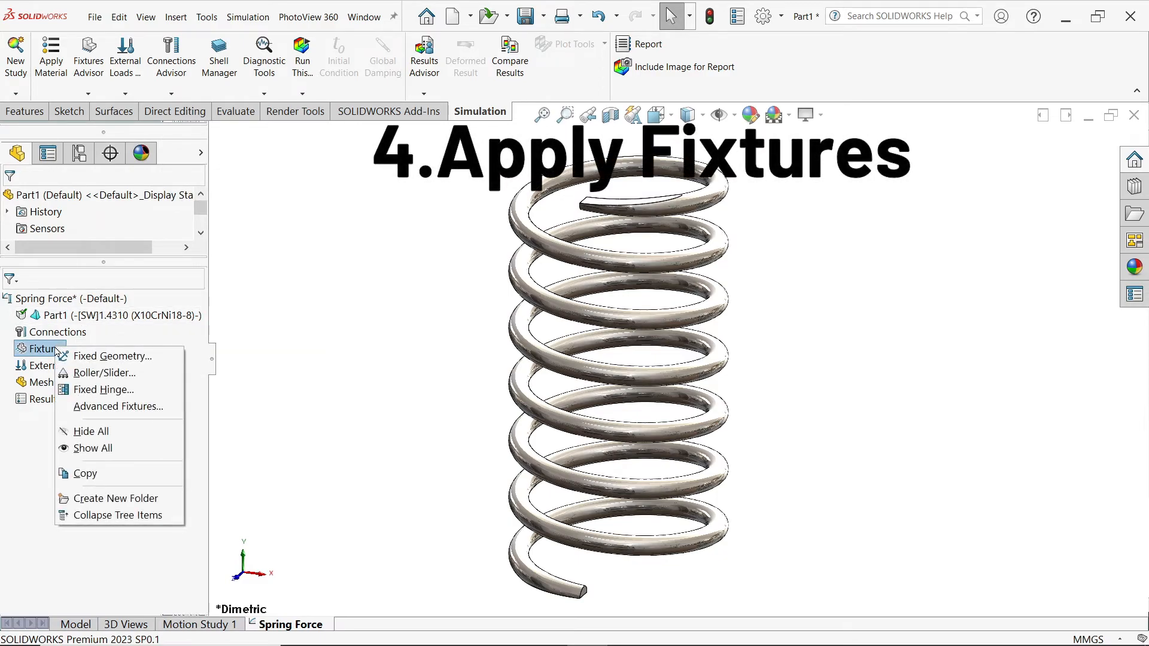
pyautogui.click(126, 362)
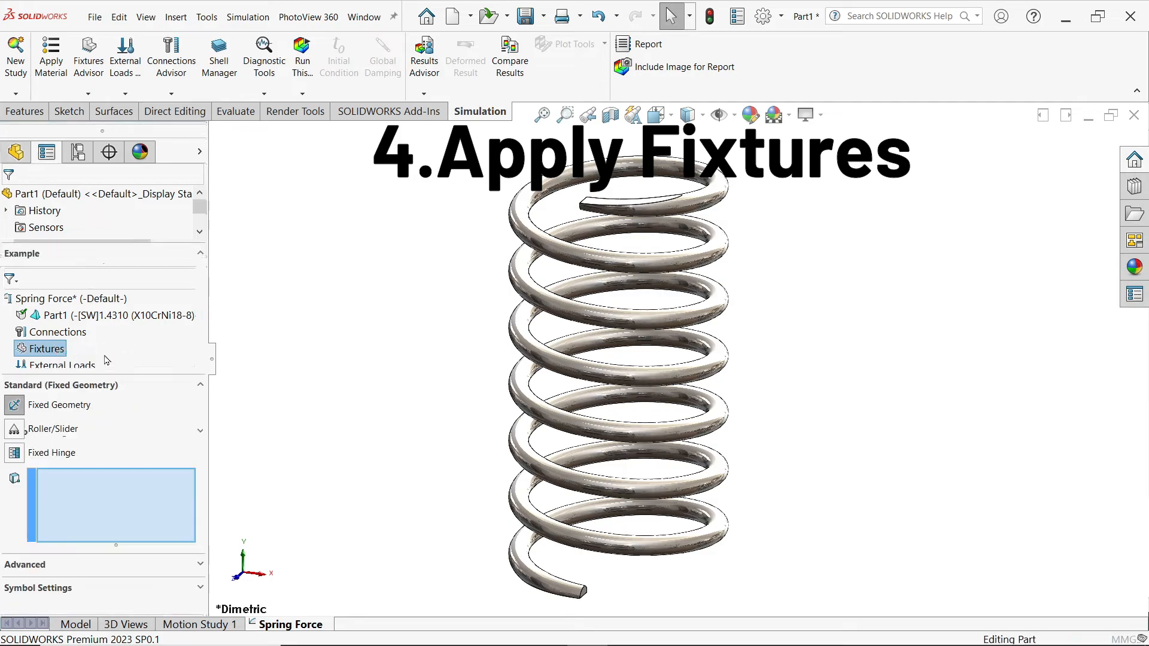
pyautogui.moveTo(622, 544); pyautogui.dragTo(619, 421, button='middle')
pyautogui.scroll(-4, 619, 420)
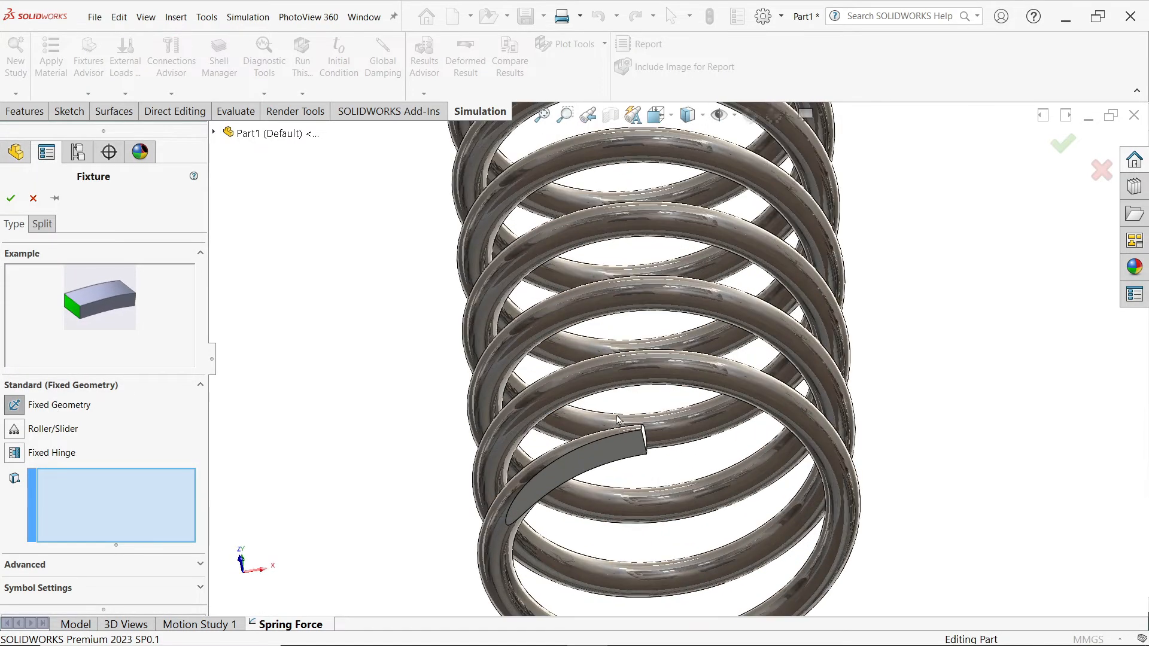
pyautogui.click(596, 453)
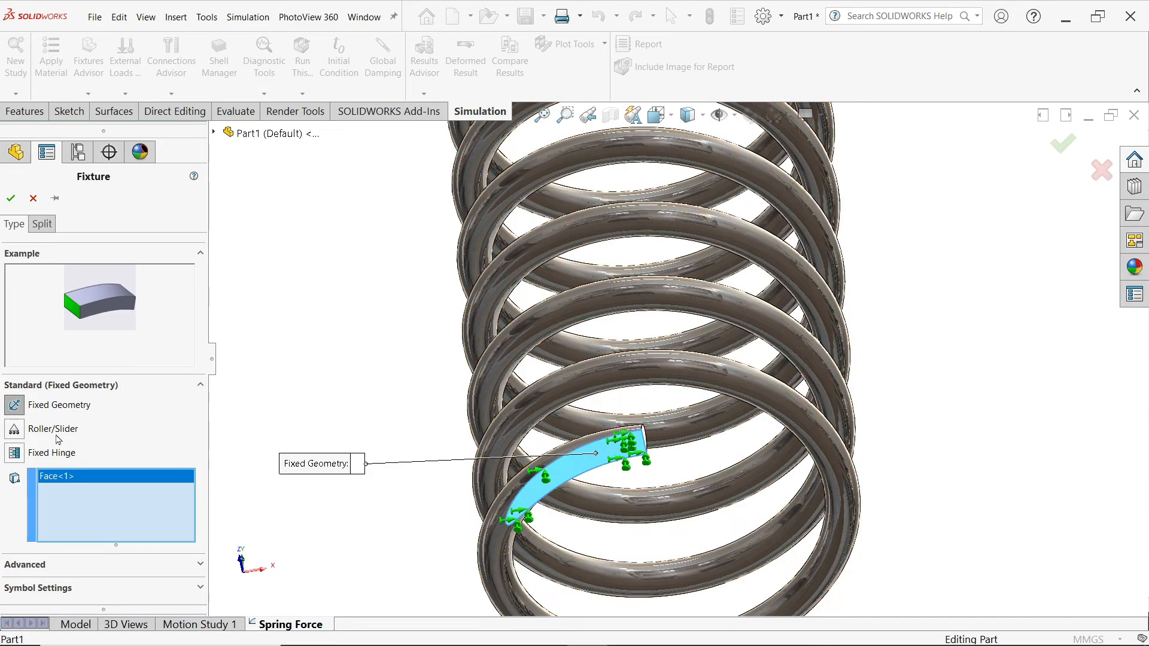
pyautogui.click(13, 202)
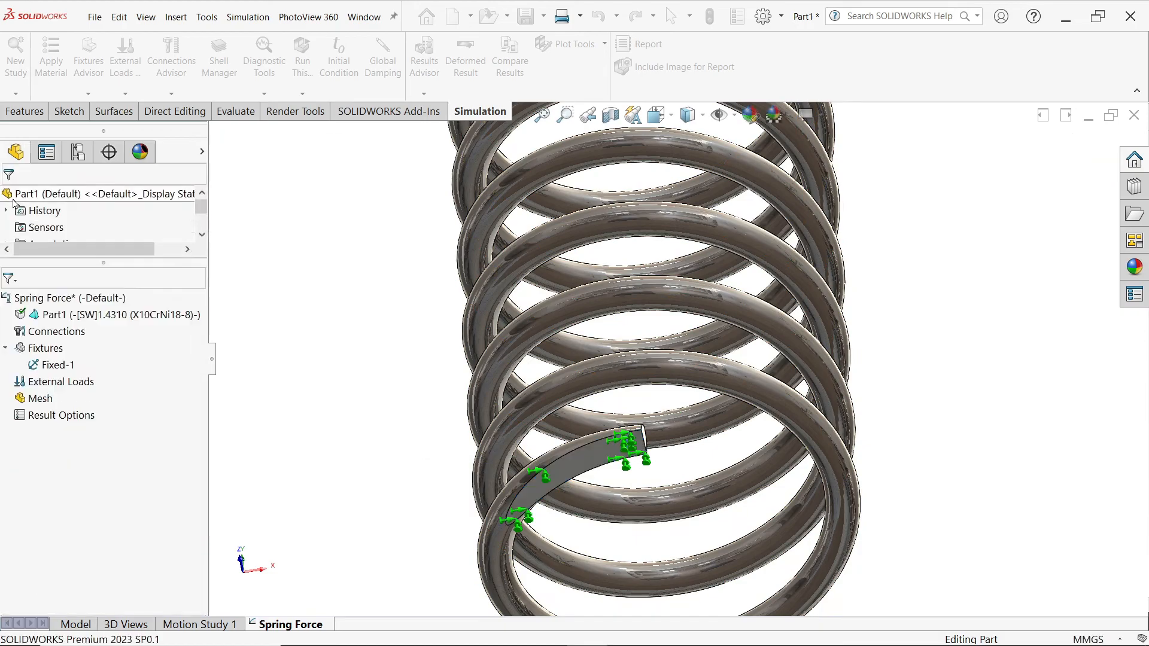
# Step: Start an advanced On Flat Faces fixture and assign it to the flat cut face at the spring's upper end
pyautogui.scroll(6, 689, 263)
pyautogui.moveTo(741, 207); pyautogui.dragTo(693, 314, button='middle')
pyautogui.scroll(-4, 646, 256)
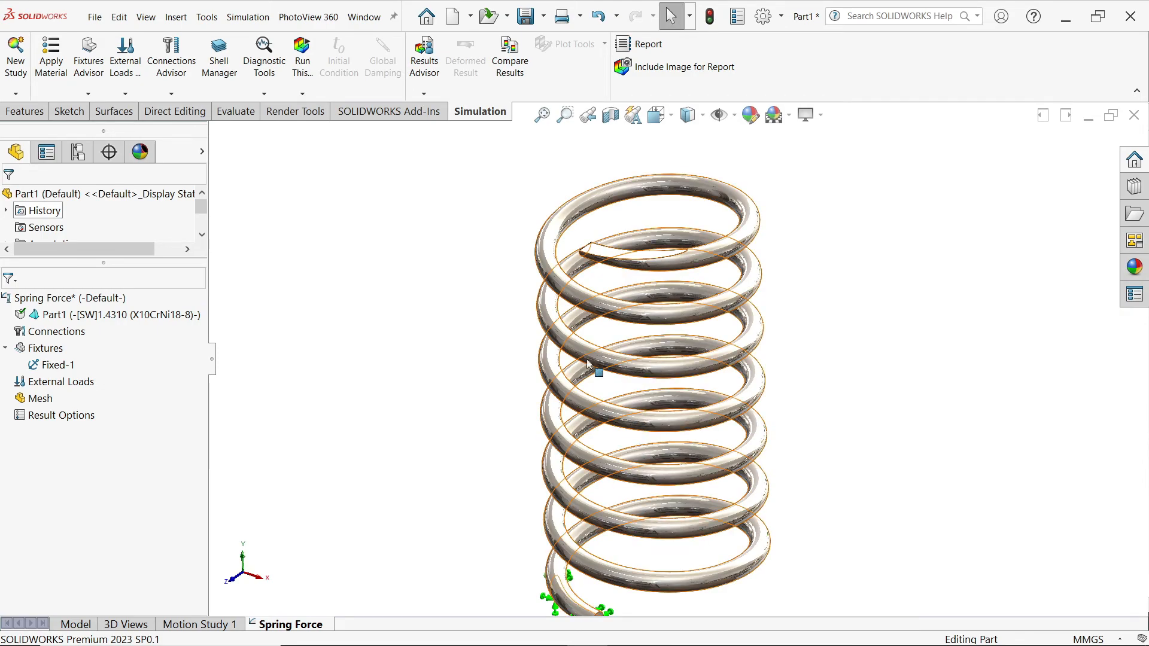
pyautogui.click(126, 95)
pyautogui.click(130, 103)
pyautogui.click(103, 94)
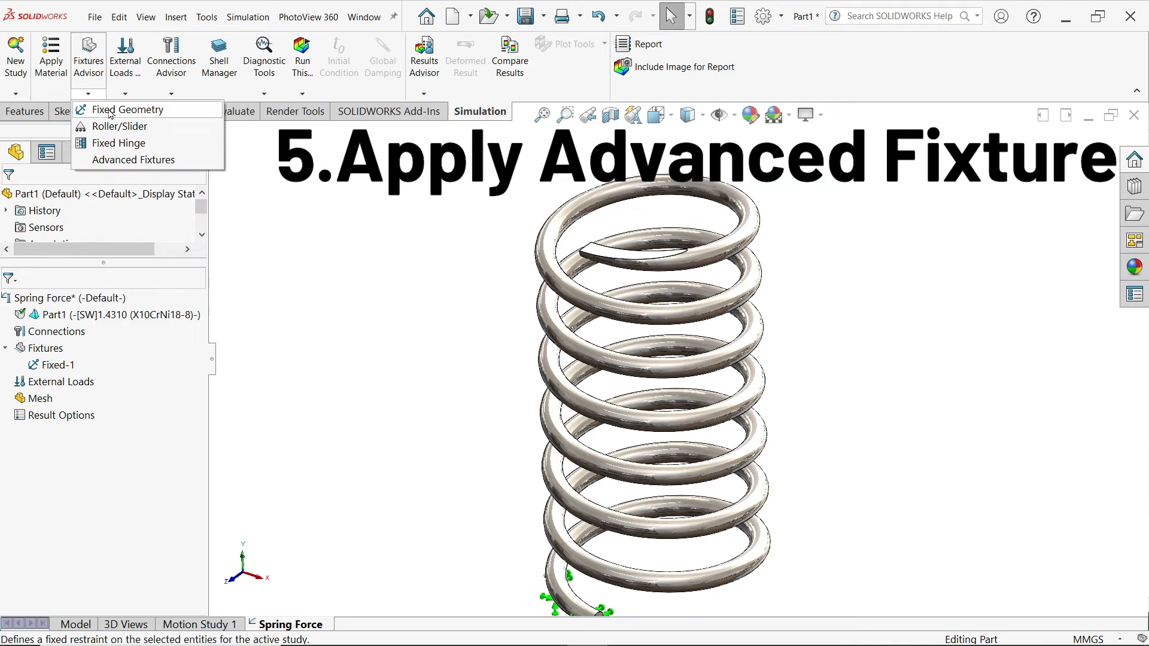
pyautogui.click(124, 160)
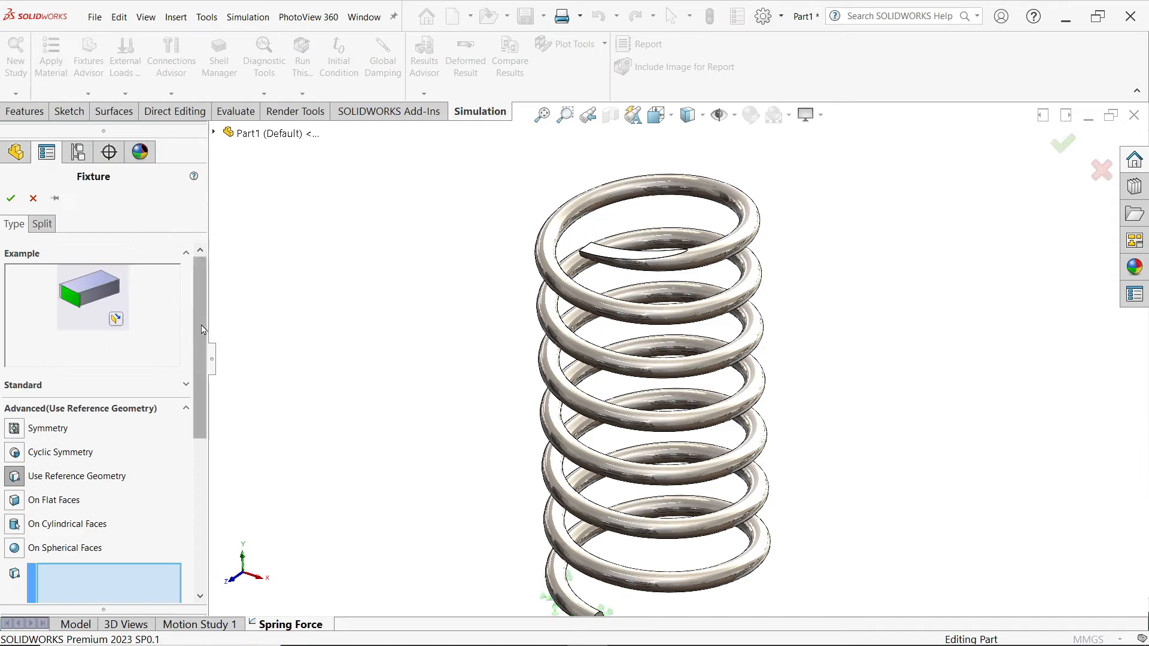
pyautogui.scroll(-1, 203, 353)
pyautogui.scroll(-2, 197, 386)
pyautogui.scroll(3, 198, 387)
pyautogui.scroll(-2, 197, 379)
pyautogui.scroll(-1, 197, 379)
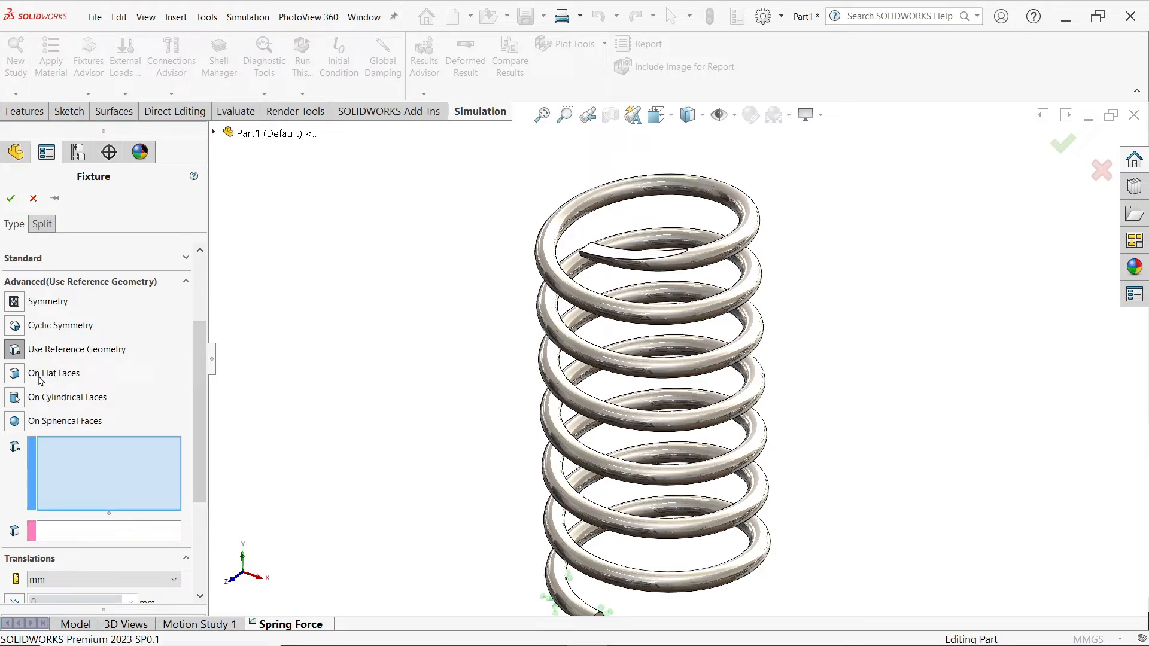
pyautogui.click(13, 376)
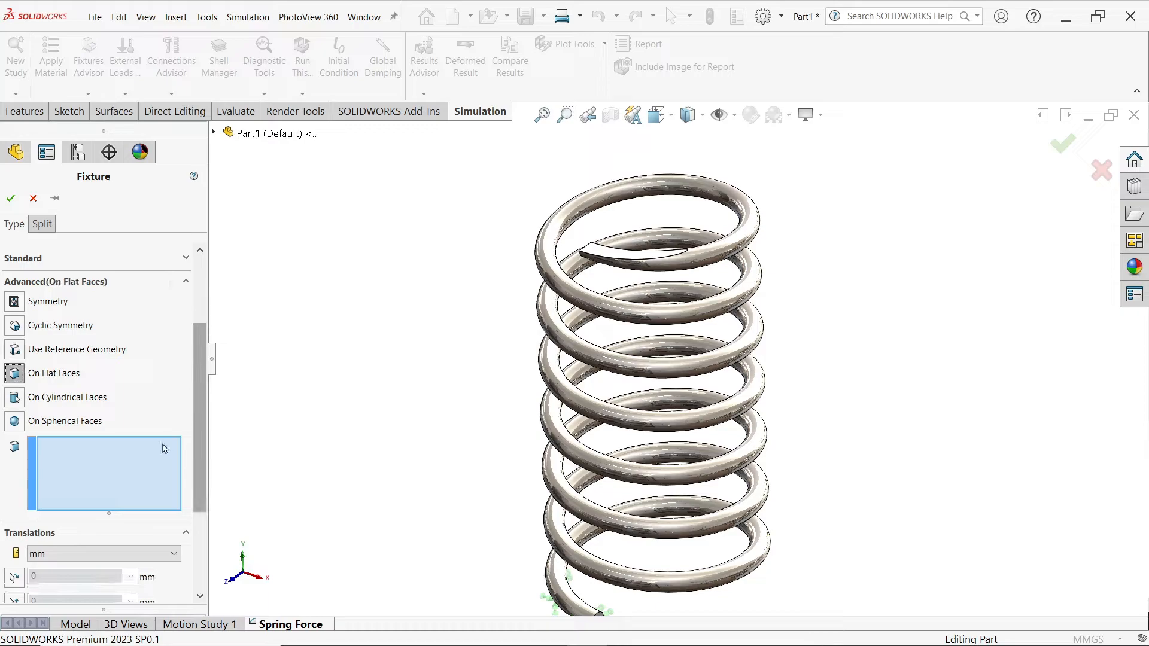
pyautogui.click(607, 251)
pyautogui.scroll(-3, 200, 420)
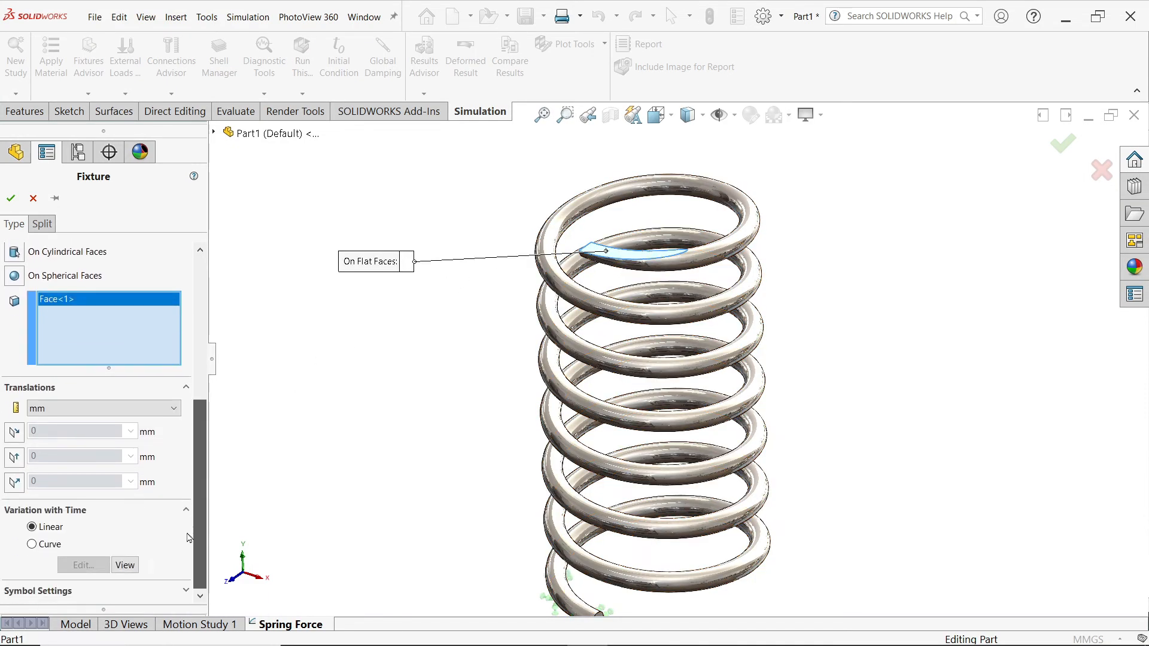
# Step: Set the upper fixture's translation normal to the face to 10 mm, reversed so that it compresses the spring
pyautogui.click(15, 482)
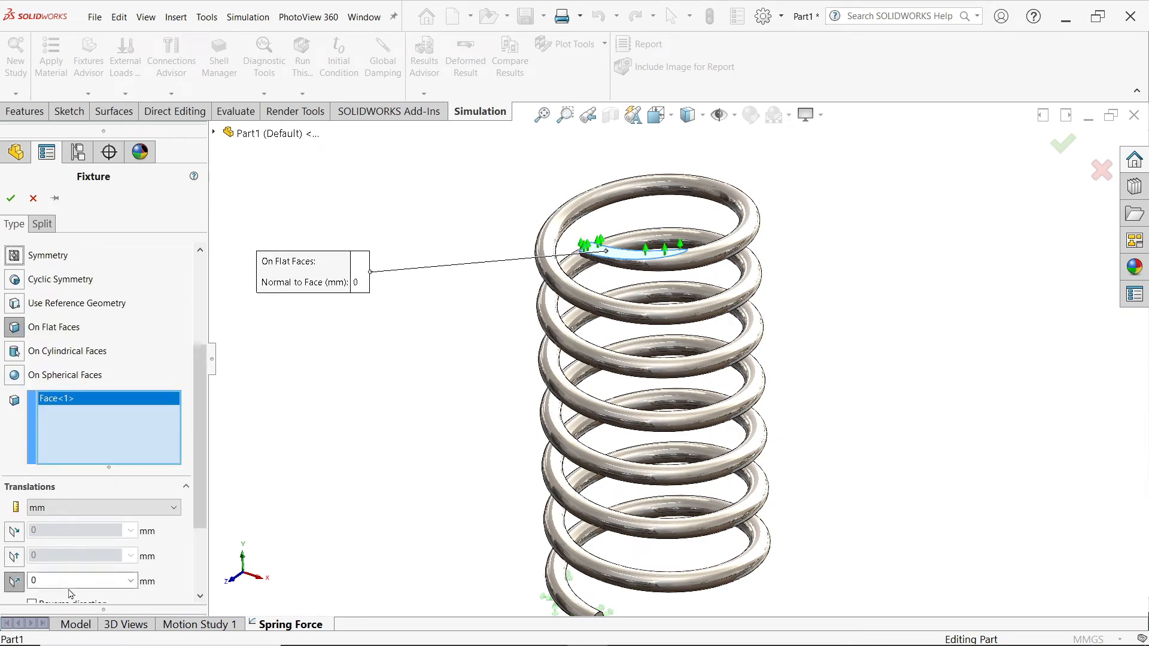
pyautogui.doubleClick(33, 580)
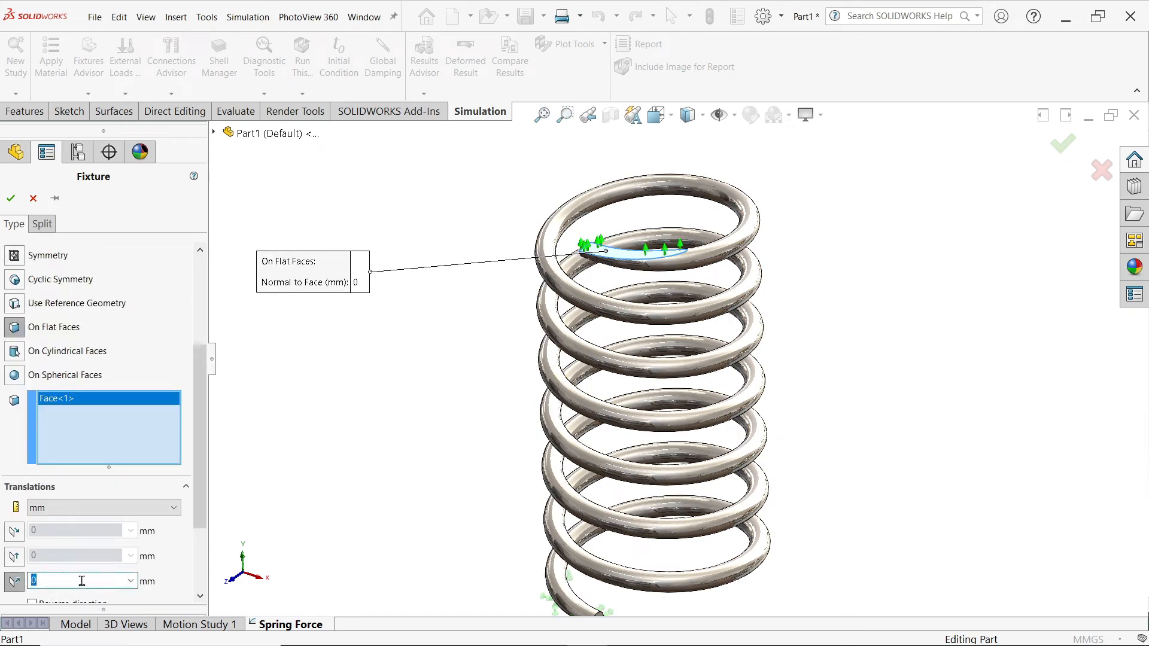
pyautogui.write('10')
pyautogui.press('Tab')
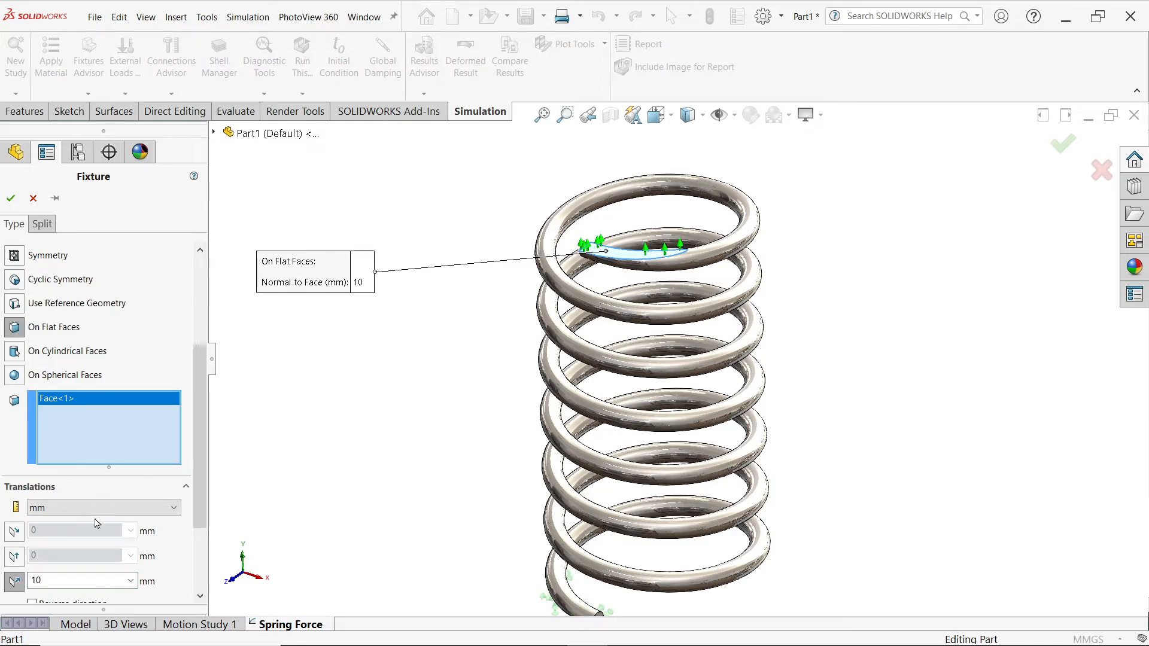
pyautogui.scroll(-3, 173, 496)
pyautogui.click(78, 493)
pyautogui.scroll(-5, 584, 305)
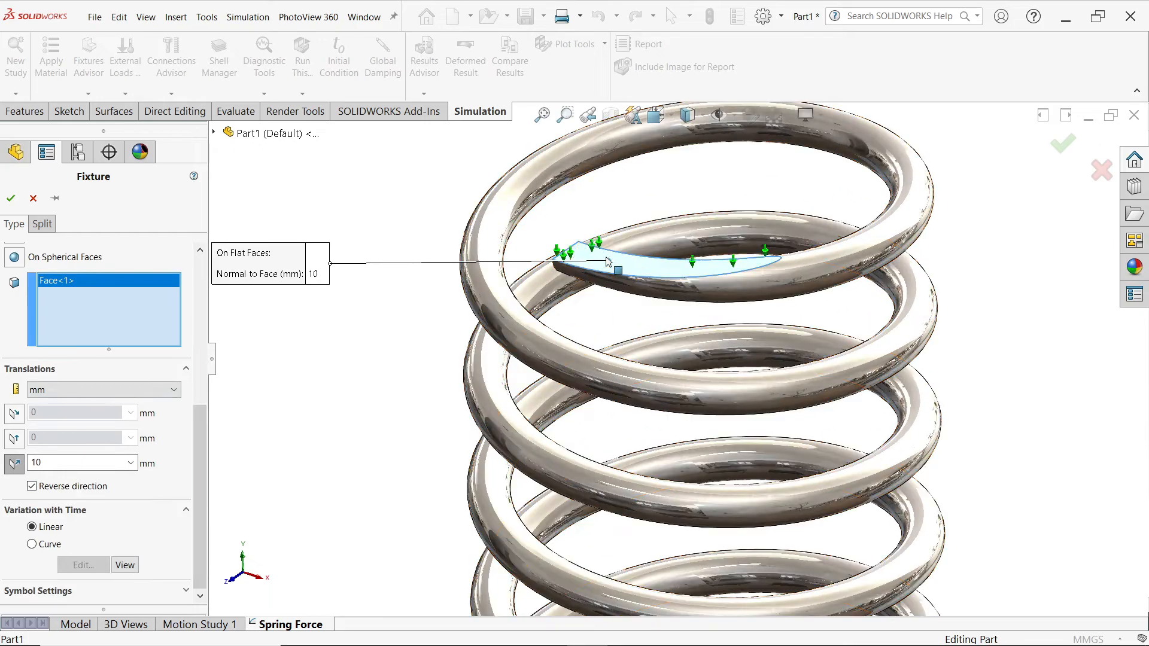
pyautogui.press('f')
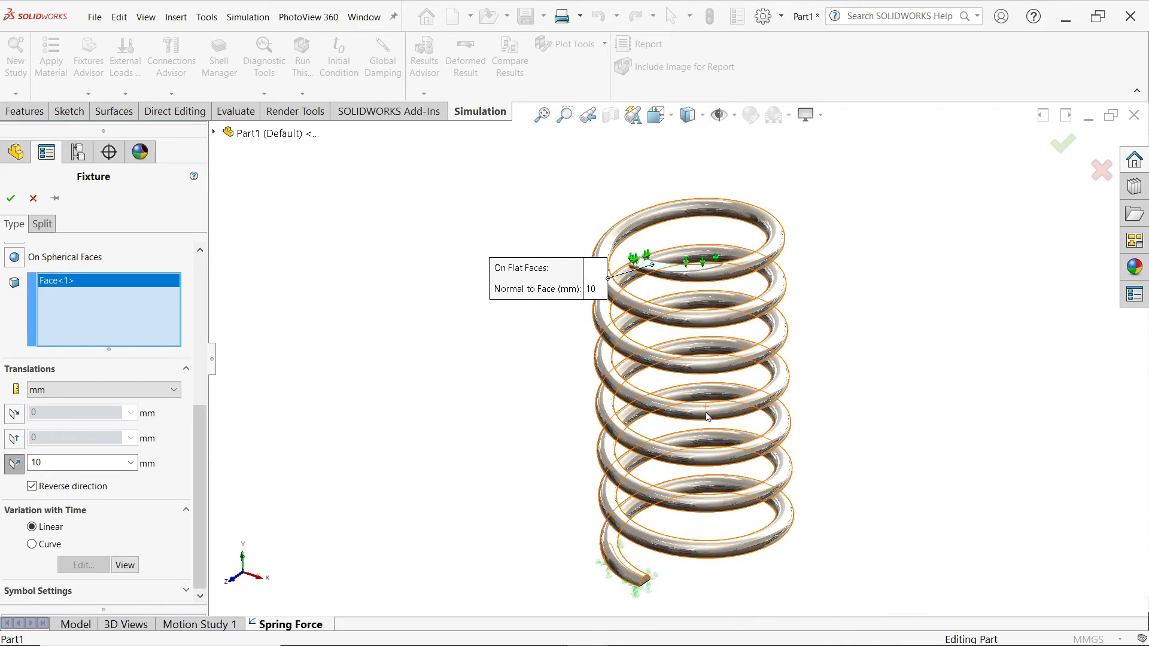
# Step: Restrain both along-face translations of the upper On Flat Faces fixture to 0 mm and apply the fixture
pyautogui.click(17, 441)
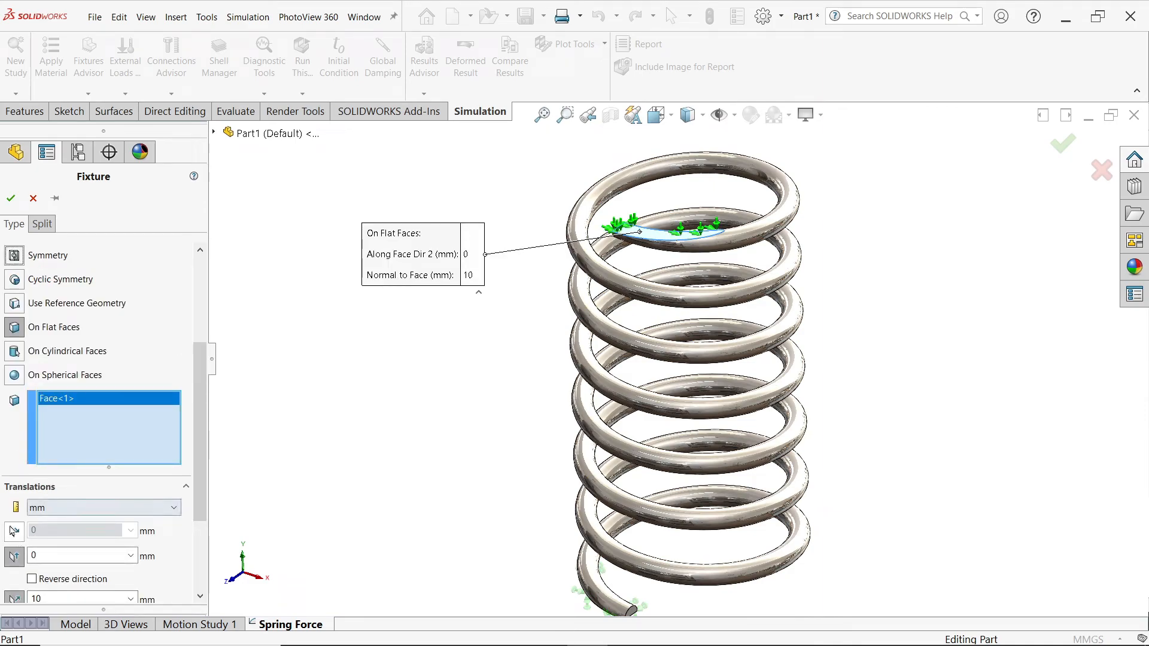
pyautogui.click(14, 532)
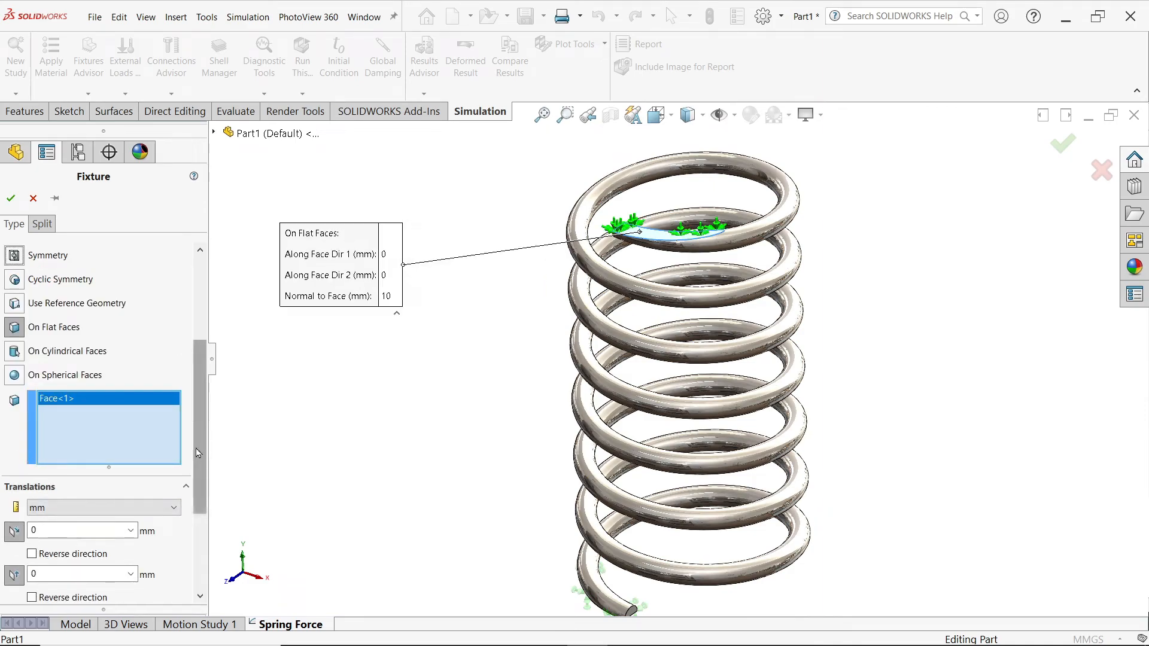
pyautogui.scroll(-3, 189, 530)
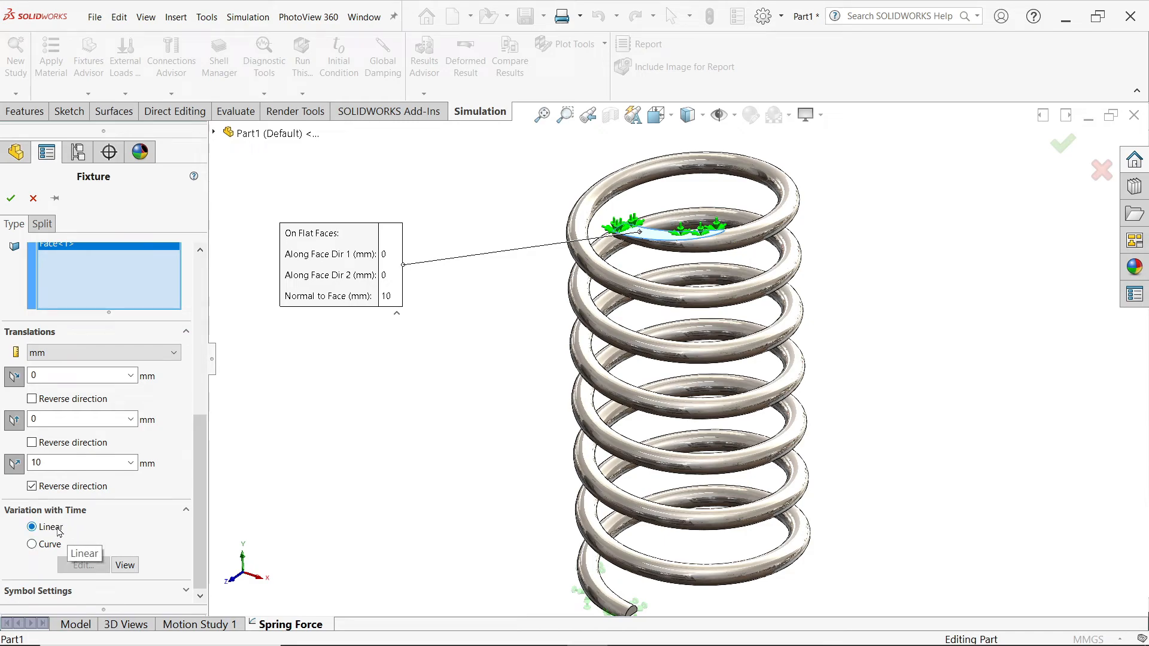
pyautogui.scroll(3, 70, 509)
pyautogui.click(71, 502)
pyautogui.click(70, 502)
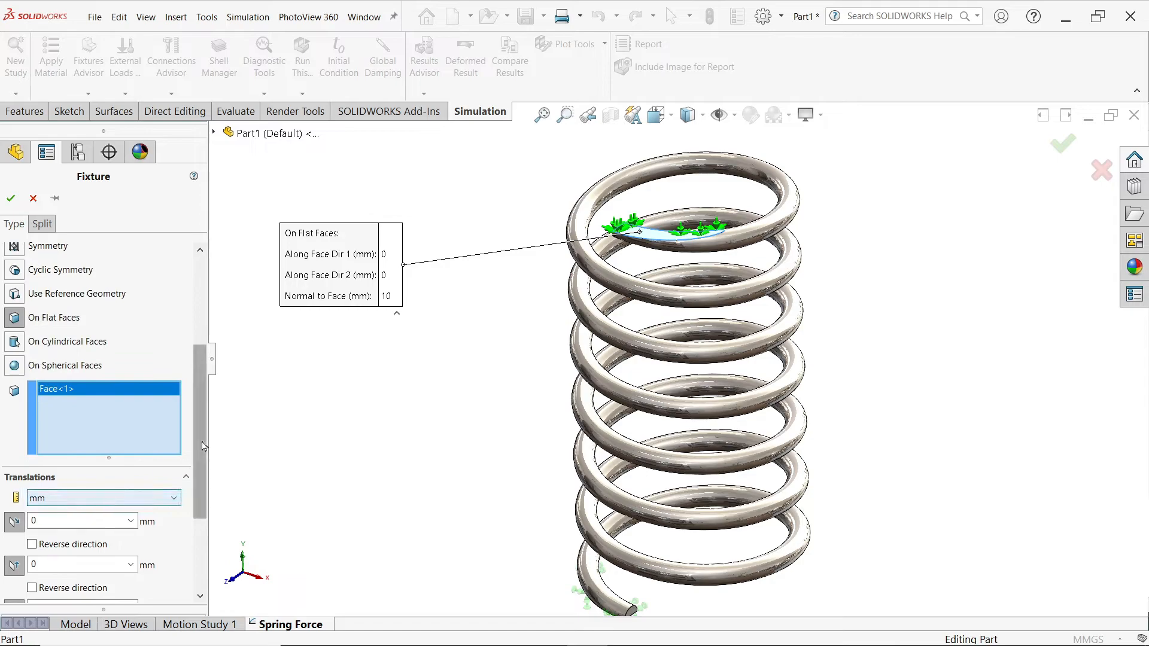
pyautogui.moveTo(203, 448); pyautogui.dragTo(202, 362)
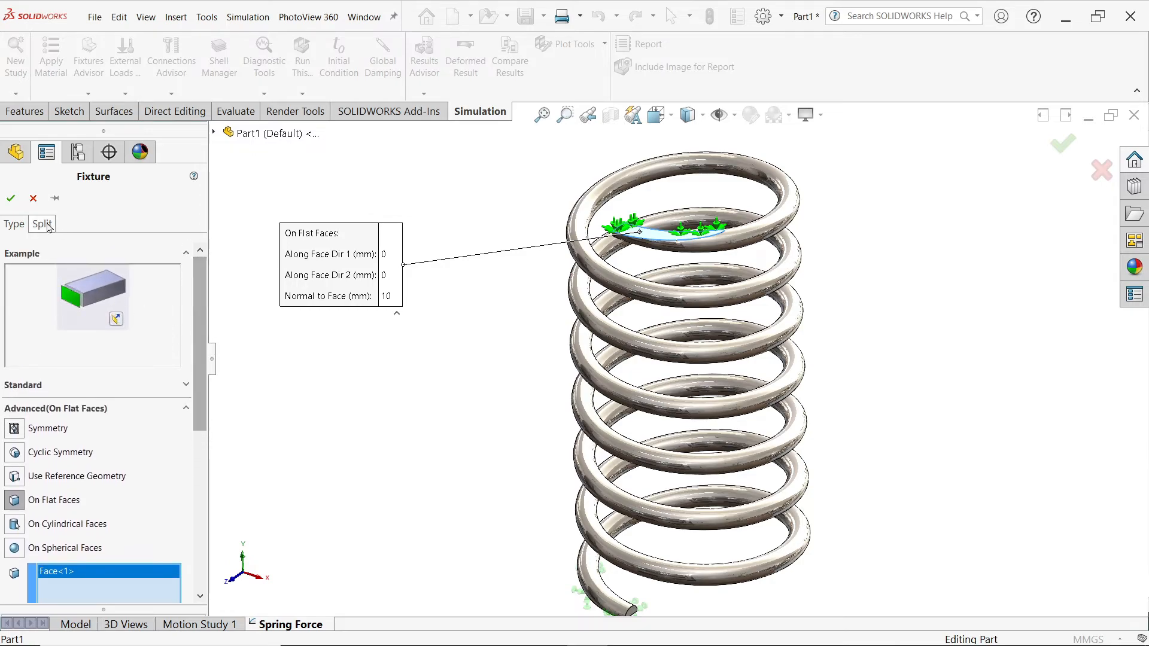
pyautogui.click(11, 198)
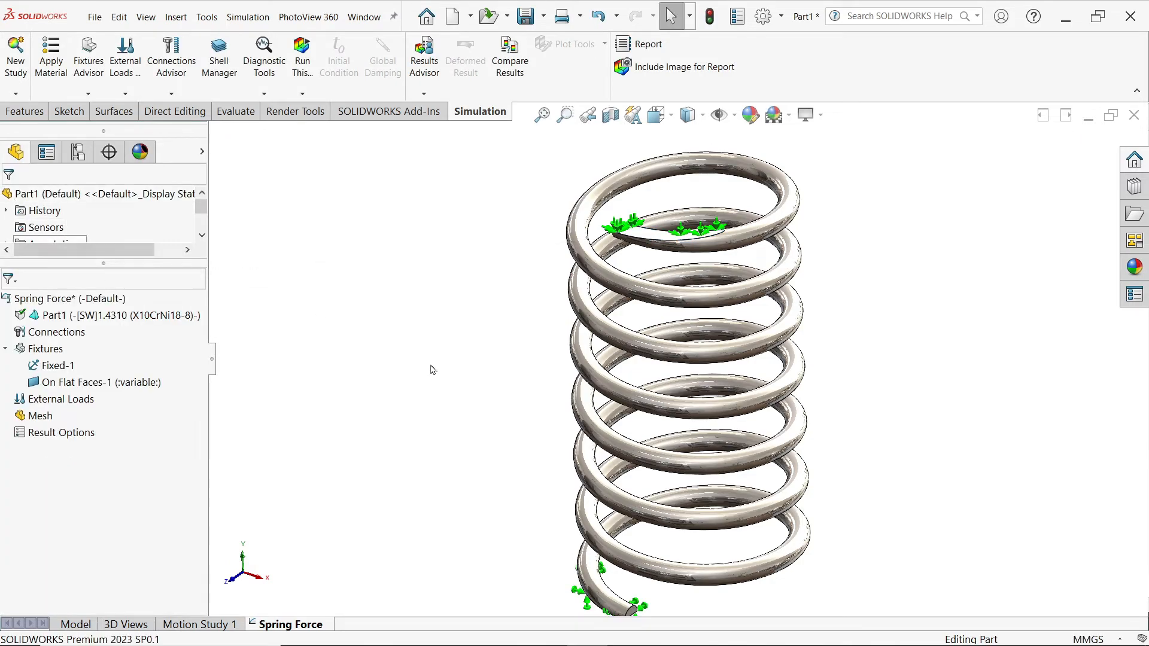
# Step: Mesh the spring with the default mesh density and mesh parameters enabled as a blended curvature-based mesh
pyautogui.scroll(2, 435, 368)
pyautogui.scroll(-1, 806, 417)
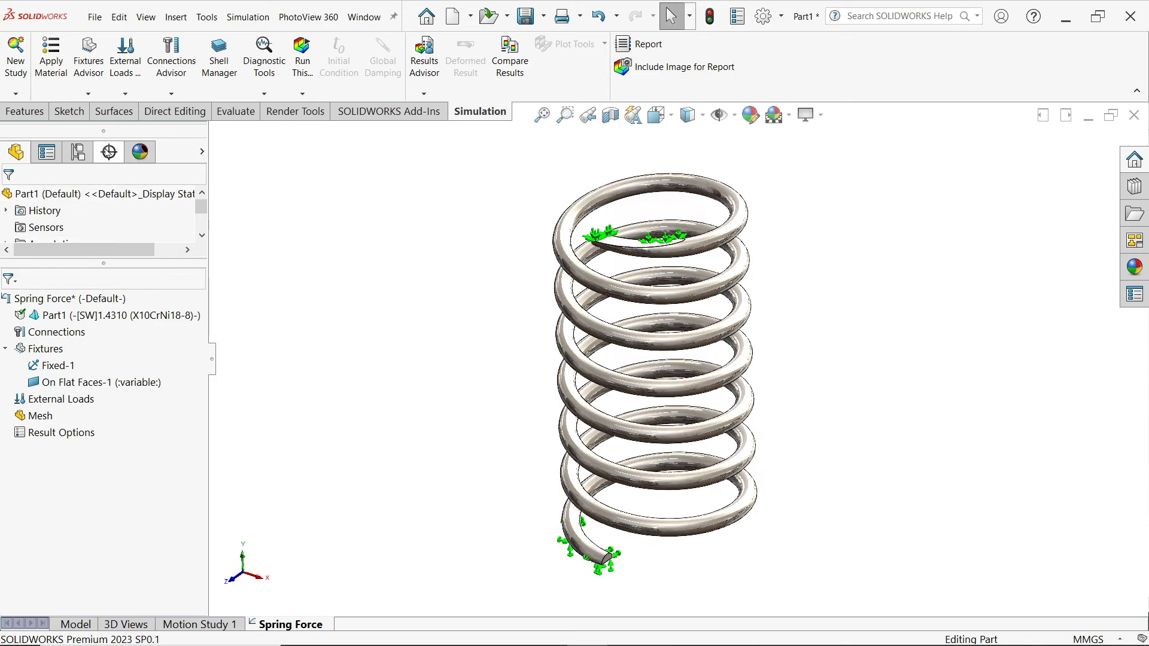
pyautogui.rightClick(43, 416)
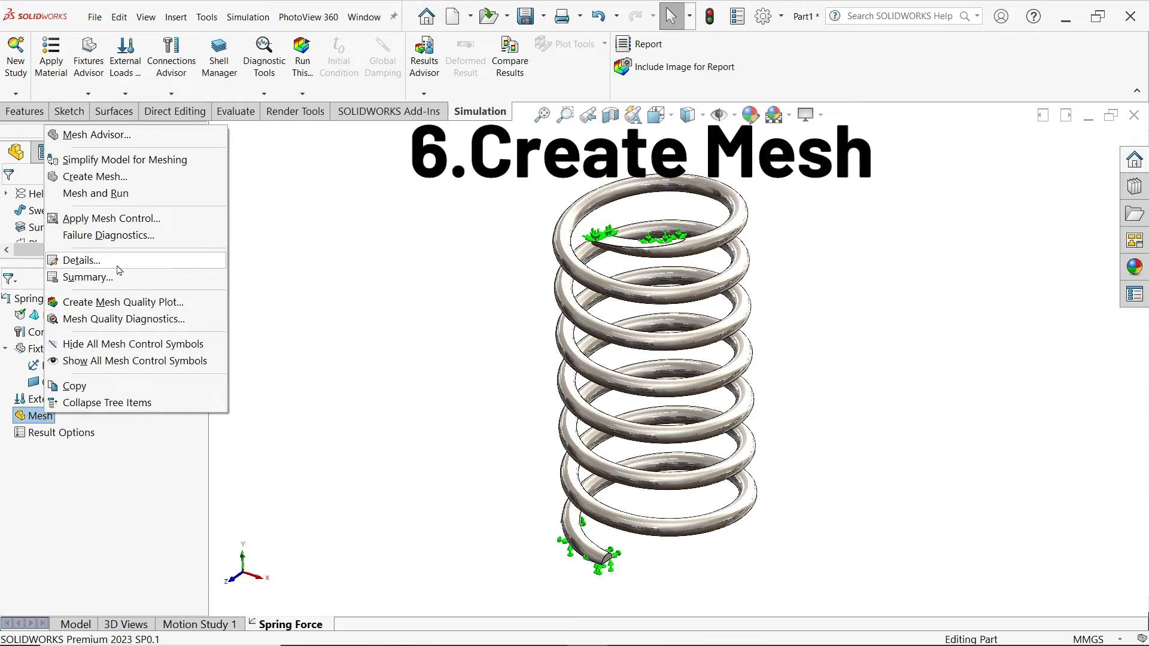
pyautogui.click(147, 180)
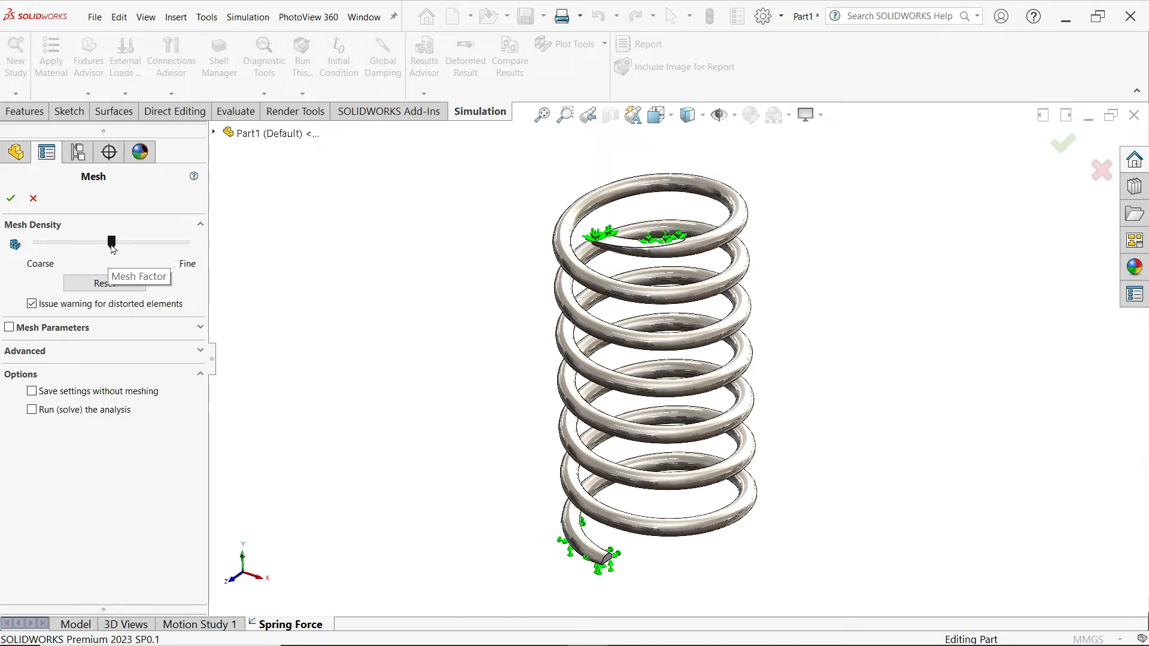
pyautogui.click(200, 327)
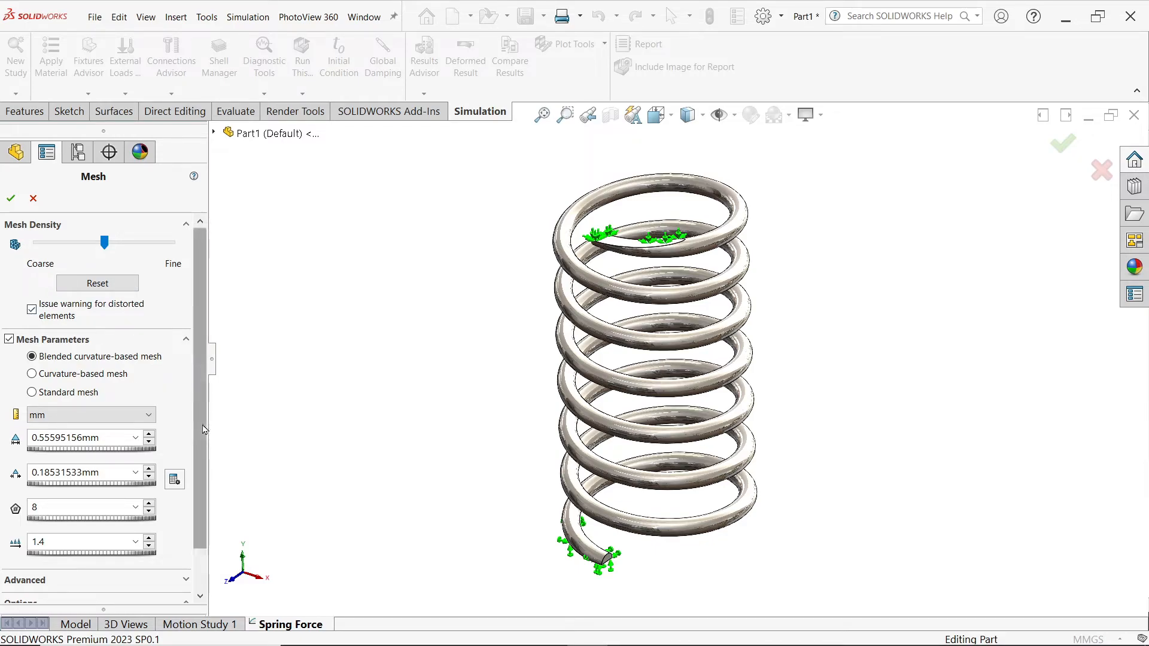
pyautogui.scroll(-2, 196, 475)
pyautogui.click(10, 199)
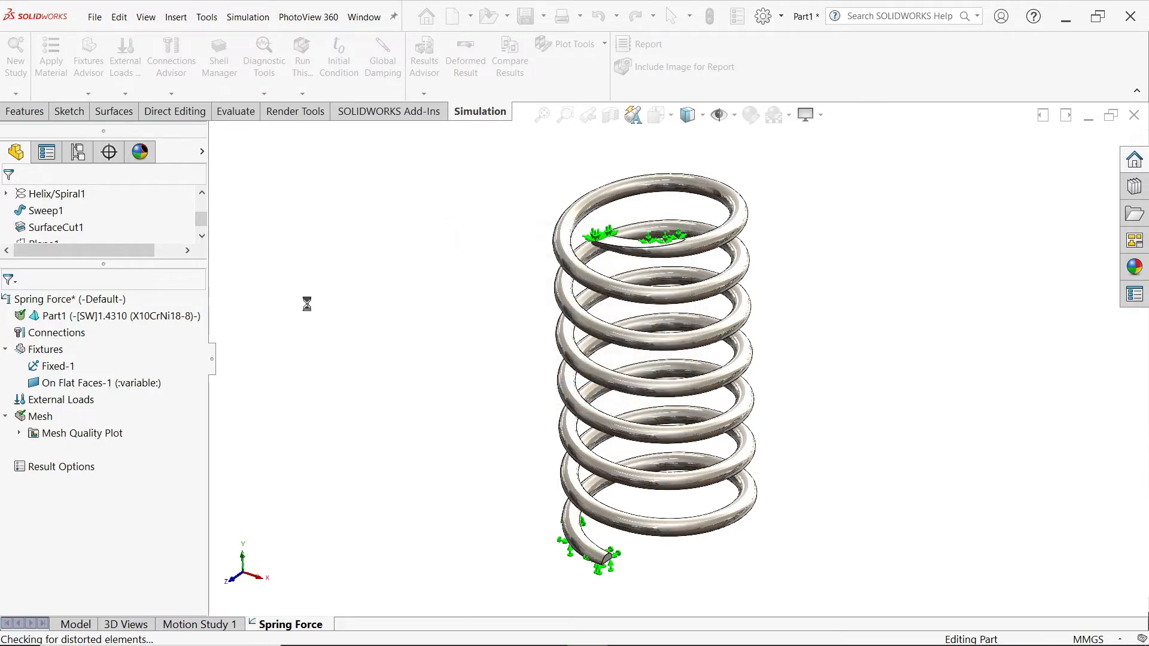
# Step: Run the Spring Force nonlinear study with intermediate results shown while it solves
pyautogui.scroll(-4, 671, 390)
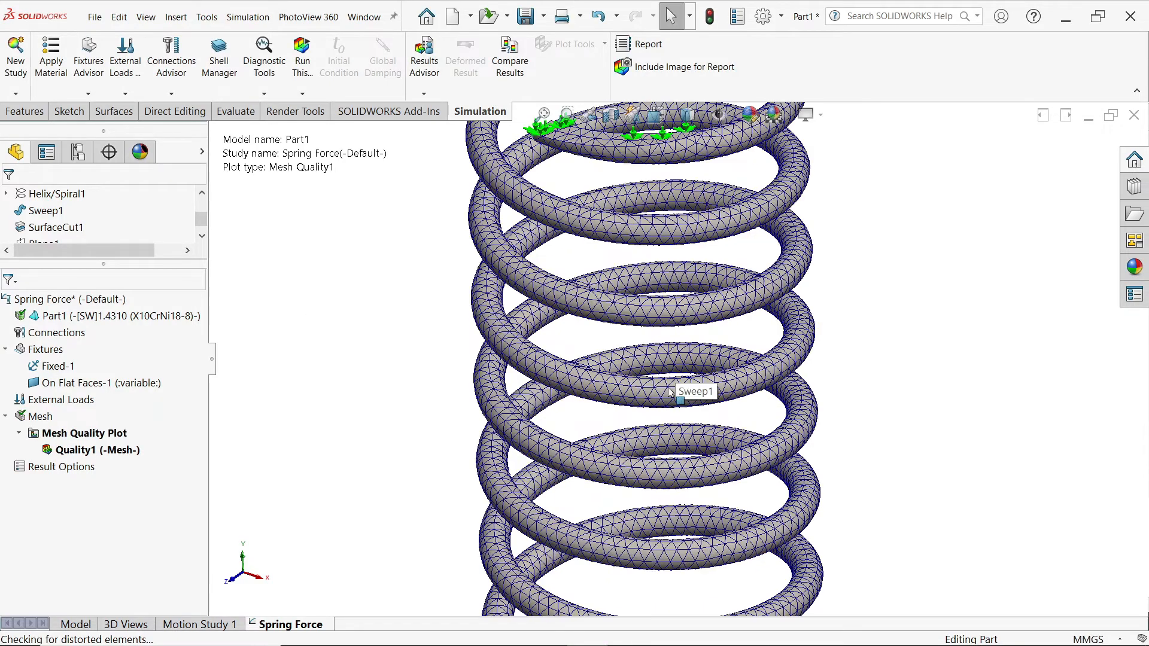
pyautogui.scroll(-5, 670, 390)
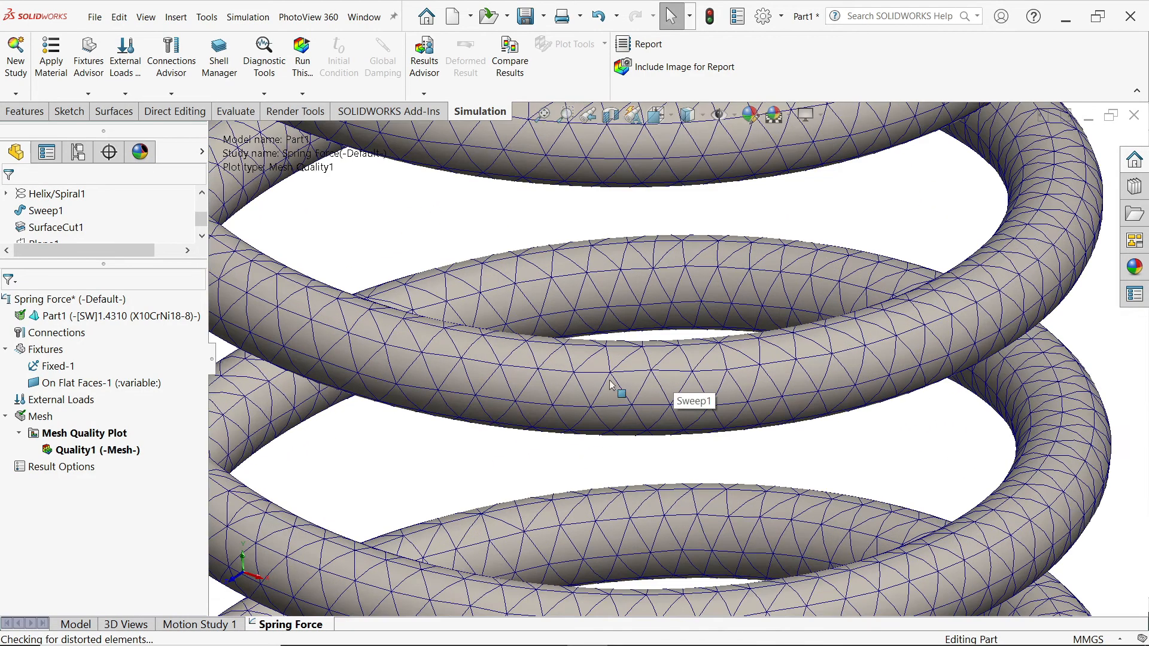
pyautogui.scroll(-3, 646, 387)
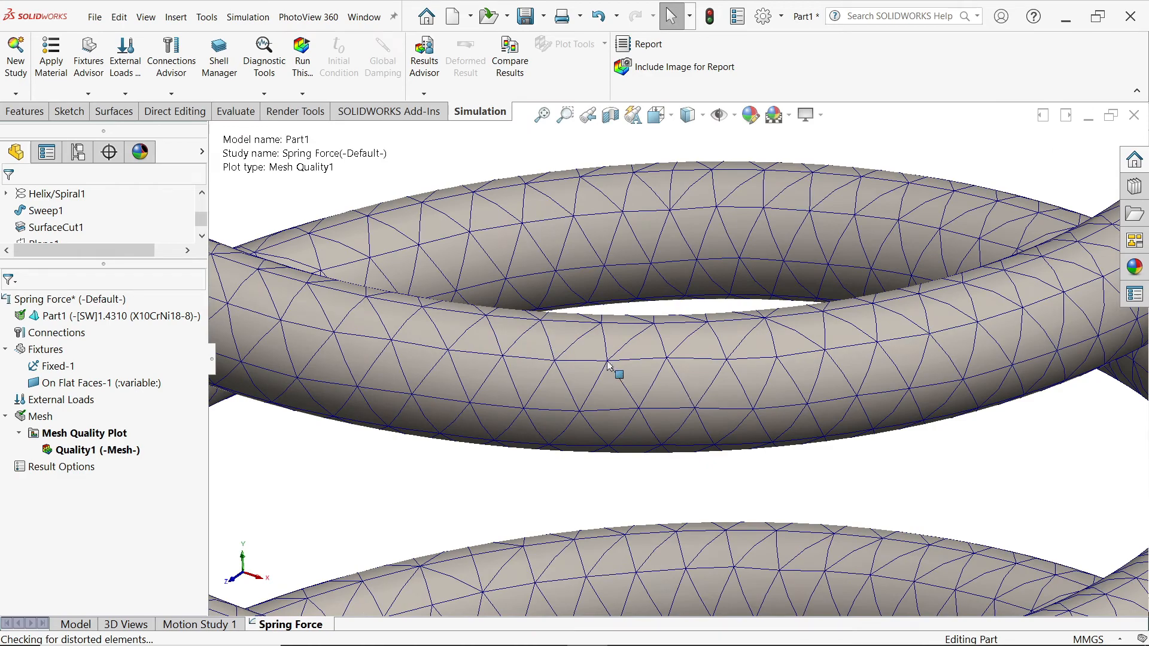
pyautogui.press('f')
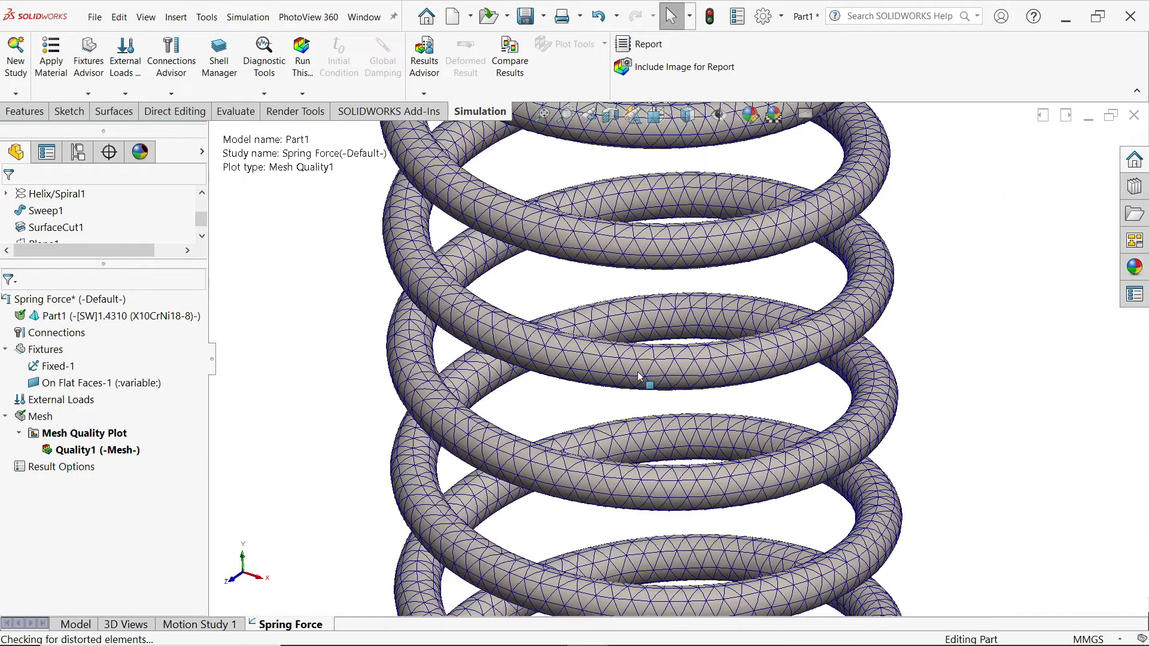
pyautogui.moveTo(669, 347); pyautogui.dragTo(704, 300, button='middle')
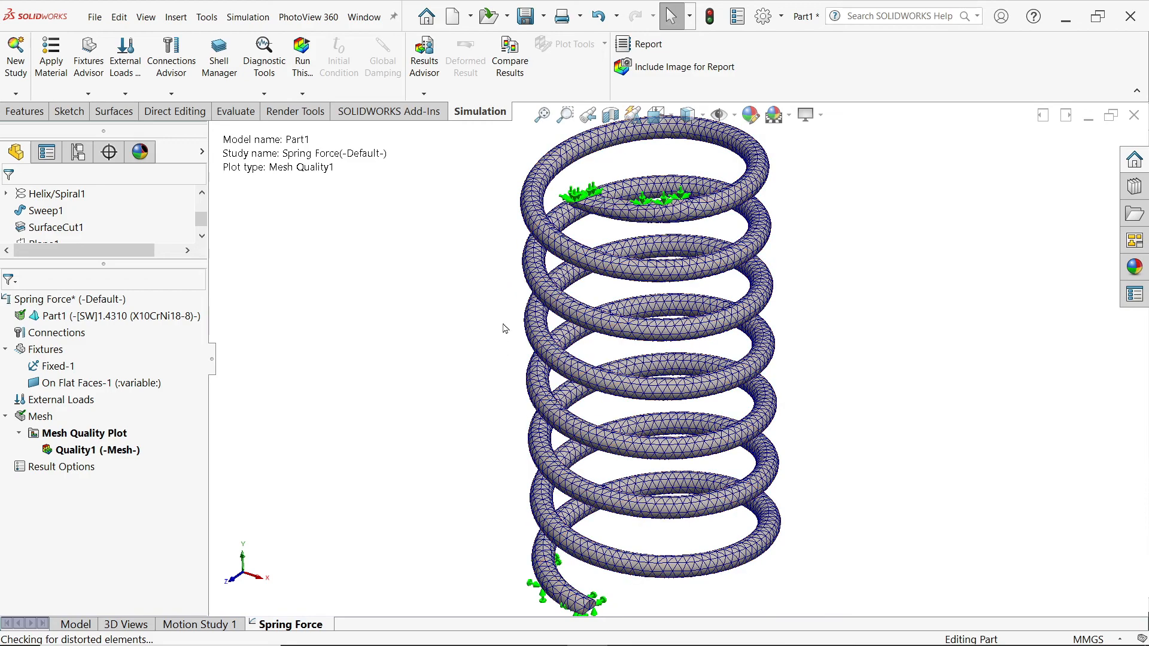
pyautogui.click(302, 57)
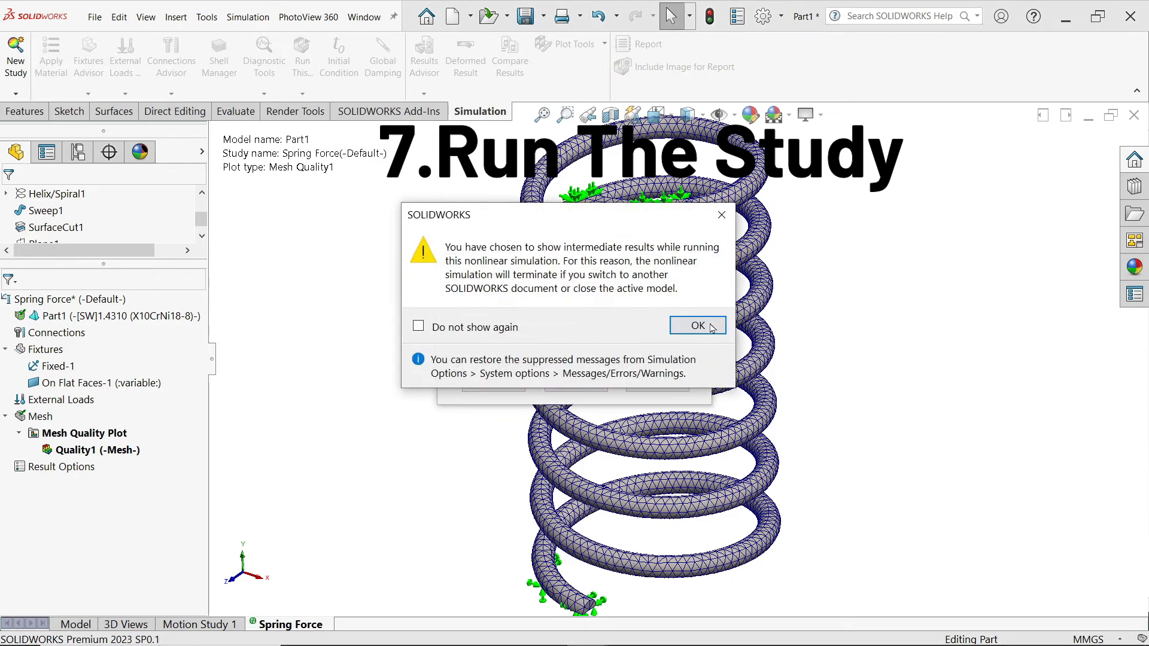
pyautogui.click(698, 325)
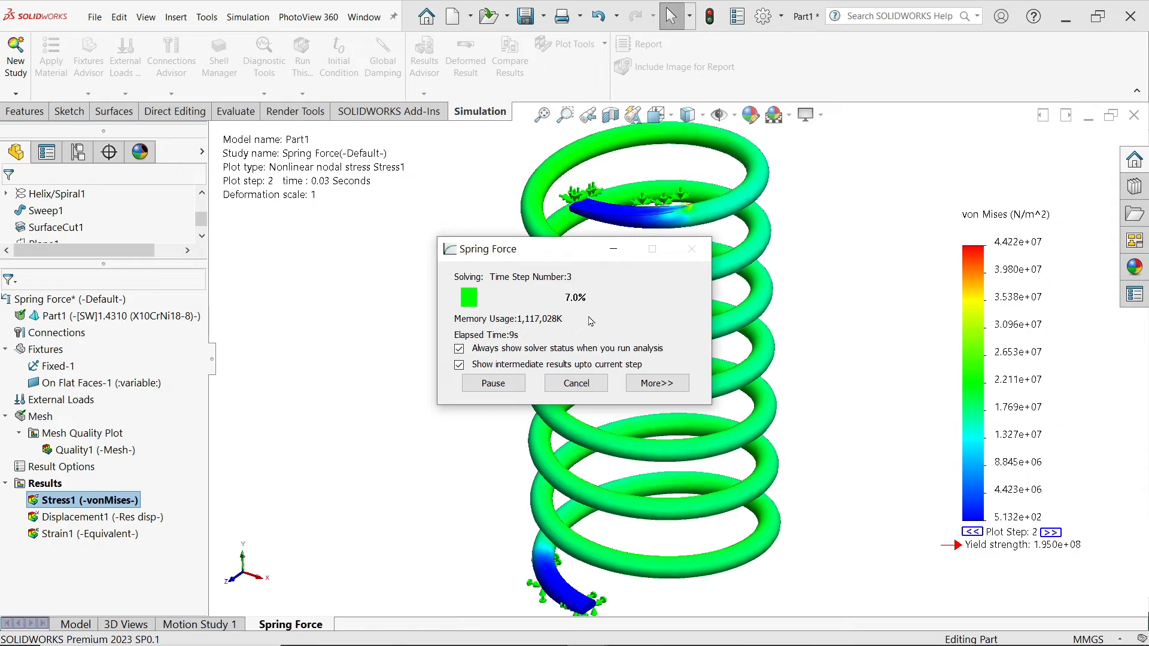
pyautogui.moveTo(564, 256); pyautogui.dragTo(356, 270)
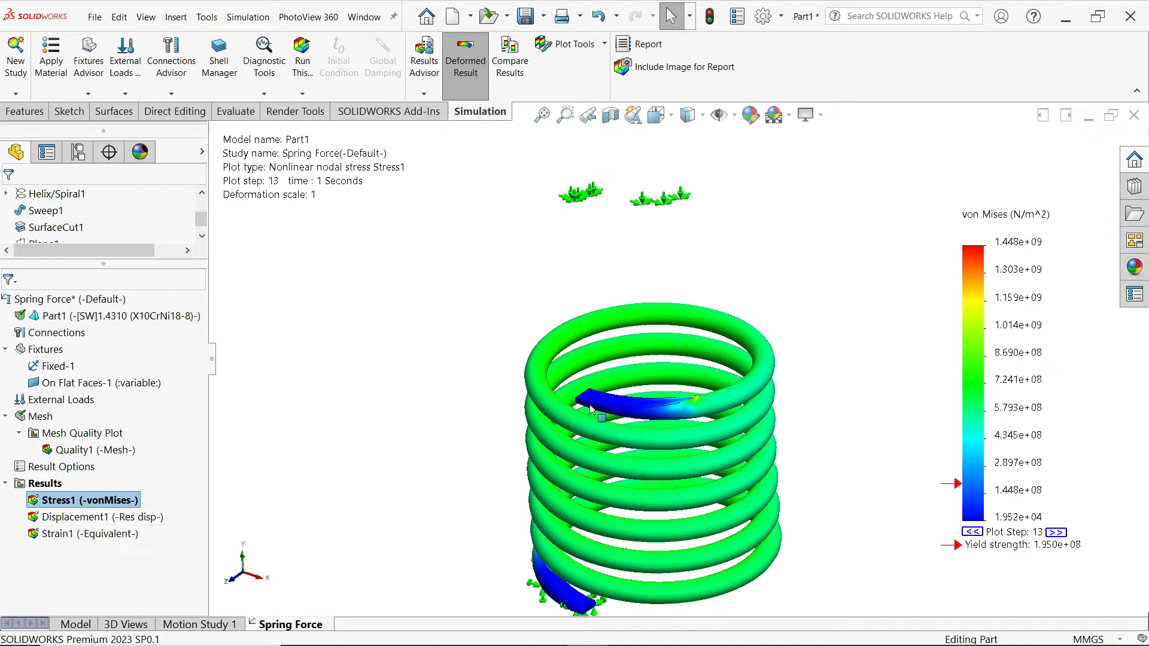
# Step: Show the resultant displacement plot and turn on its minimum and maximum annotations, placing them clear of the spring
pyautogui.rightClick(94, 524)
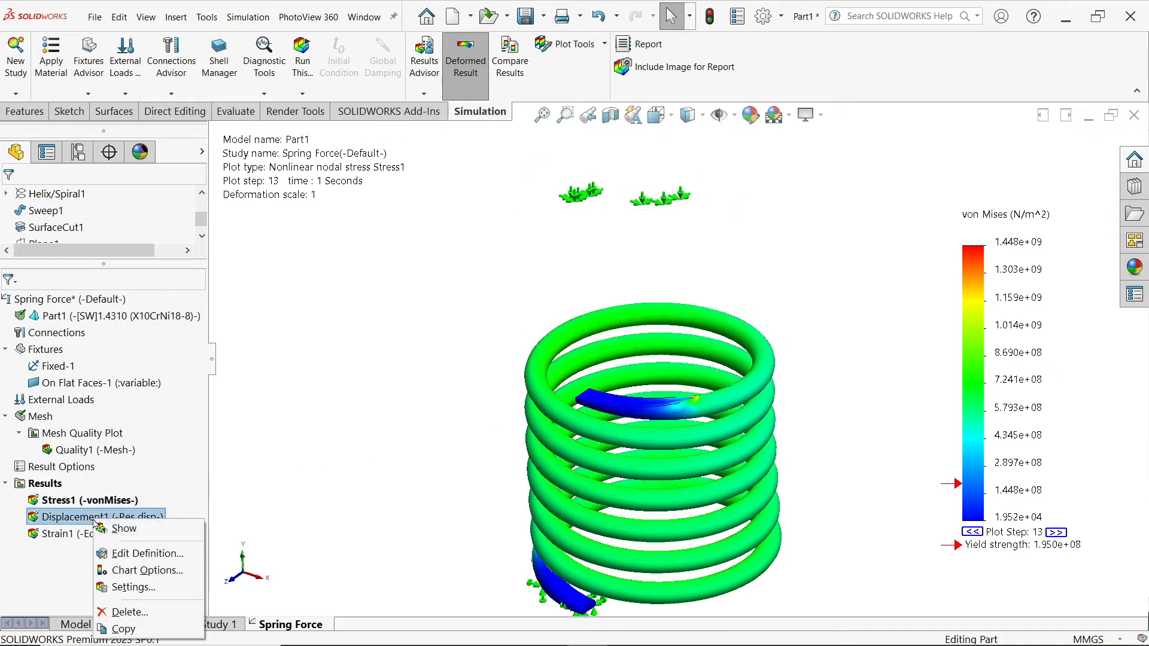
pyautogui.click(123, 527)
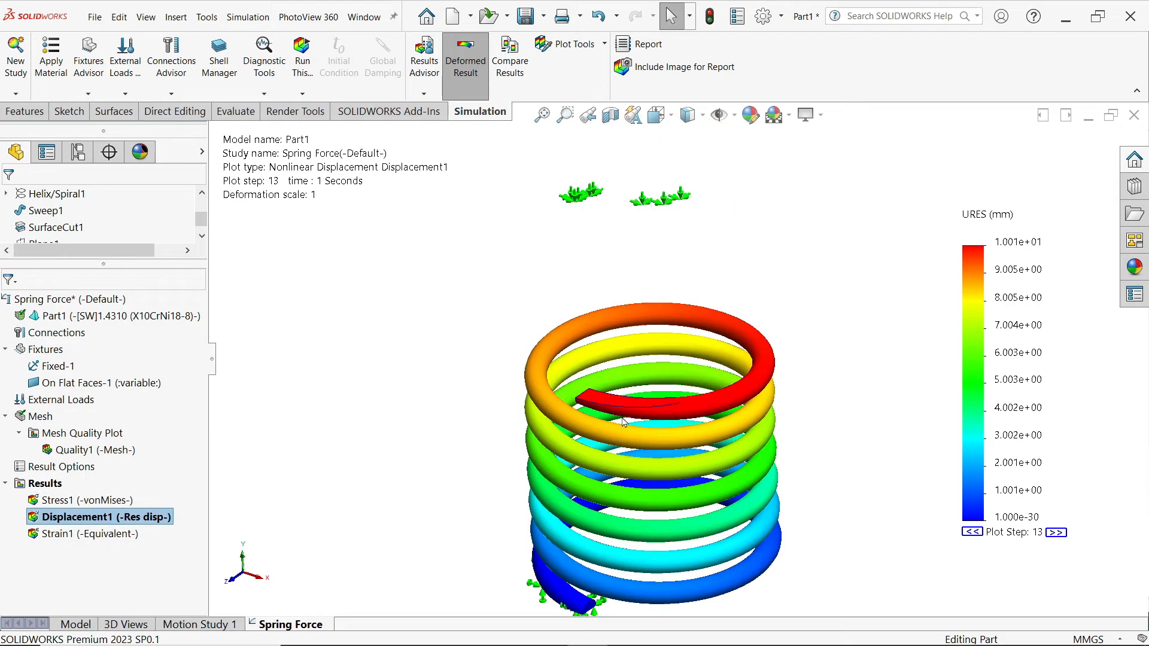
pyautogui.rightClick(118, 526)
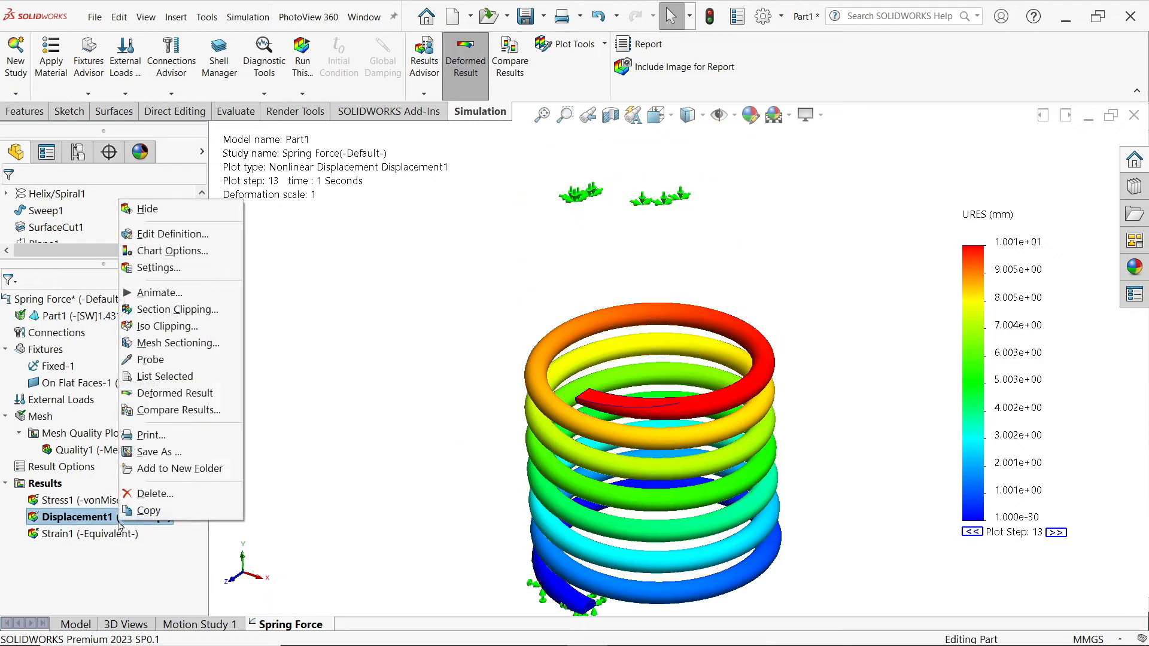
pyautogui.click(172, 251)
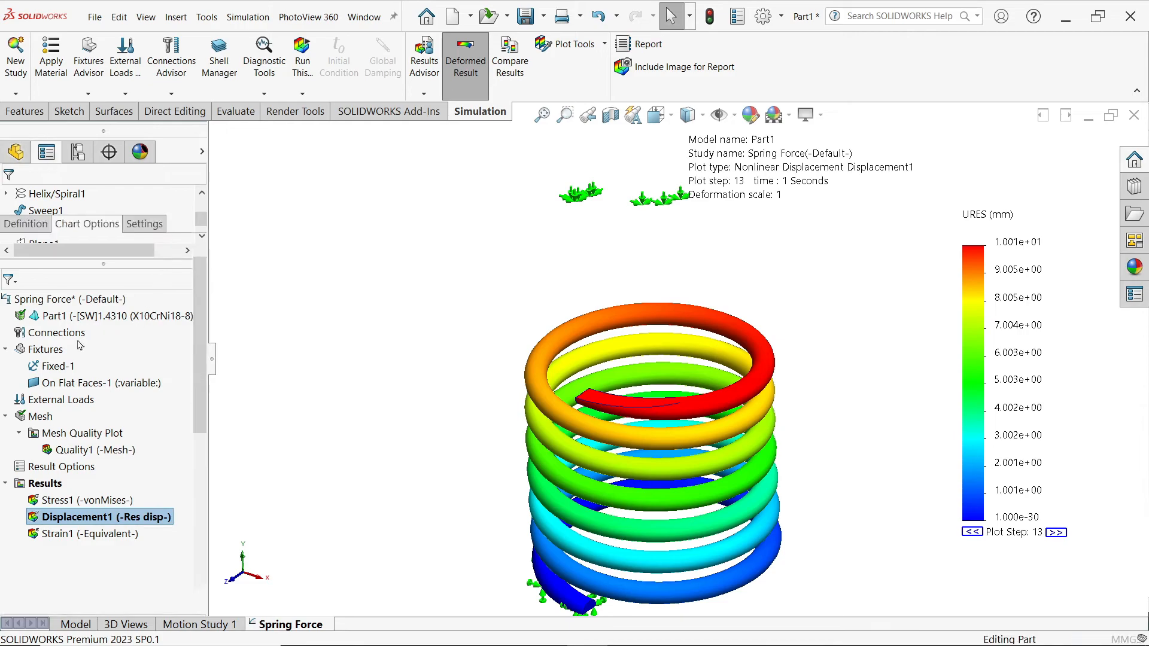
pyautogui.click(59, 290)
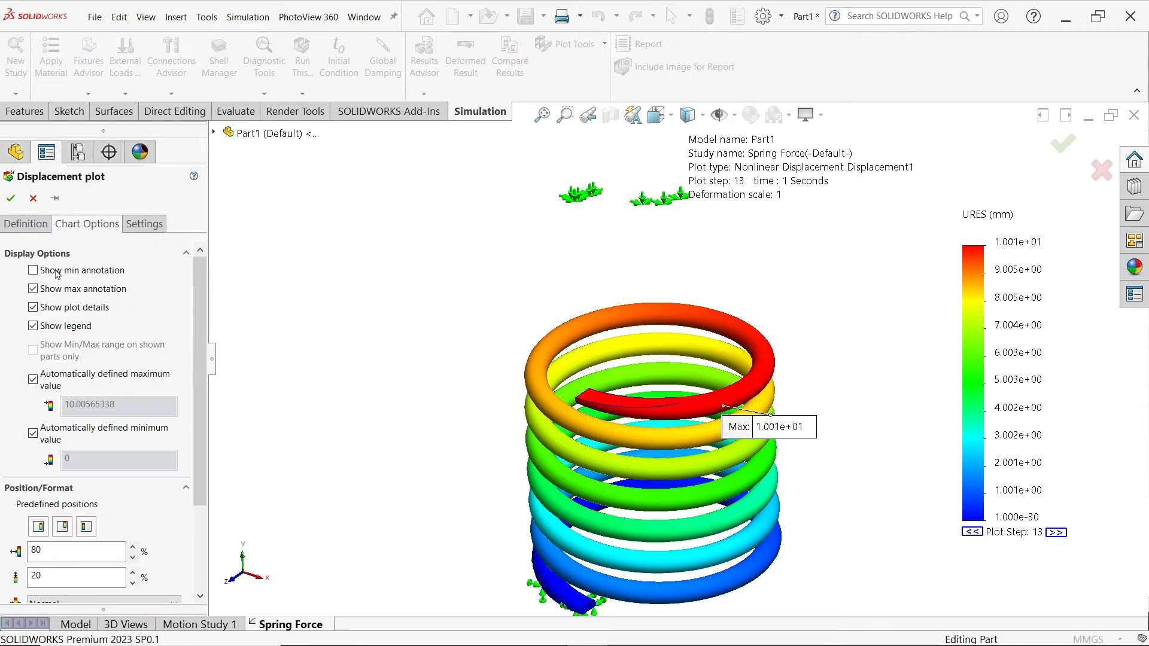
pyautogui.click(57, 272)
pyautogui.moveTo(780, 440); pyautogui.dragTo(881, 307)
pyautogui.moveTo(587, 581)
pyautogui.mouseDown()
pyautogui.moveTo(509, 570)
pyautogui.moveTo(405, 531)
pyautogui.mouseUp()
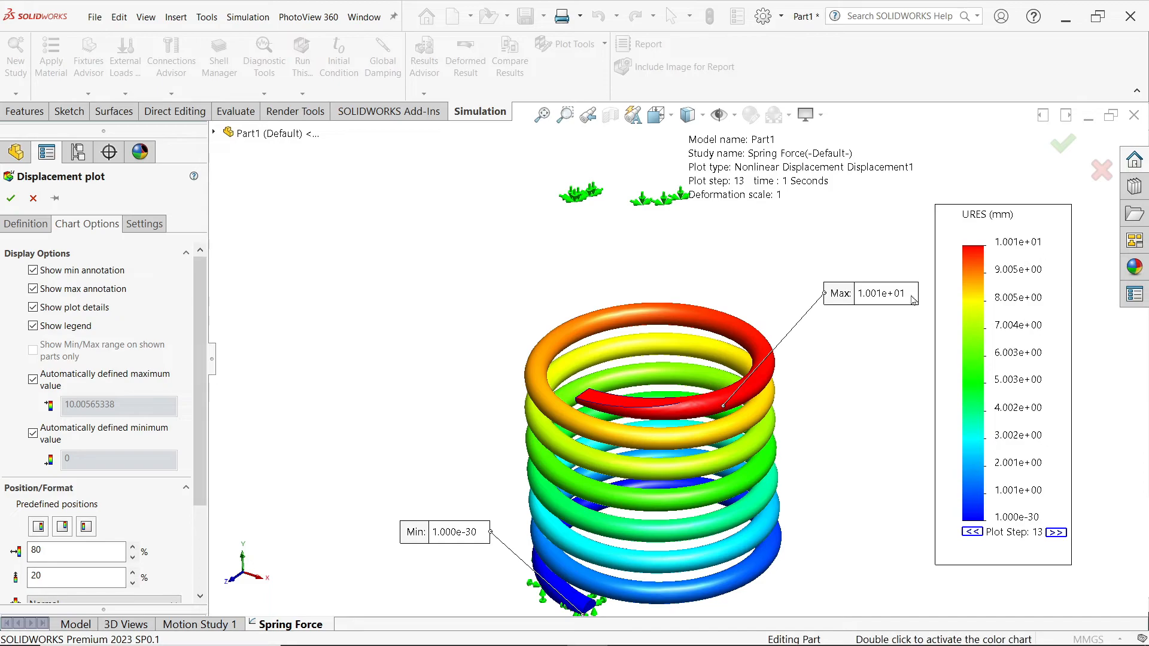
# Step: Set the displacement plot's number format to floating and apply the chart options
pyautogui.scroll(-3, 192, 533)
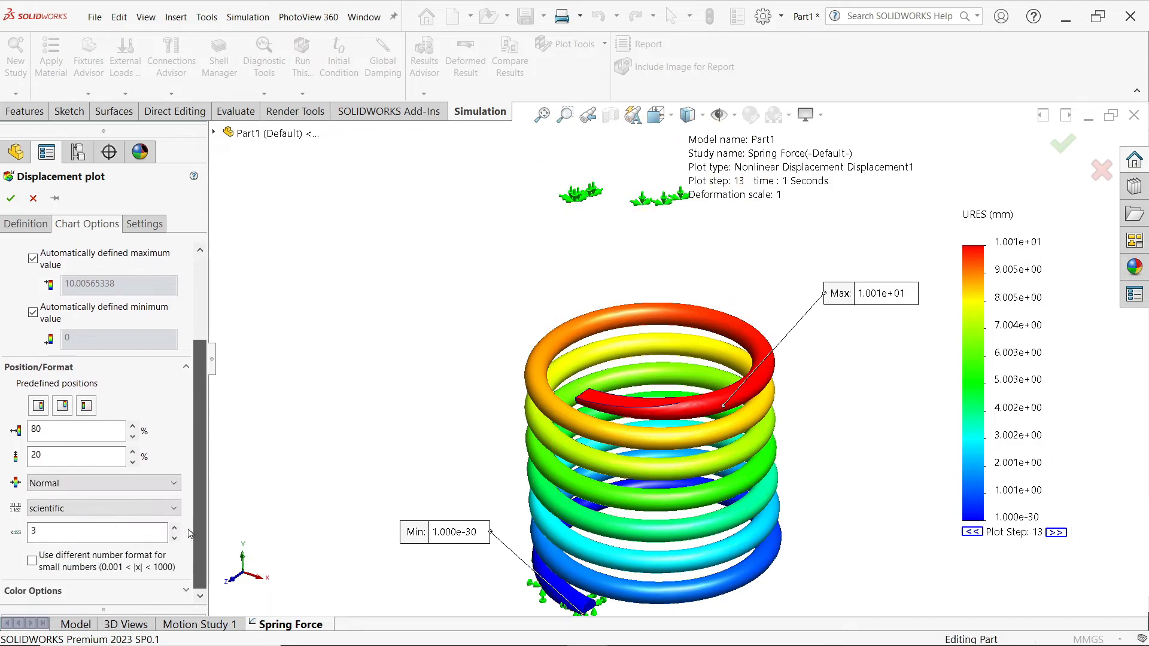
pyautogui.click(66, 508)
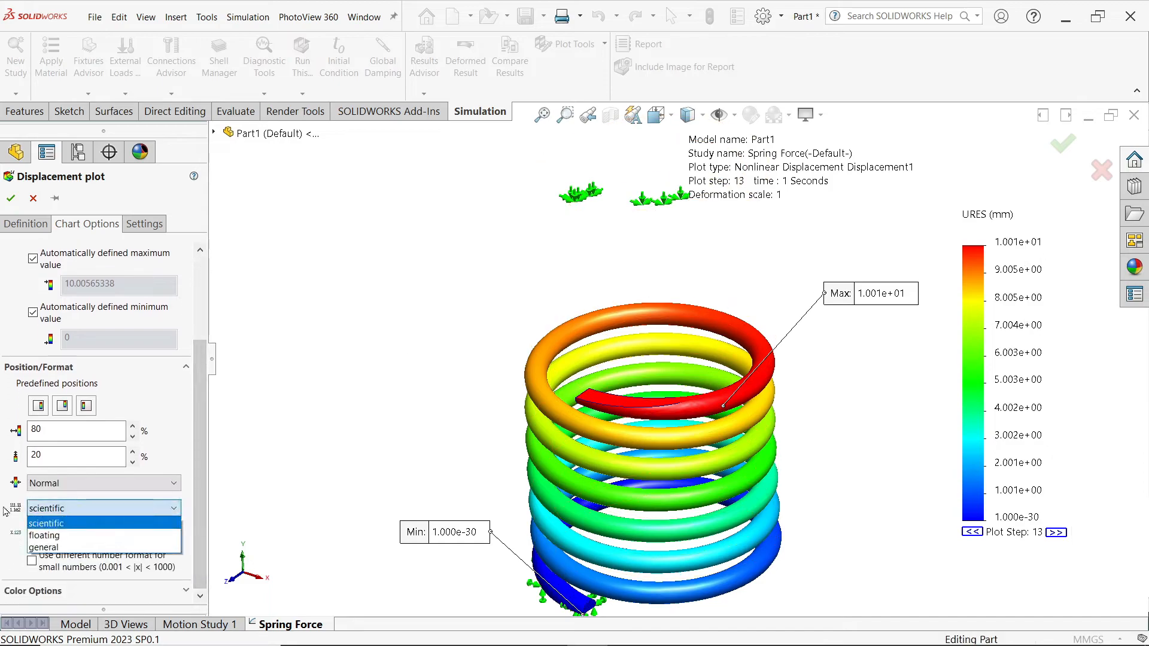
pyautogui.click(50, 535)
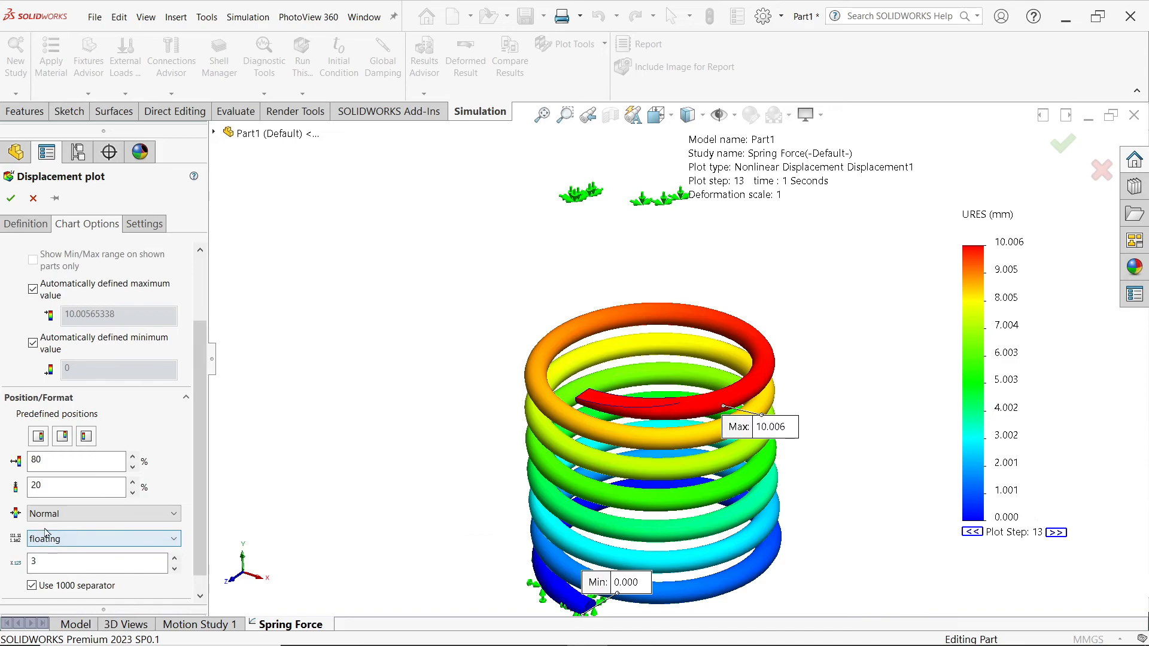
pyautogui.click(11, 199)
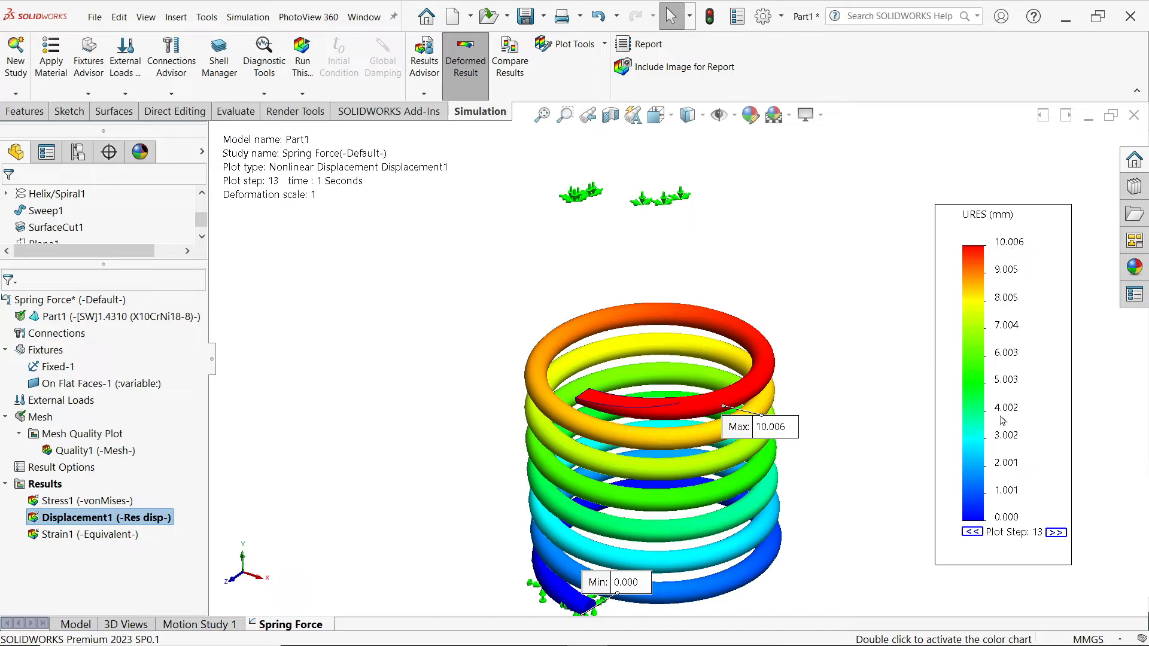
# Step: Animate the displacement plot as a back-and-forth loop at speed 99, and close the animation after watching it
pyautogui.rightClick(86, 521)
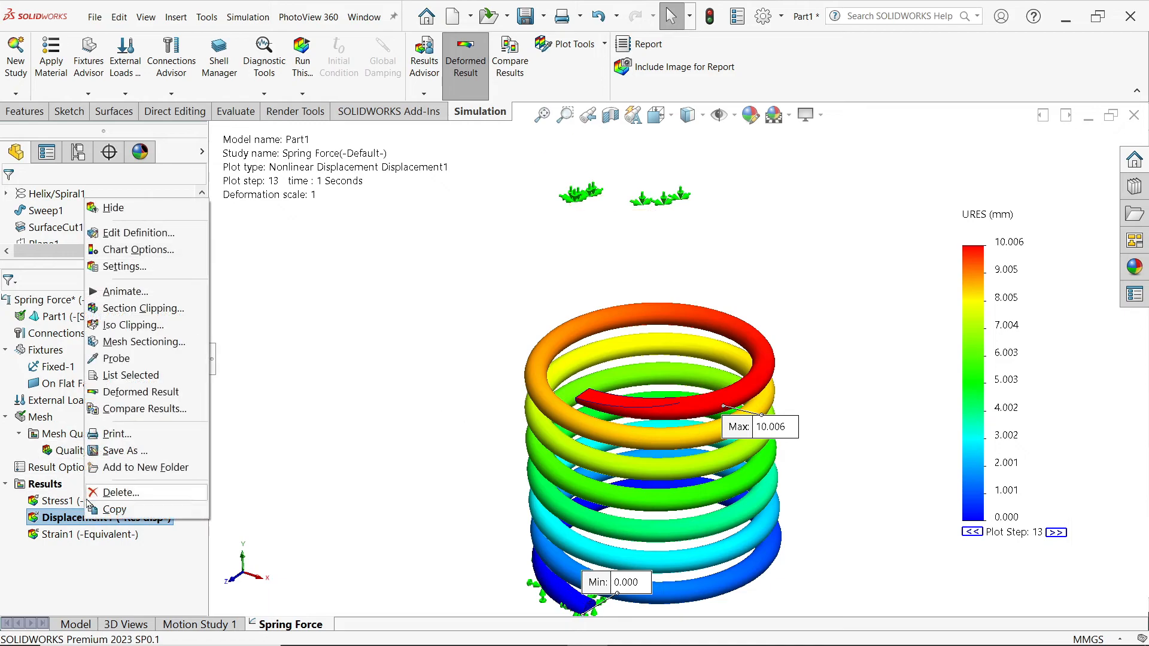
pyautogui.click(126, 292)
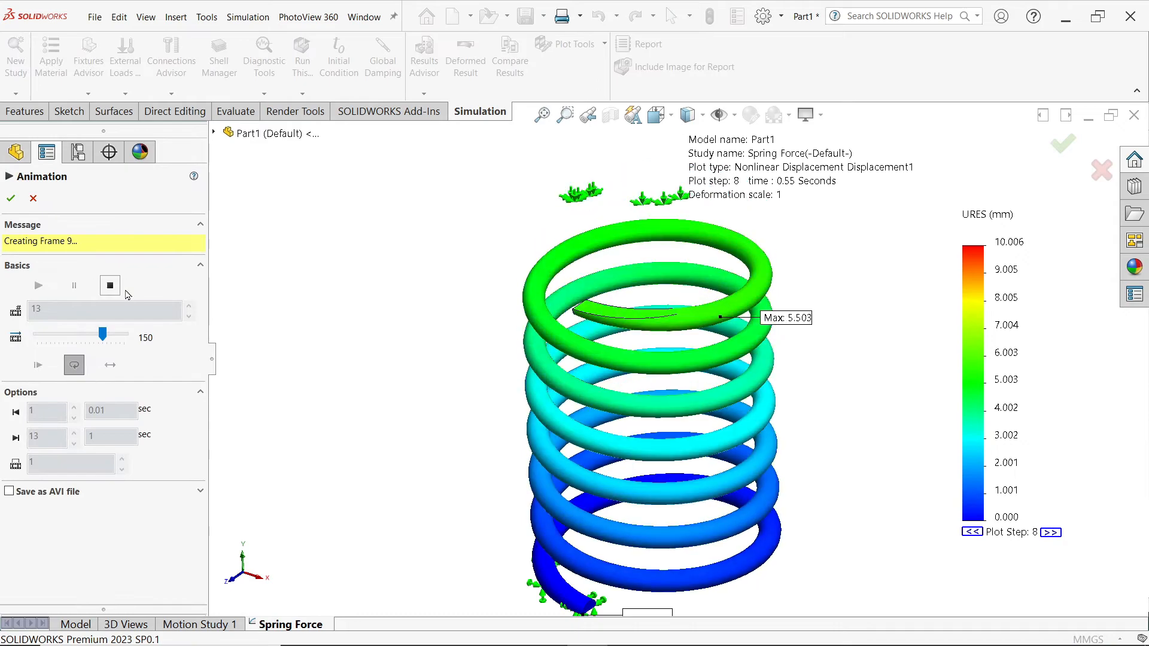
pyautogui.click(111, 299)
pyautogui.moveTo(103, 294); pyautogui.dragTo(80, 299)
pyautogui.click(110, 325)
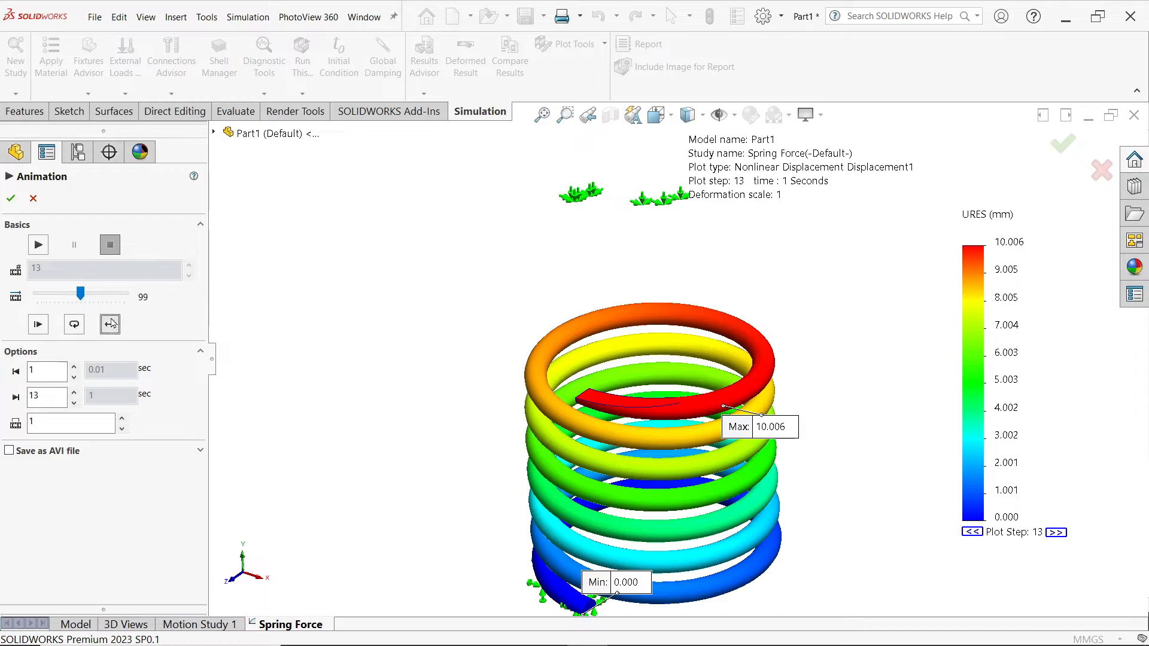
pyautogui.click(38, 245)
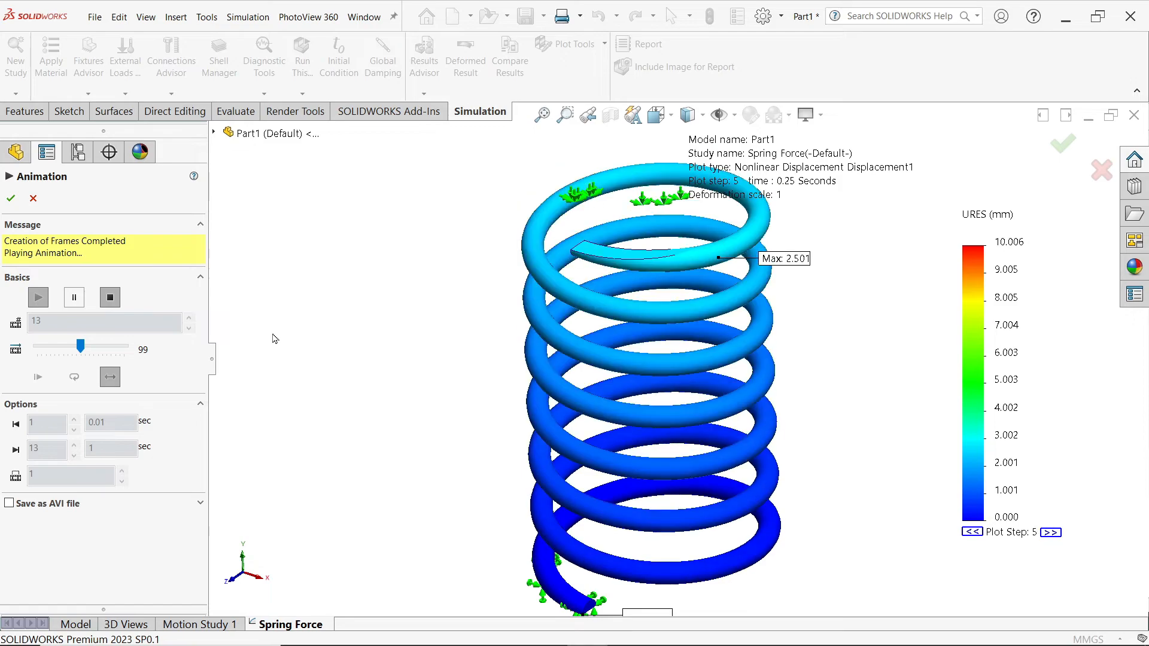
pyautogui.click(33, 198)
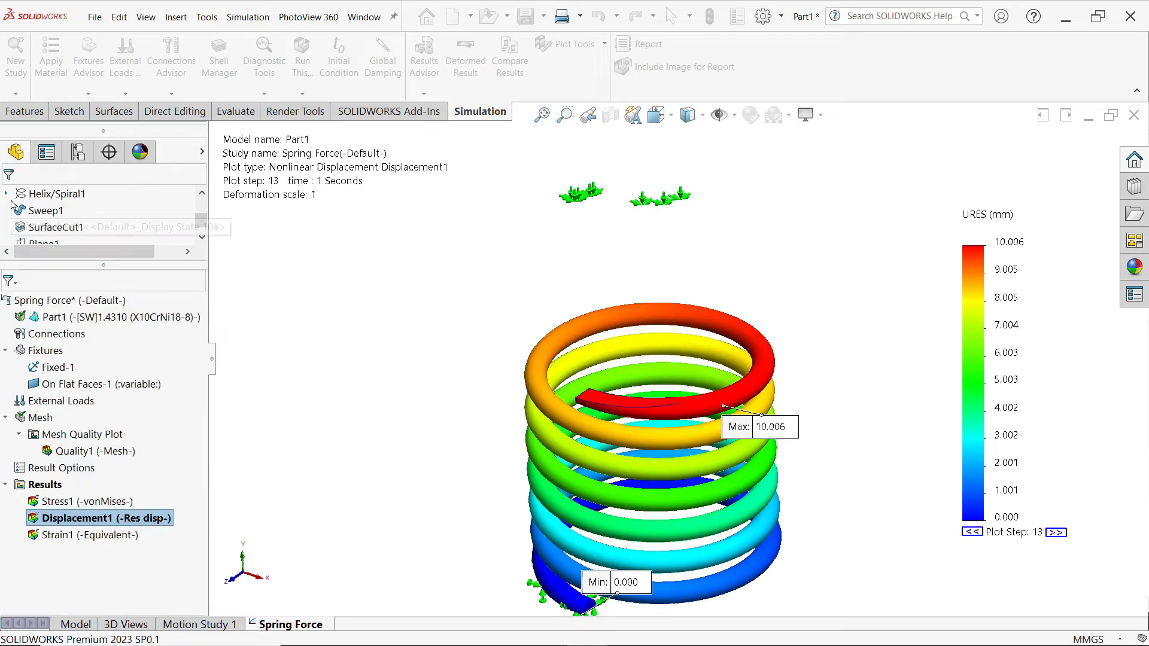
# Step: Show the von Mises stress plot, play its animation, and close the animation after watching it
pyautogui.rightClick(64, 502)
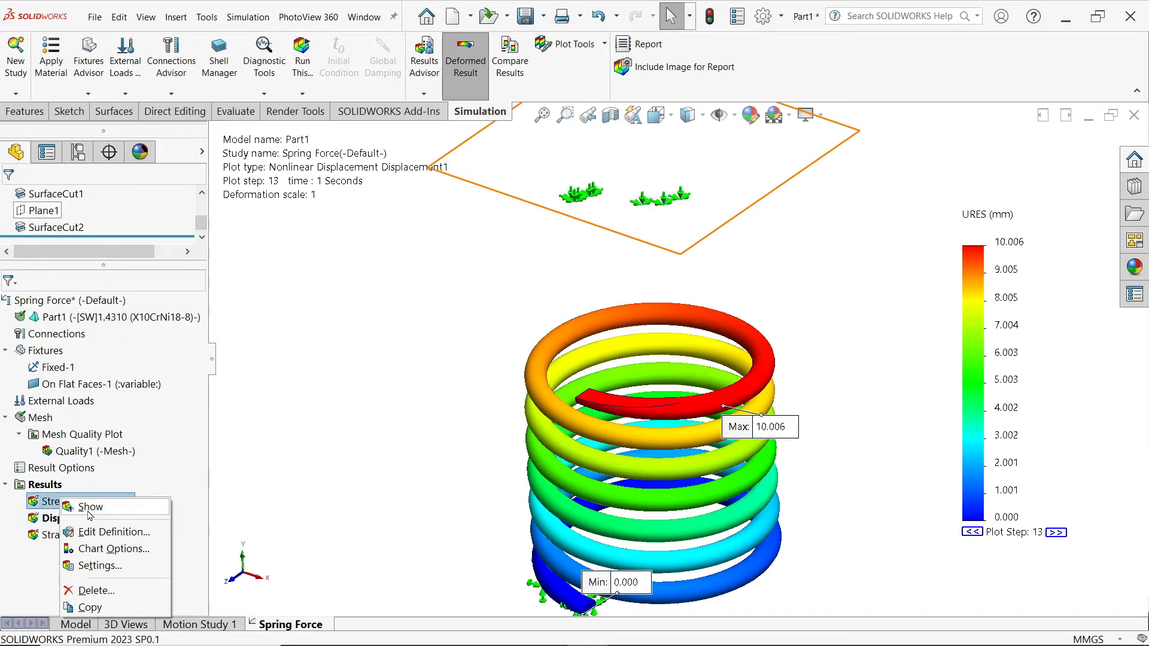
pyautogui.click(90, 507)
pyautogui.rightClick(88, 501)
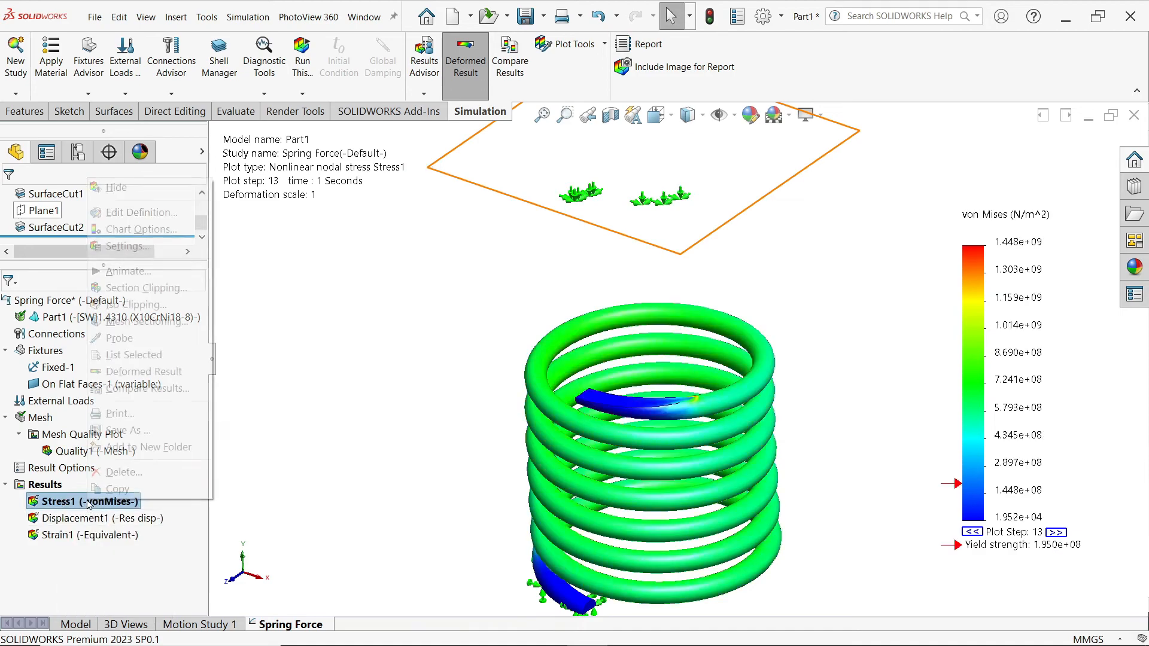
pyautogui.click(128, 271)
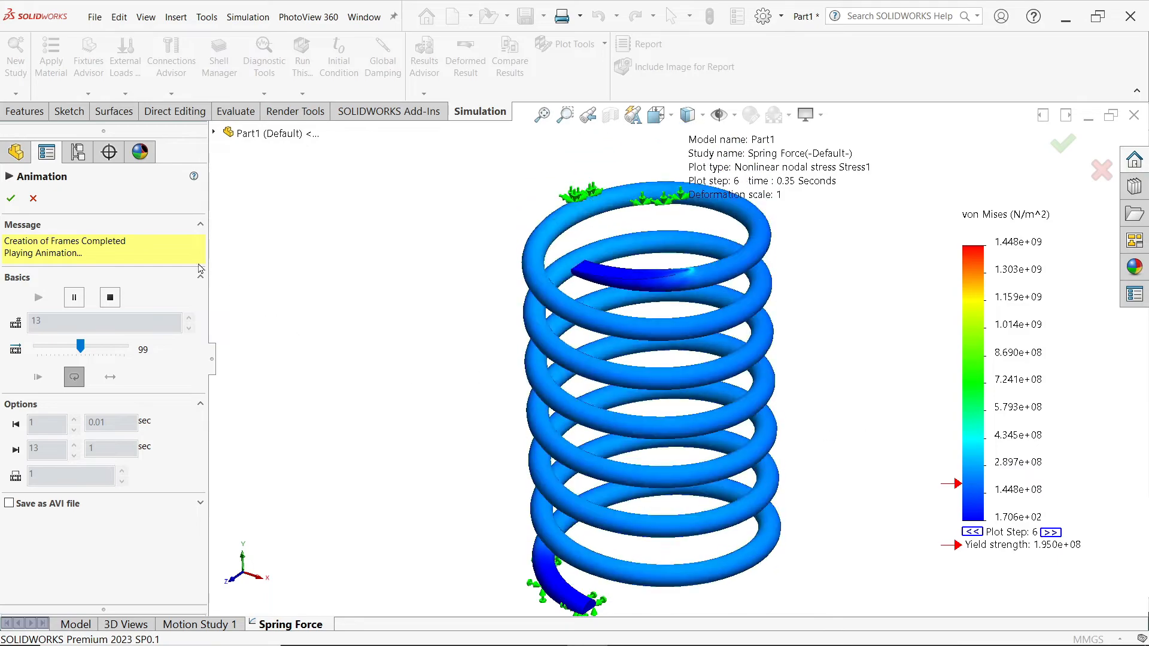
pyautogui.click(33, 199)
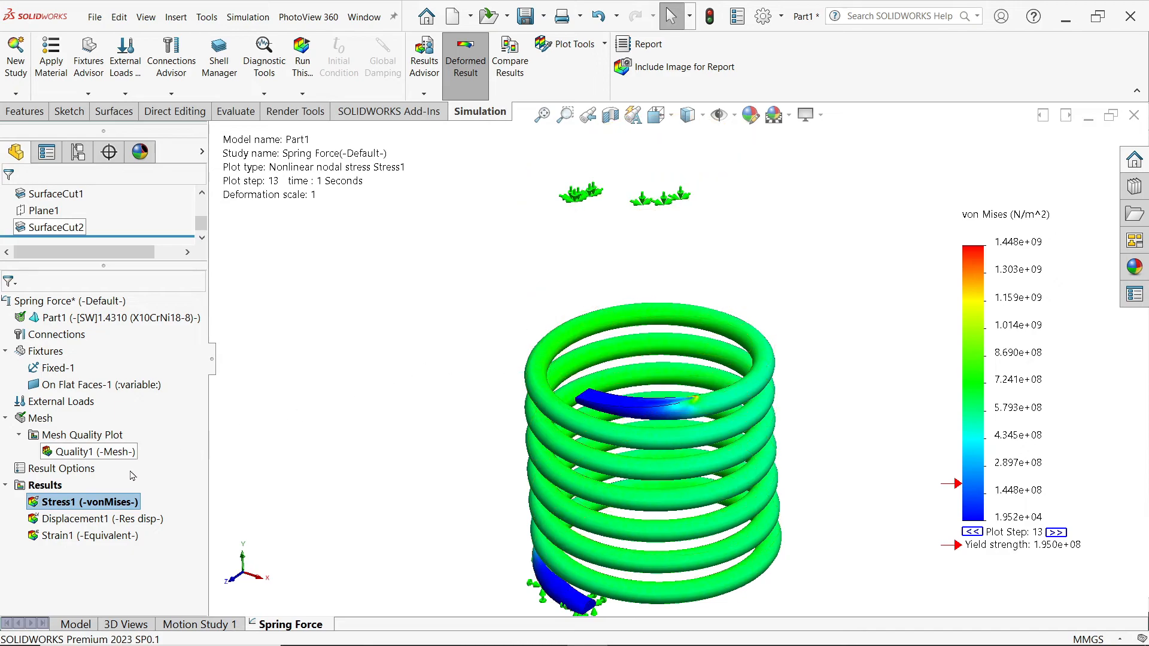
# Step: Open the reaction force listing for the results and select the flat bottom face of the spring
pyautogui.rightClick(43, 488)
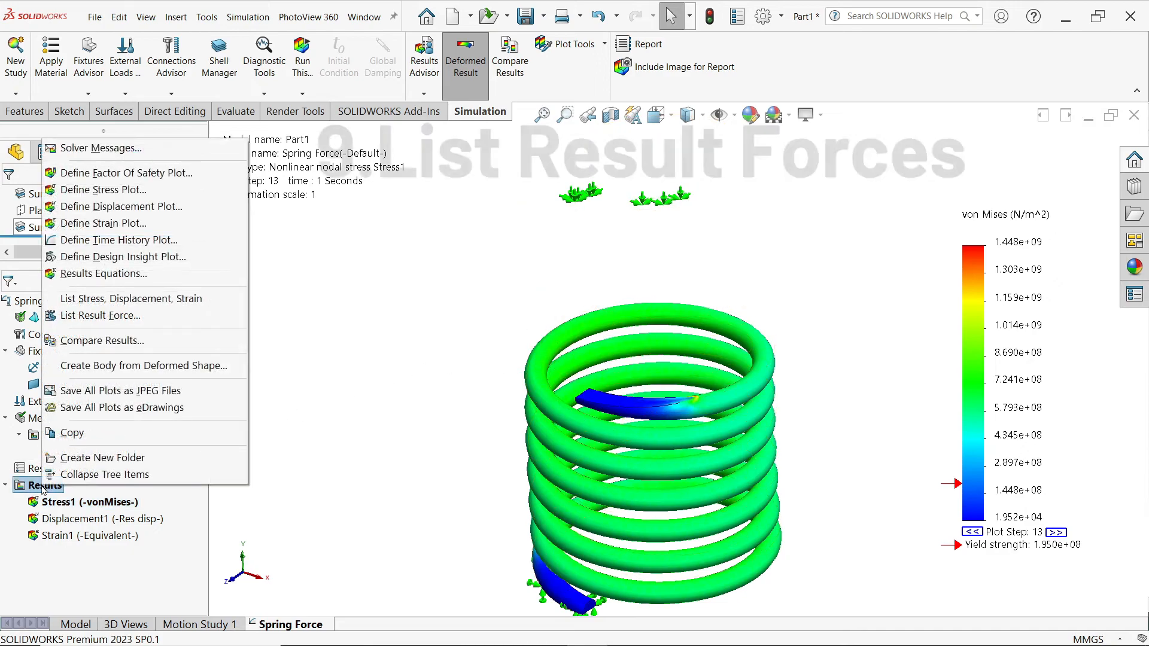
pyautogui.click(98, 316)
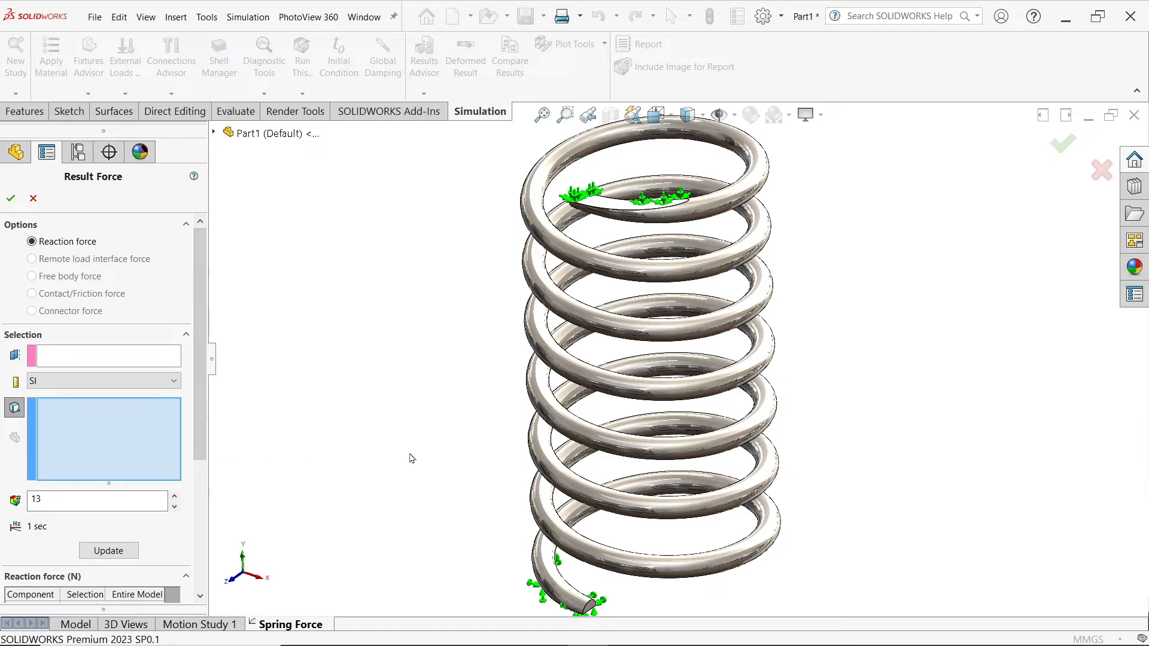
pyautogui.scroll(1, 412, 458)
pyautogui.scroll(-1, 623, 556)
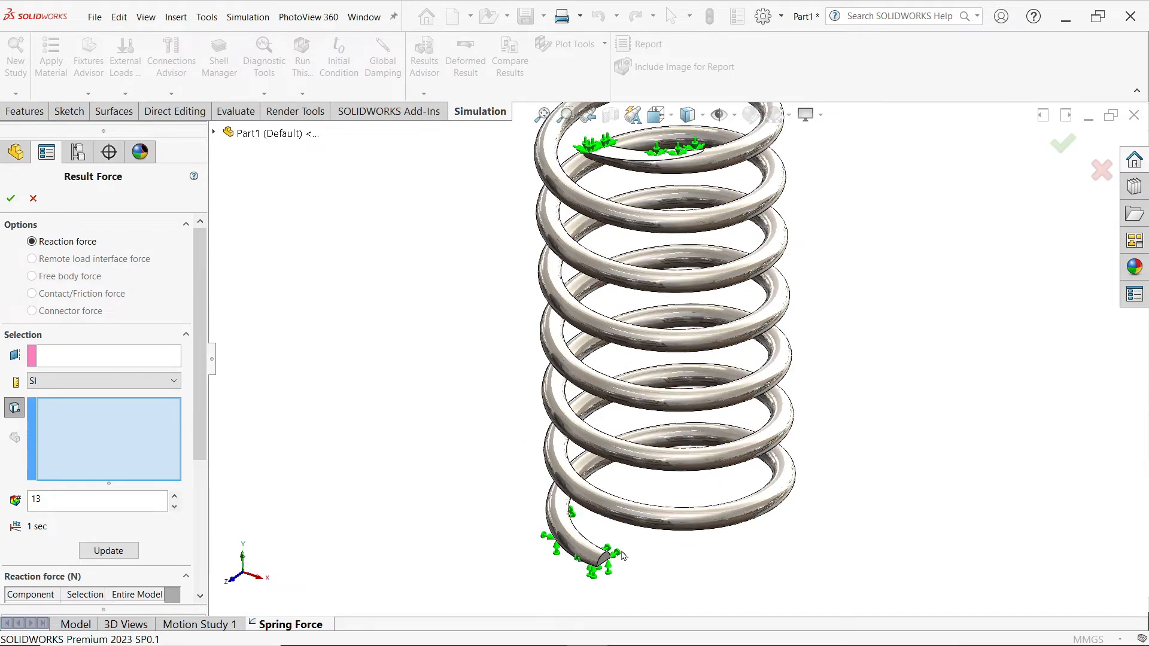
pyautogui.moveTo(665, 566); pyautogui.dragTo(569, 548, button='middle')
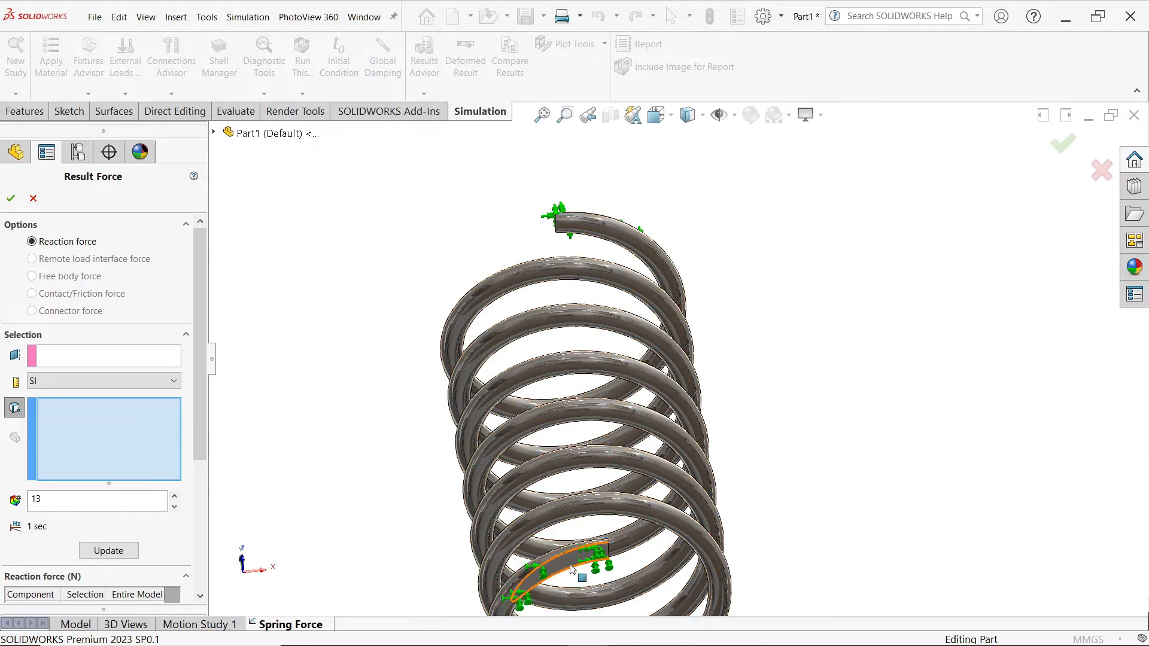
pyautogui.click(570, 568)
# Step: Calculate the reaction force on the selected bottom face at plot step 13, in SI units
pyautogui.moveTo(731, 192); pyautogui.dragTo(746, 418, button='middle')
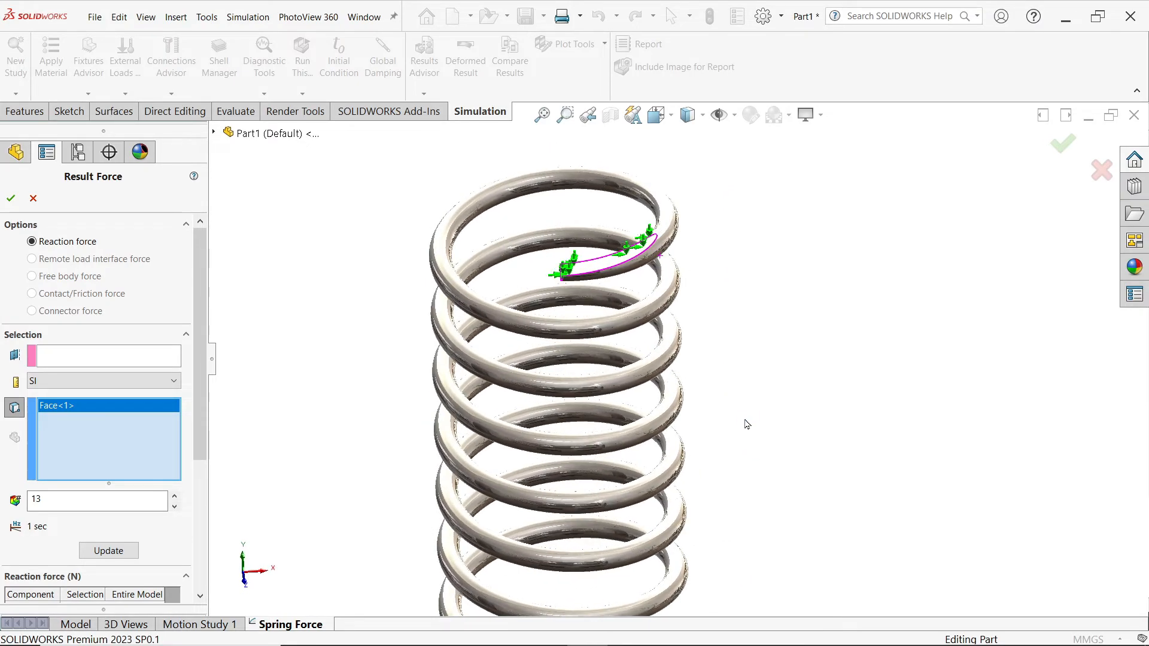
pyautogui.scroll(2, 741, 418)
pyautogui.moveTo(608, 480); pyautogui.dragTo(735, 350, button='middle')
pyautogui.scroll(-1, 644, 396)
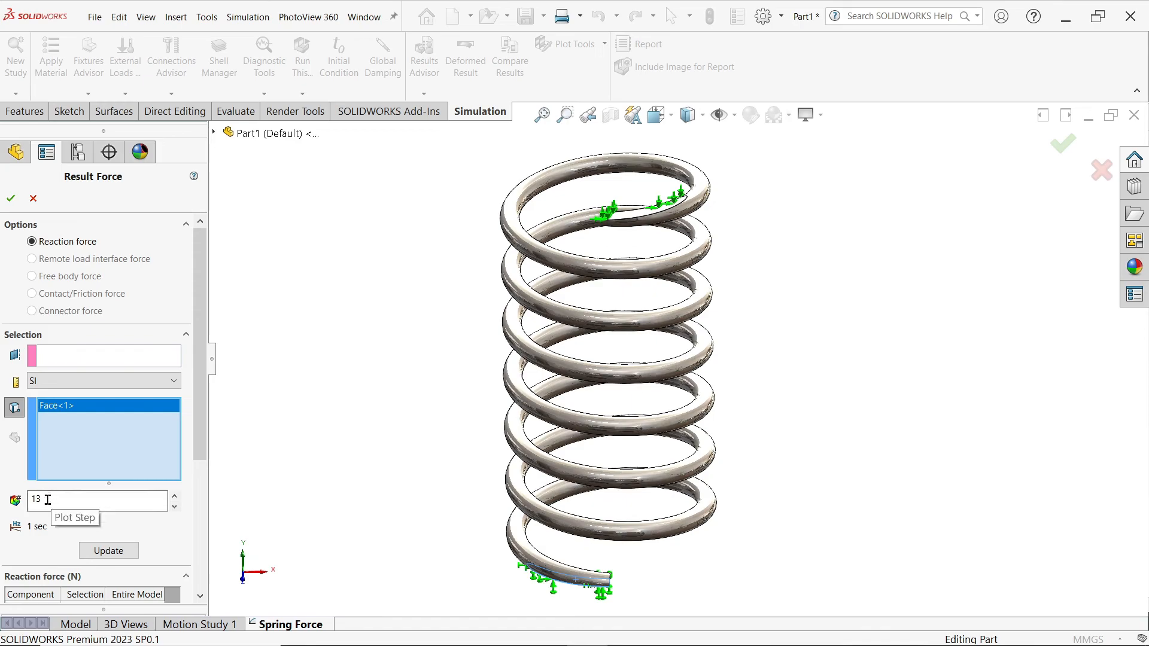
pyautogui.click(110, 552)
pyautogui.scroll(-2, 152, 483)
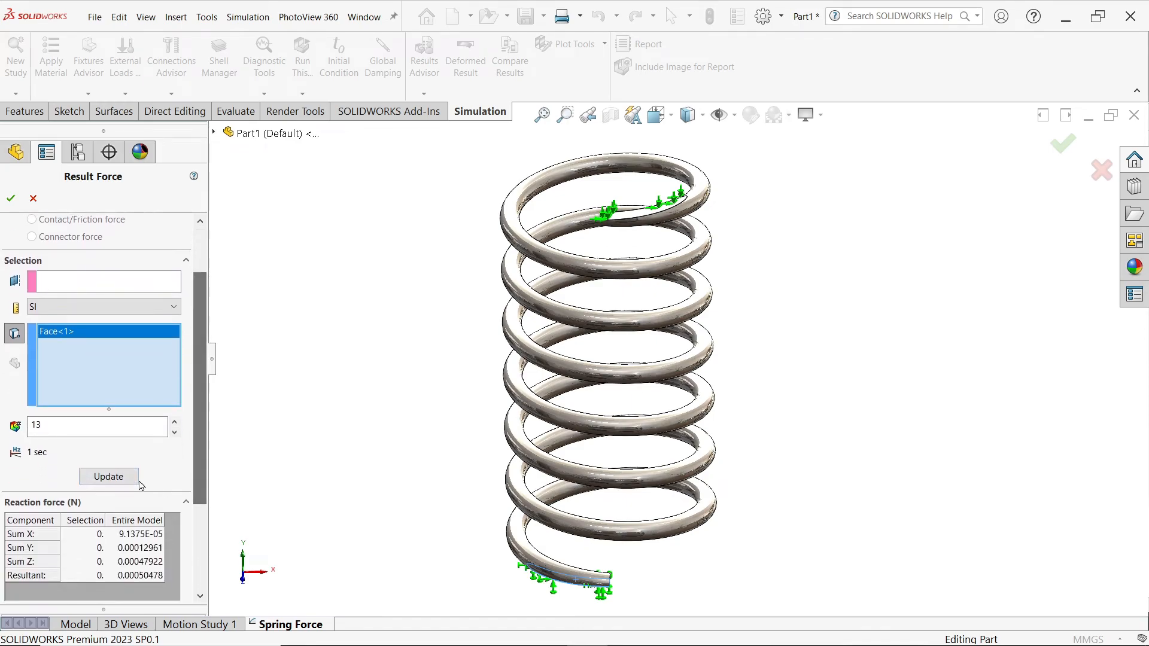
pyautogui.click(97, 479)
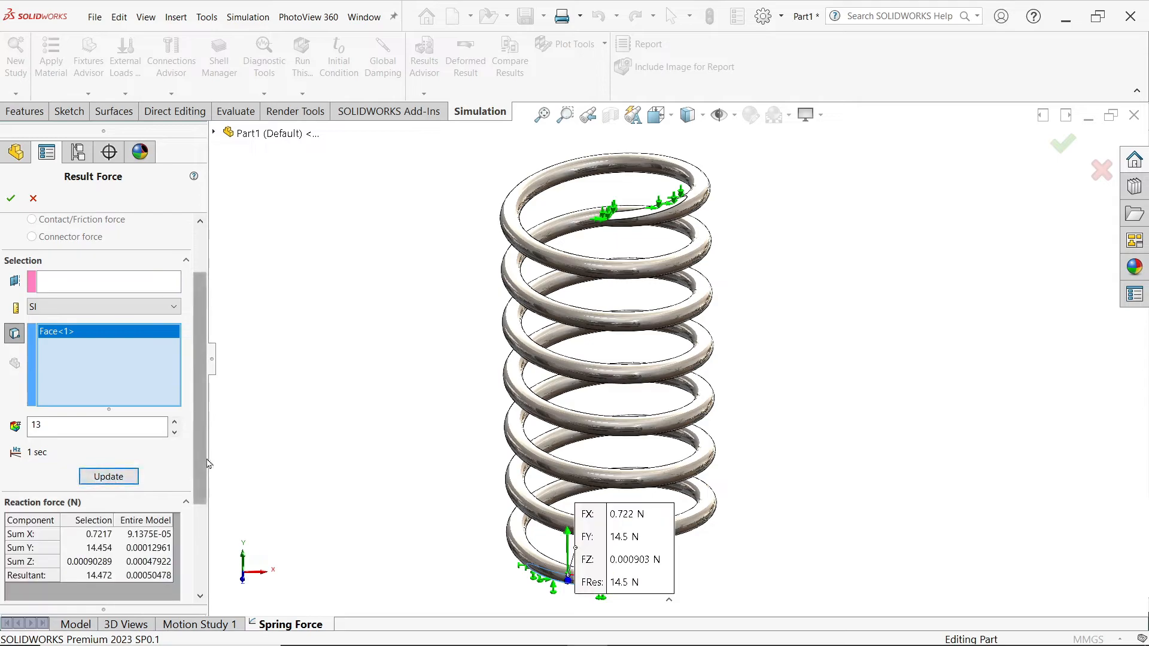
# Step: Open the reaction force response graph, enlarge it to full screen for review, and close both the graph and the force listing
pyautogui.scroll(-2, 200, 463)
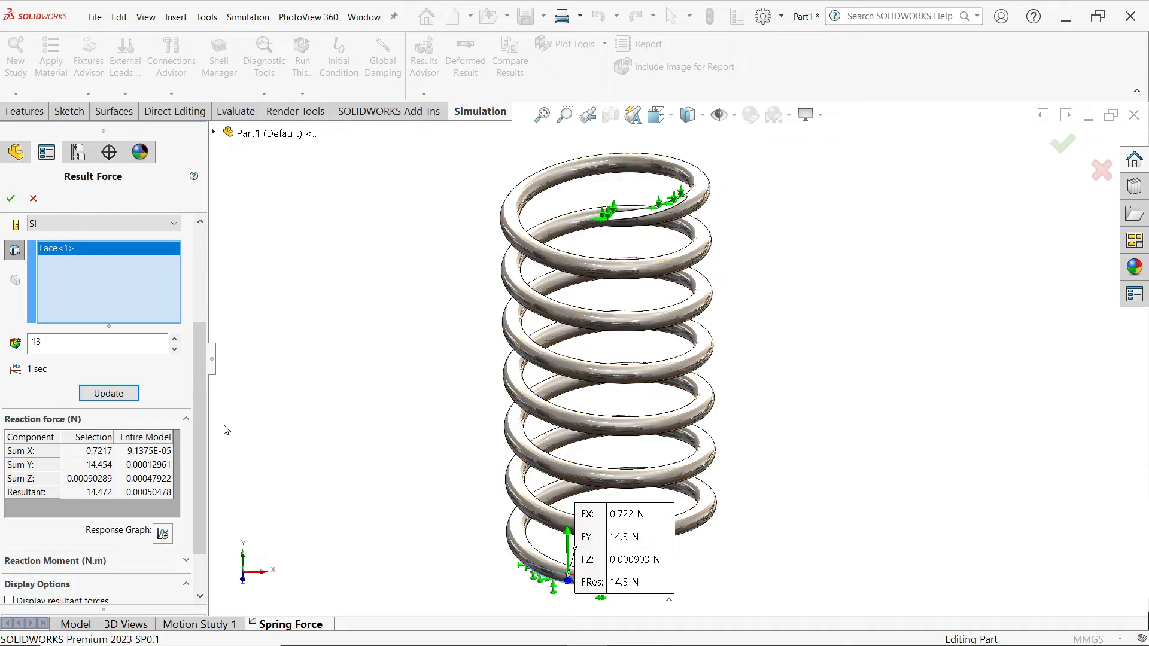
pyautogui.click(162, 534)
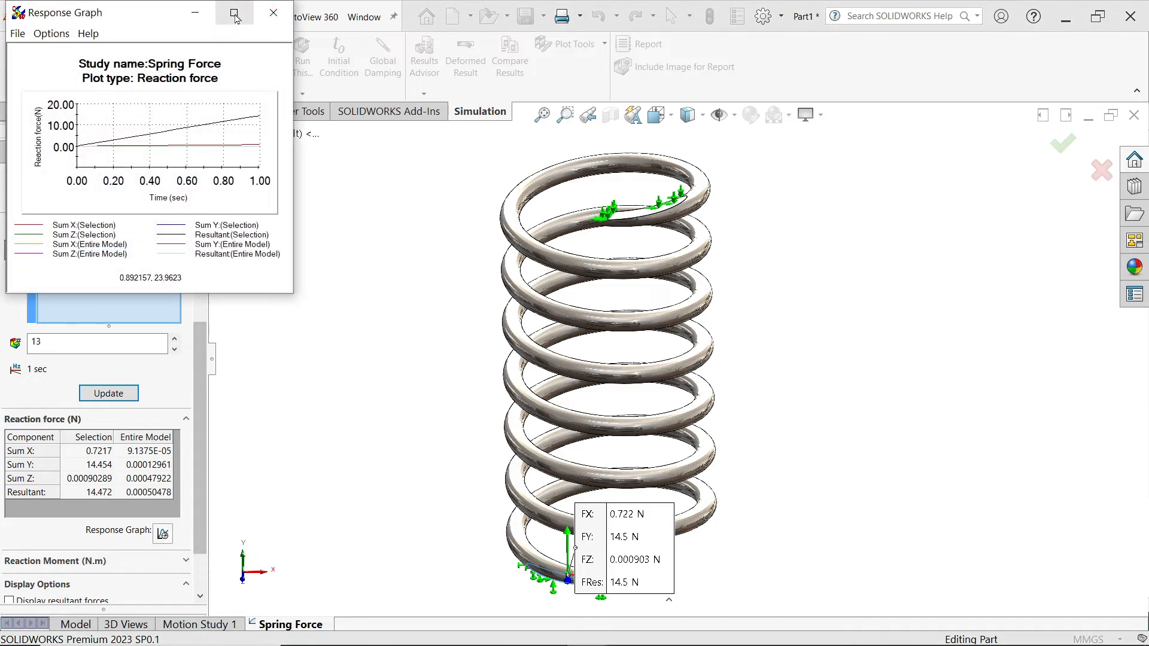
pyautogui.moveTo(285, 295); pyautogui.dragTo(460, 437)
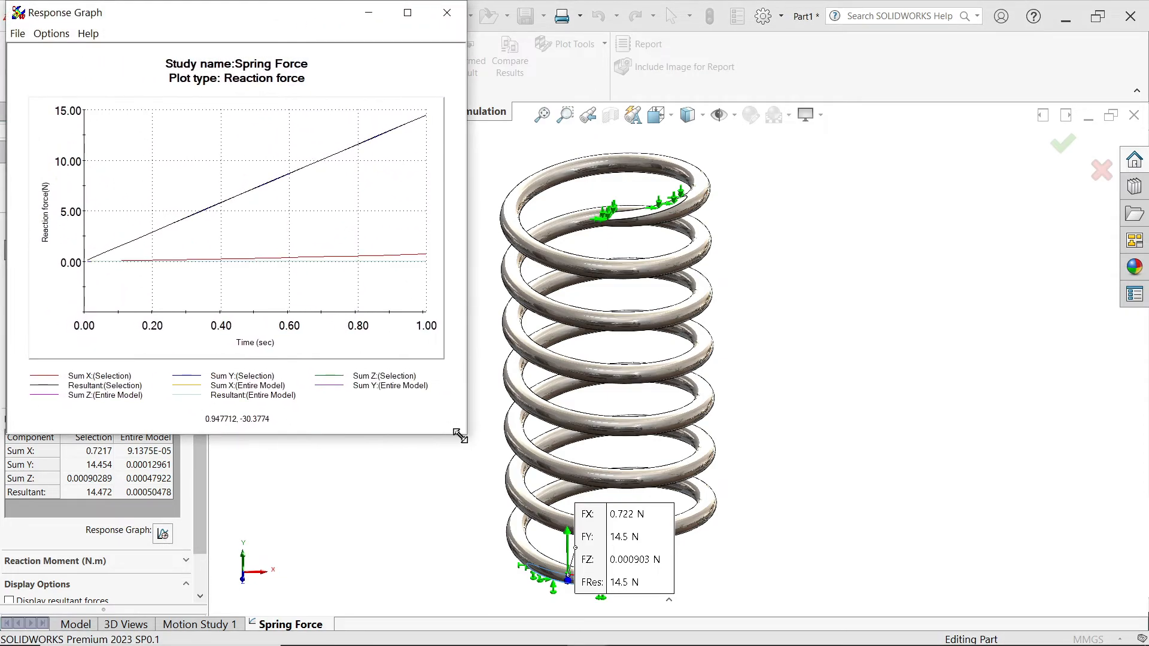
pyautogui.click(413, 15)
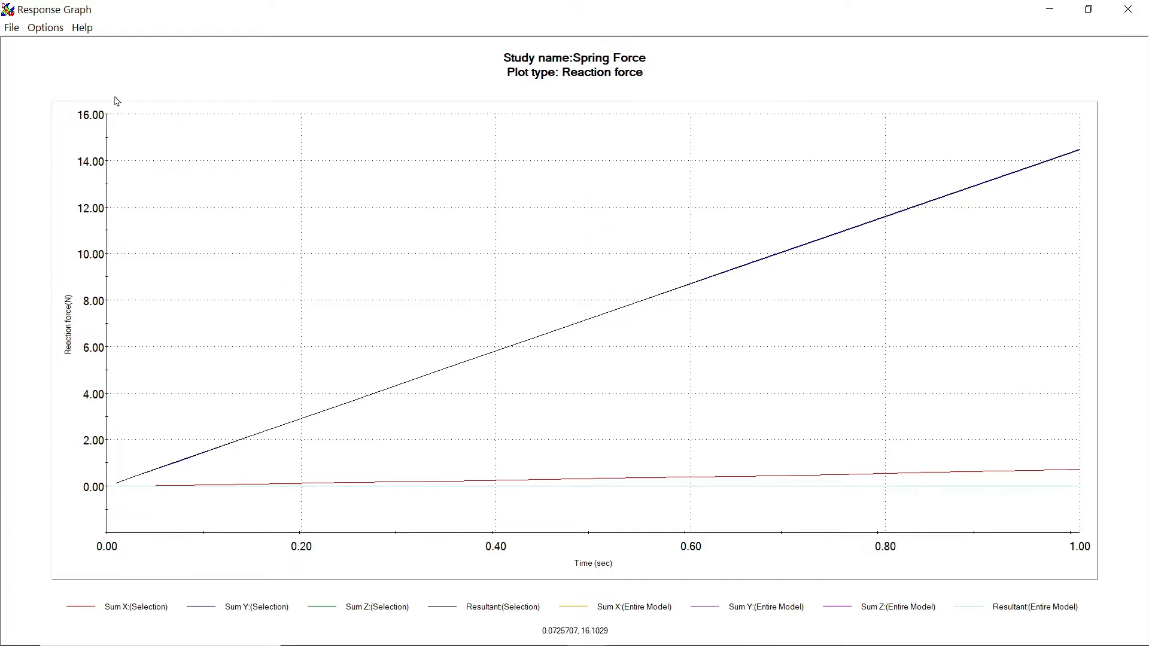
pyautogui.click(12, 28)
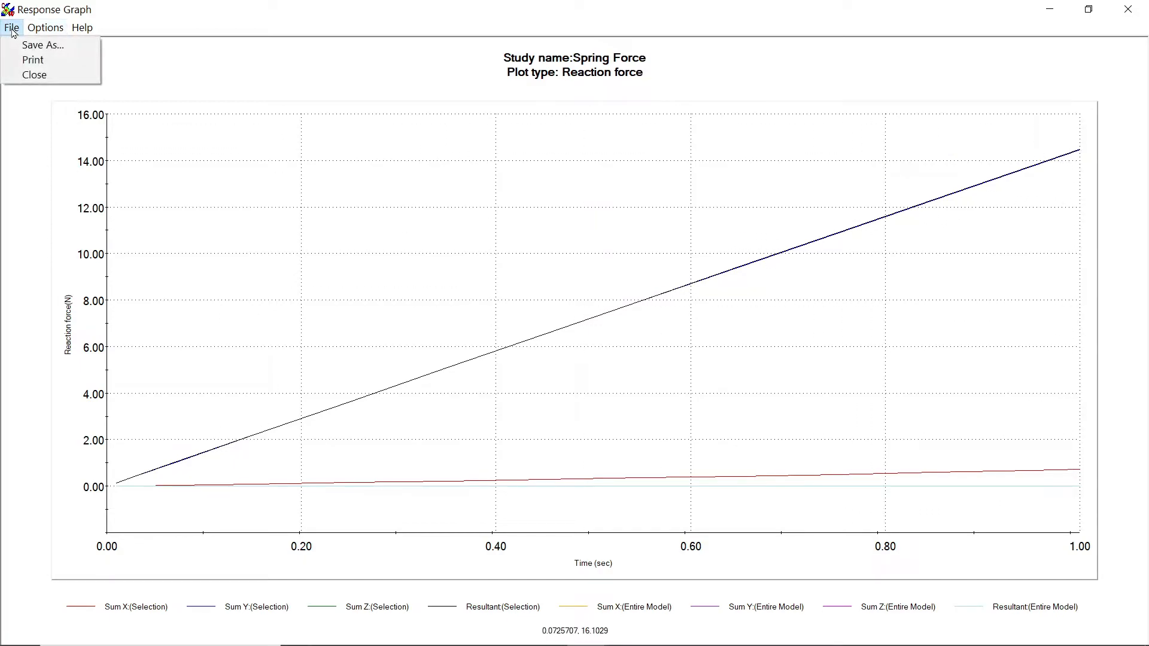
pyautogui.click(301, 18)
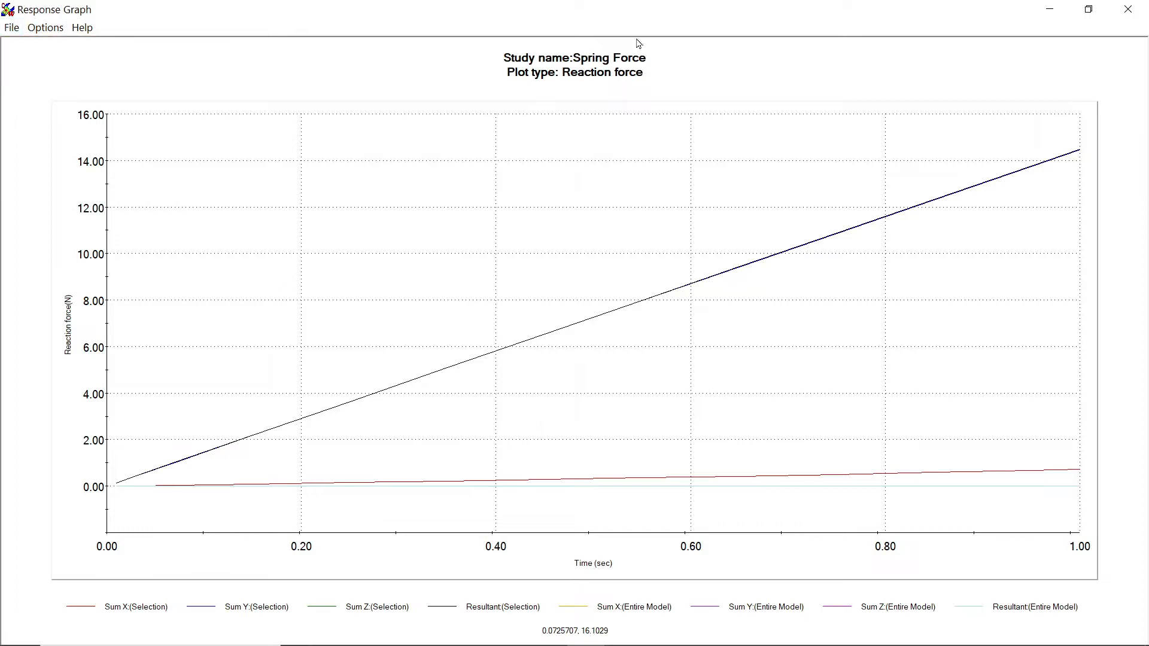
pyautogui.click(1129, 9)
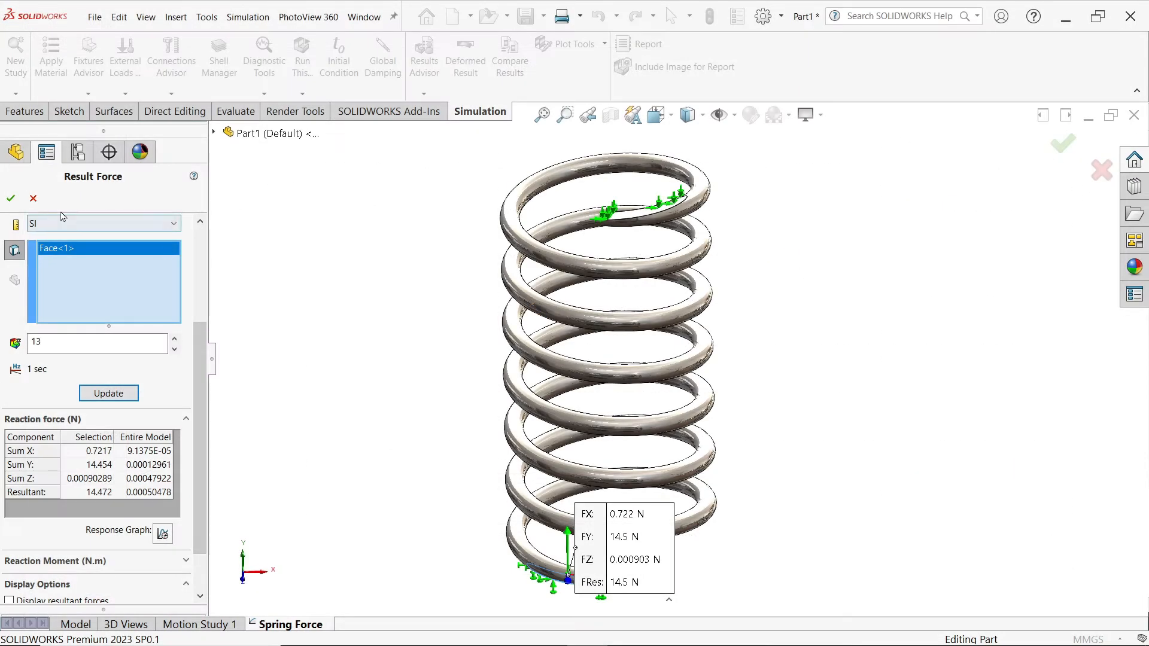
pyautogui.click(11, 198)
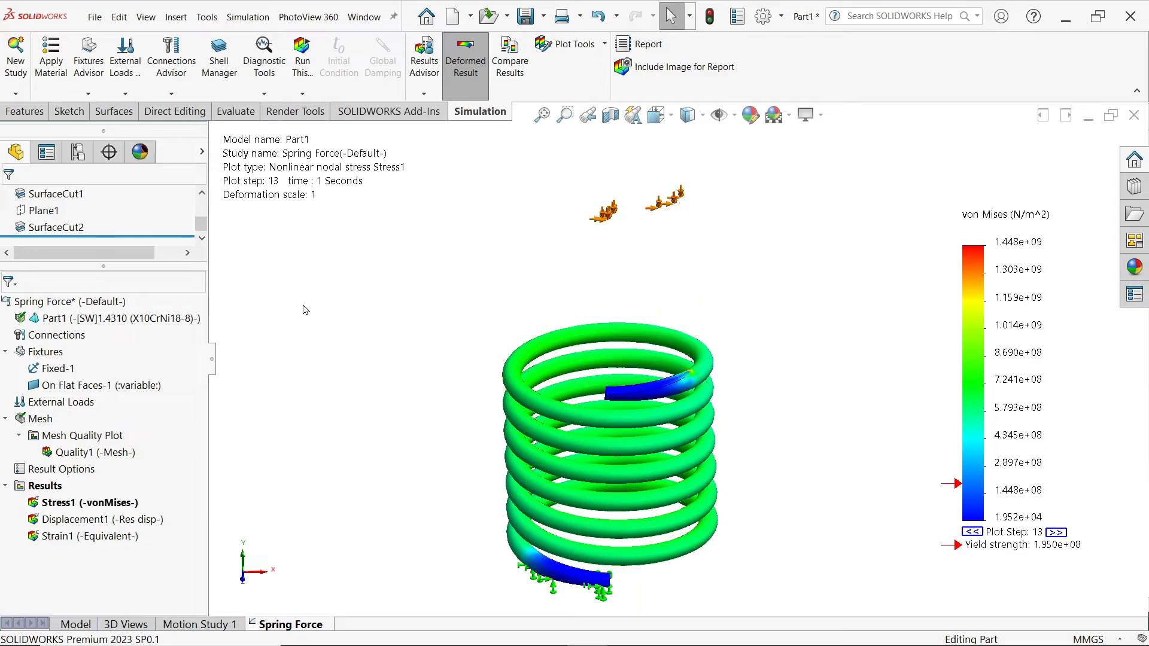
# Step: Hide all fixture symbols on the spring
pyautogui.rightClick(47, 352)
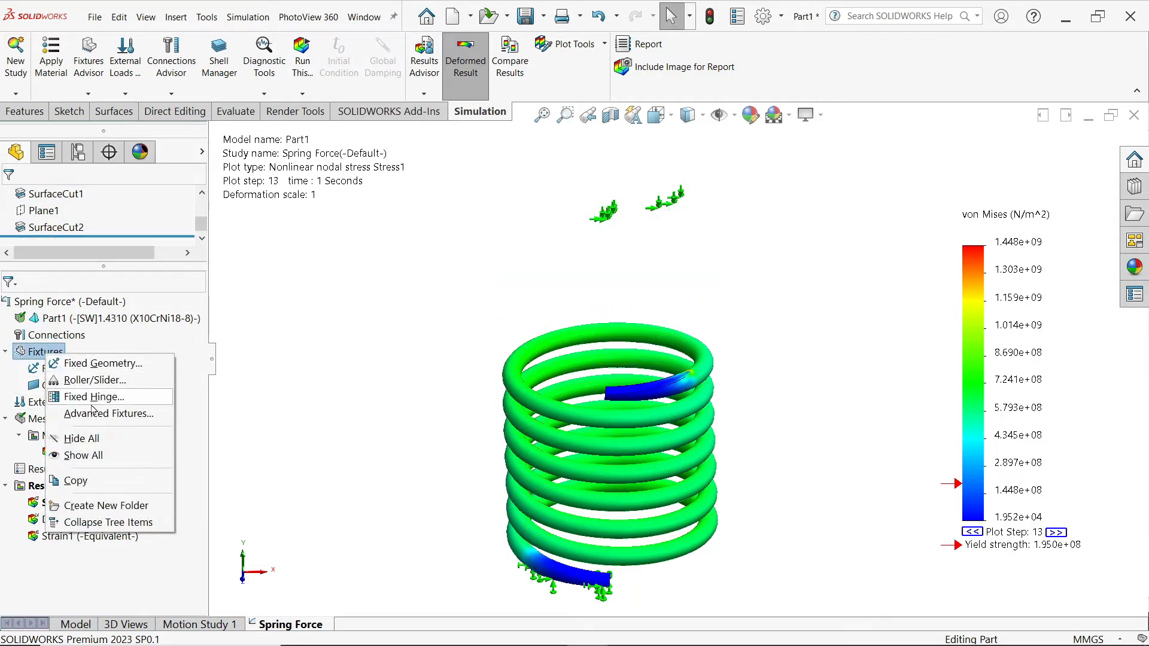
pyautogui.click(97, 440)
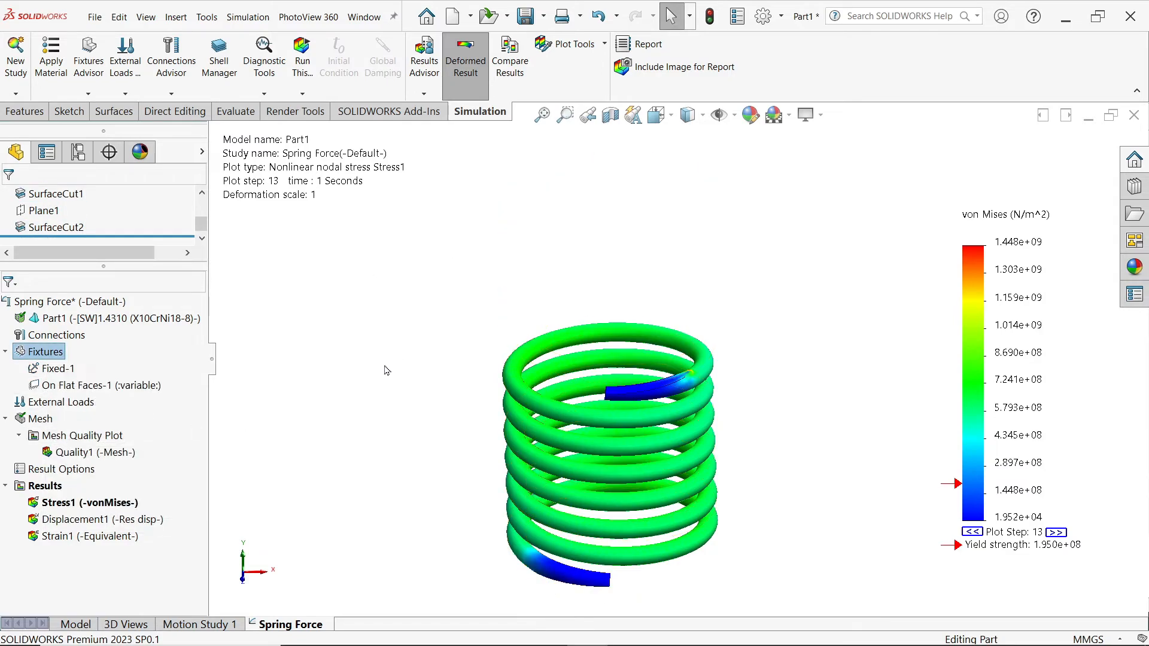